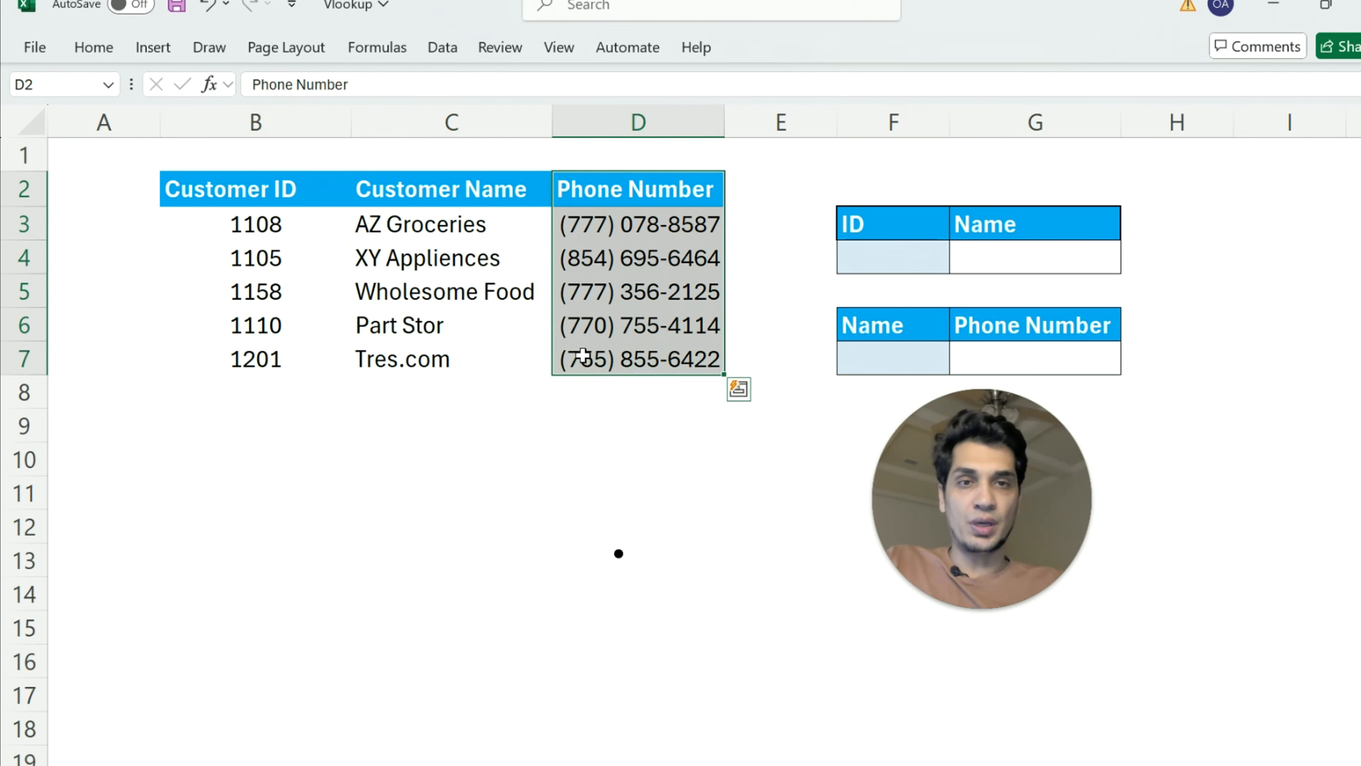
left_click(874, 261)
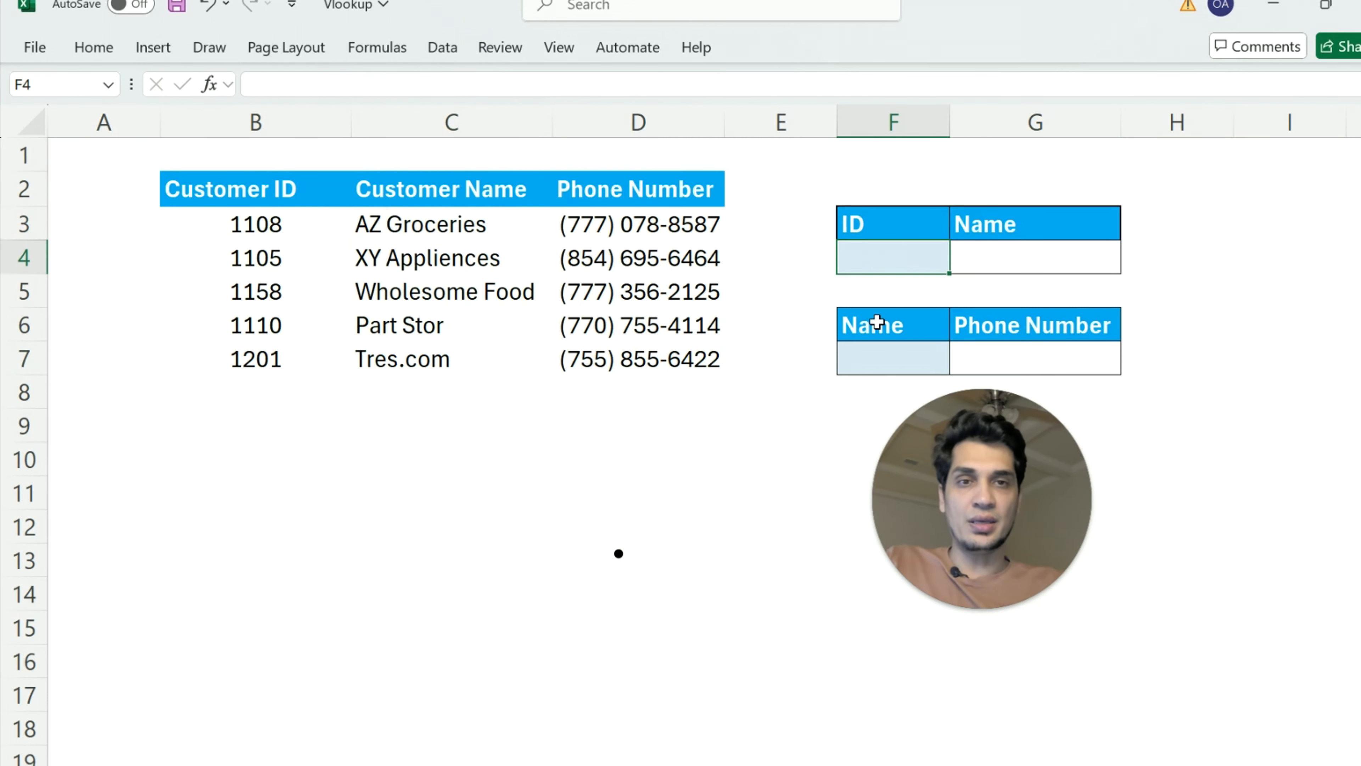
left_click(875, 357)
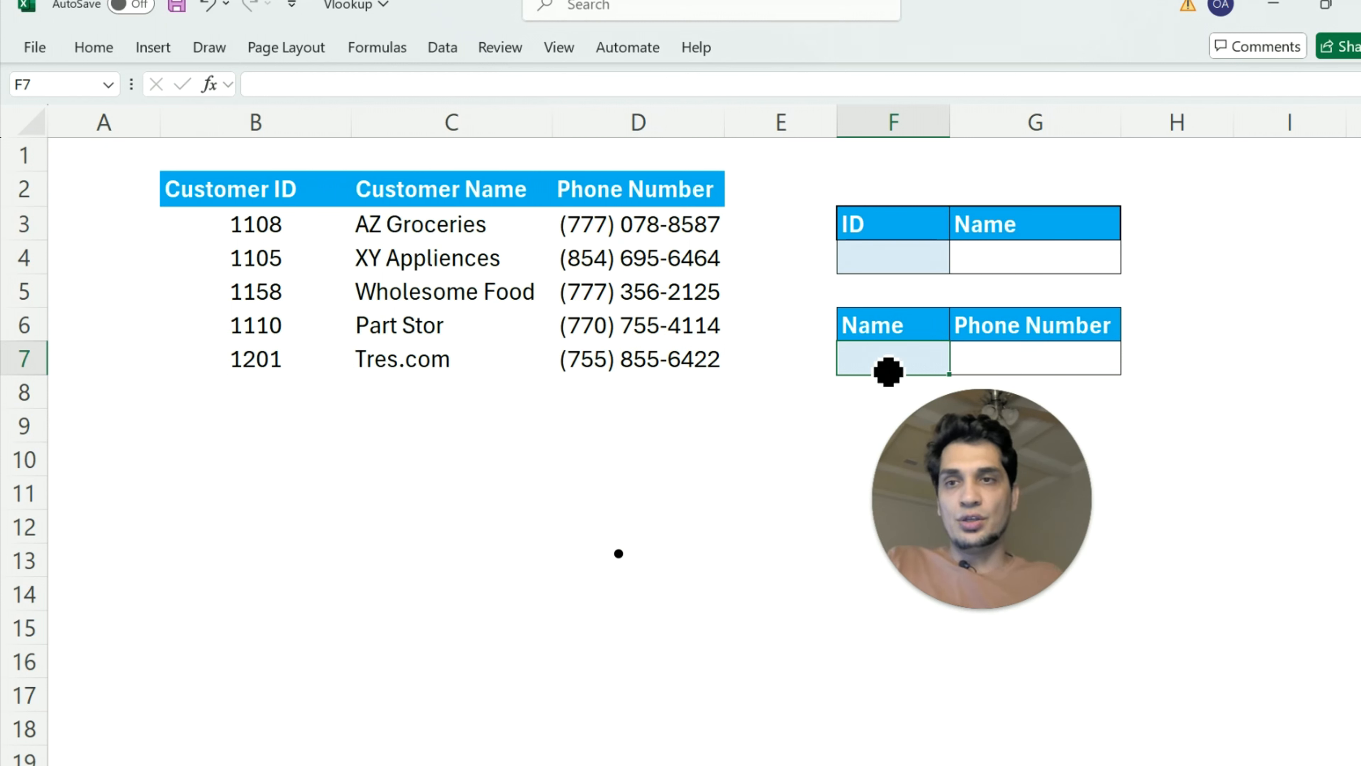
Annotate the customer table with a downward arrow labelled H beside it and a rightward arrow labelled V beneath it
left_click_drag(142, 188, 150, 409)
left_click_drag(135, 334, 162, 326)
mouse_move(179, 245)
left_mouse_down()
mouse_move(182, 296)
mouse_move(202, 295)
left_mouse_up()
left_click_drag(170, 285, 204, 274)
left_click_drag(203, 408, 689, 374)
mouse_move(649, 351)
left_mouse_down()
mouse_move(679, 378)
mouse_move(635, 411)
left_mouse_up()
left_click_drag(362, 426, 420, 410)
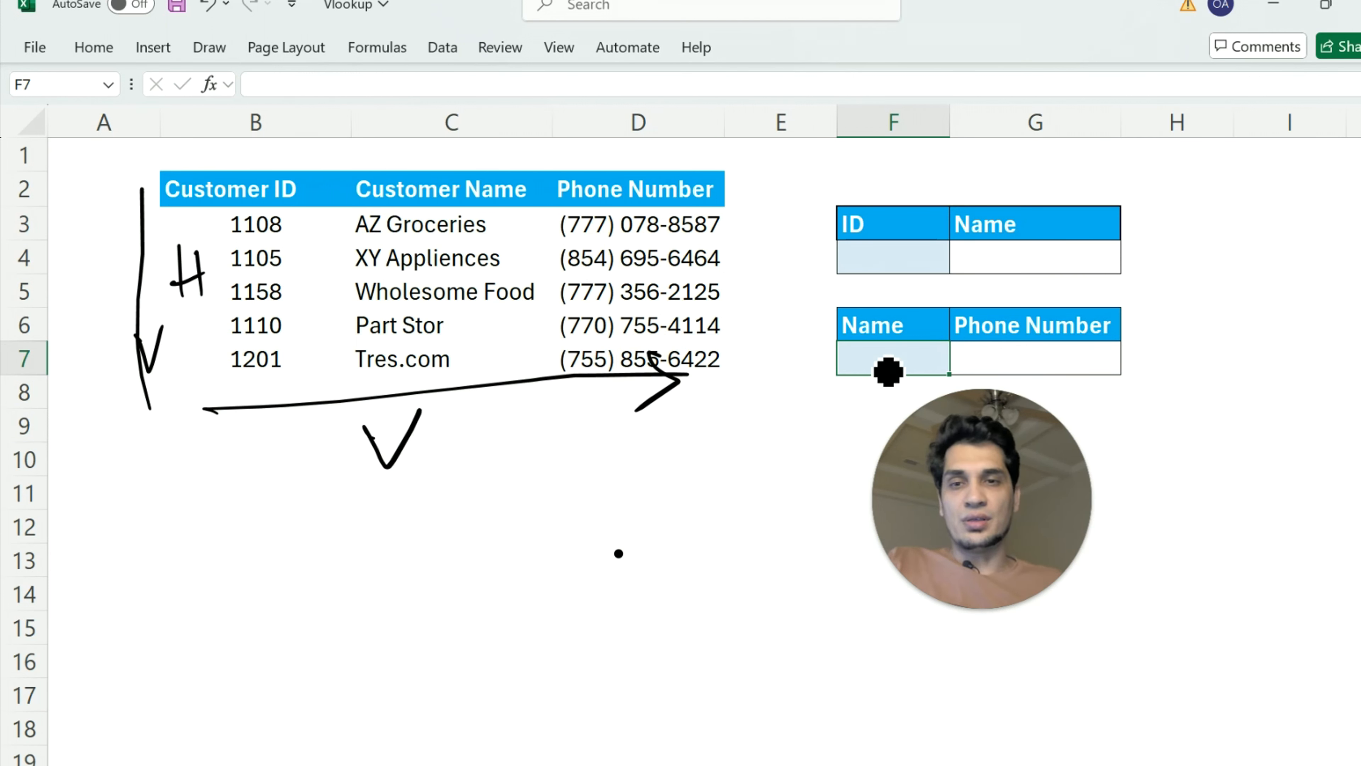
Handwrite "=Vlookup" with its V circled and "Vertical..." below the customer table
mouse_move(339, 520)
left_mouse_down()
mouse_move(368, 513)
mouse_move(361, 528)
mouse_move(423, 488)
mouse_move(440, 534)
left_mouse_up()
mouse_move(459, 501)
left_mouse_down()
mouse_move(514, 497)
mouse_move(552, 524)
left_mouse_up()
mouse_move(581, 486)
left_mouse_down()
mouse_move(581, 515)
mouse_move(627, 516)
mouse_move(645, 562)
left_mouse_up()
mouse_move(641, 485)
left_mouse_down()
mouse_move(643, 523)
mouse_move(642, 501)
left_mouse_up()
left_click_drag(435, 514, 438, 480)
mouse_move(398, 602)
left_mouse_down()
mouse_move(427, 596)
mouse_move(451, 639)
left_mouse_up()
mouse_move(467, 614)
left_mouse_down()
mouse_move(471, 632)
mouse_move(478, 614)
left_mouse_up()
mouse_move(503, 560)
left_mouse_down()
mouse_move(509, 624)
mouse_move(528, 579)
left_mouse_up()
left_click(532, 578)
mouse_move(526, 595)
left_mouse_down()
mouse_move(528, 628)
mouse_move(557, 624)
left_mouse_up()
mouse_move(583, 593)
left_mouse_down()
mouse_move(576, 620)
mouse_move(599, 619)
left_mouse_up()
mouse_move(629, 562)
left_mouse_down()
mouse_move(615, 595)
mouse_move(633, 595)
left_mouse_up()
left_click_drag(648, 605, 665, 606)
left_click(686, 599)
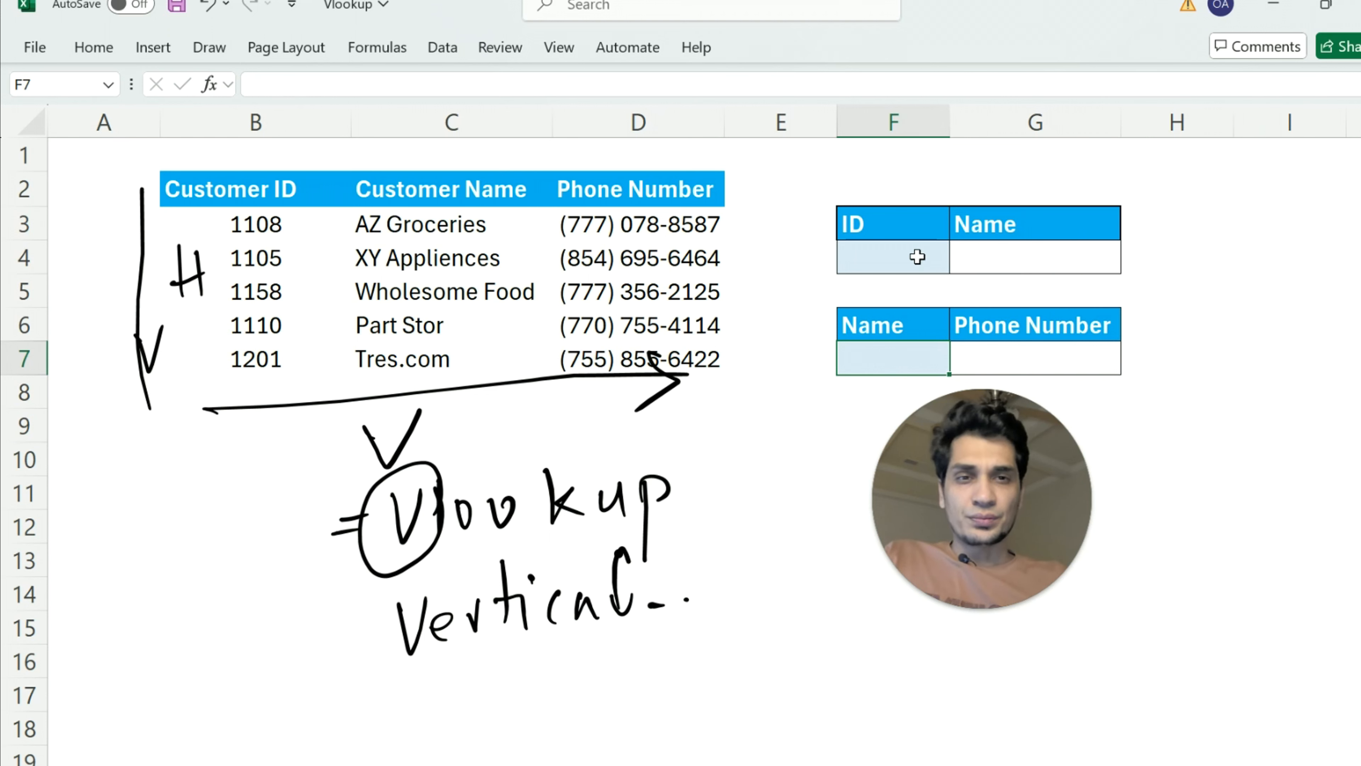
left_click(883, 257)
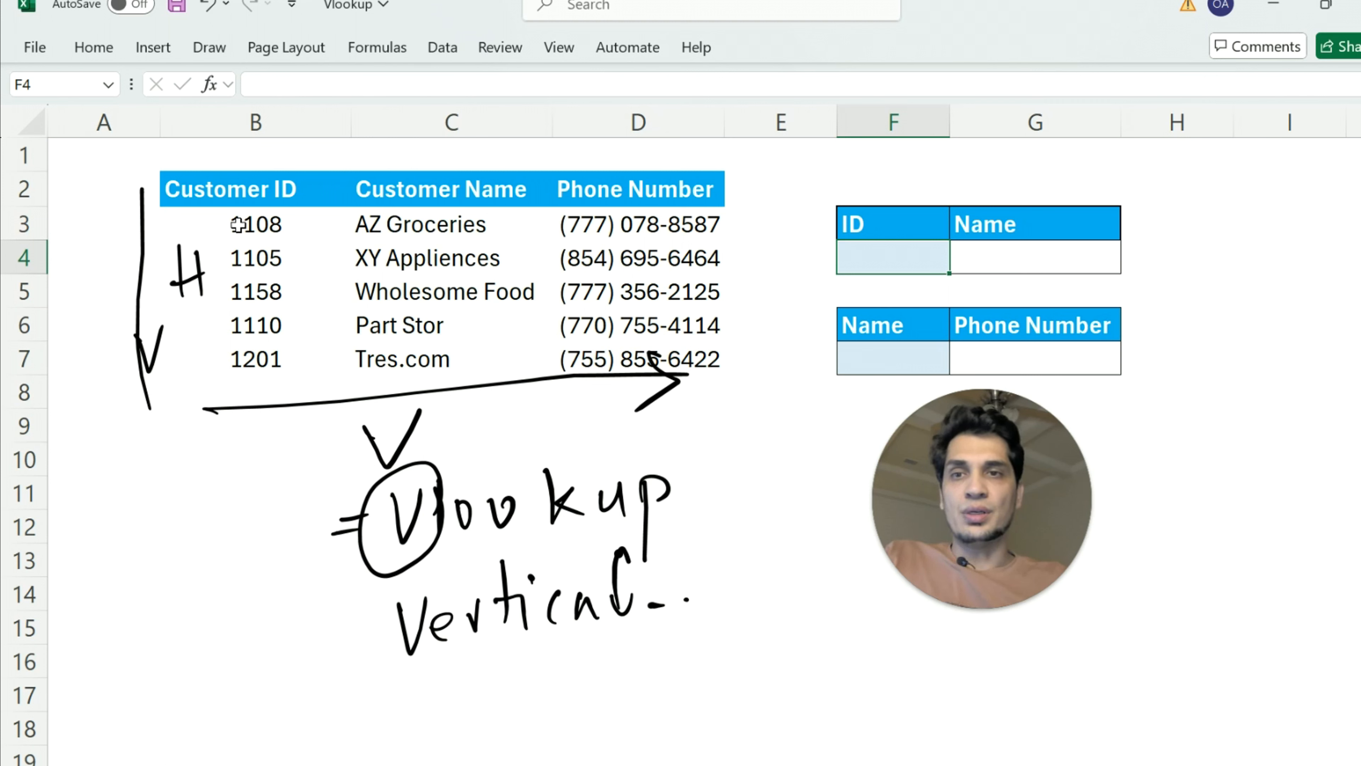
left_click(241, 215)
left_click_drag(239, 290, 234, 361)
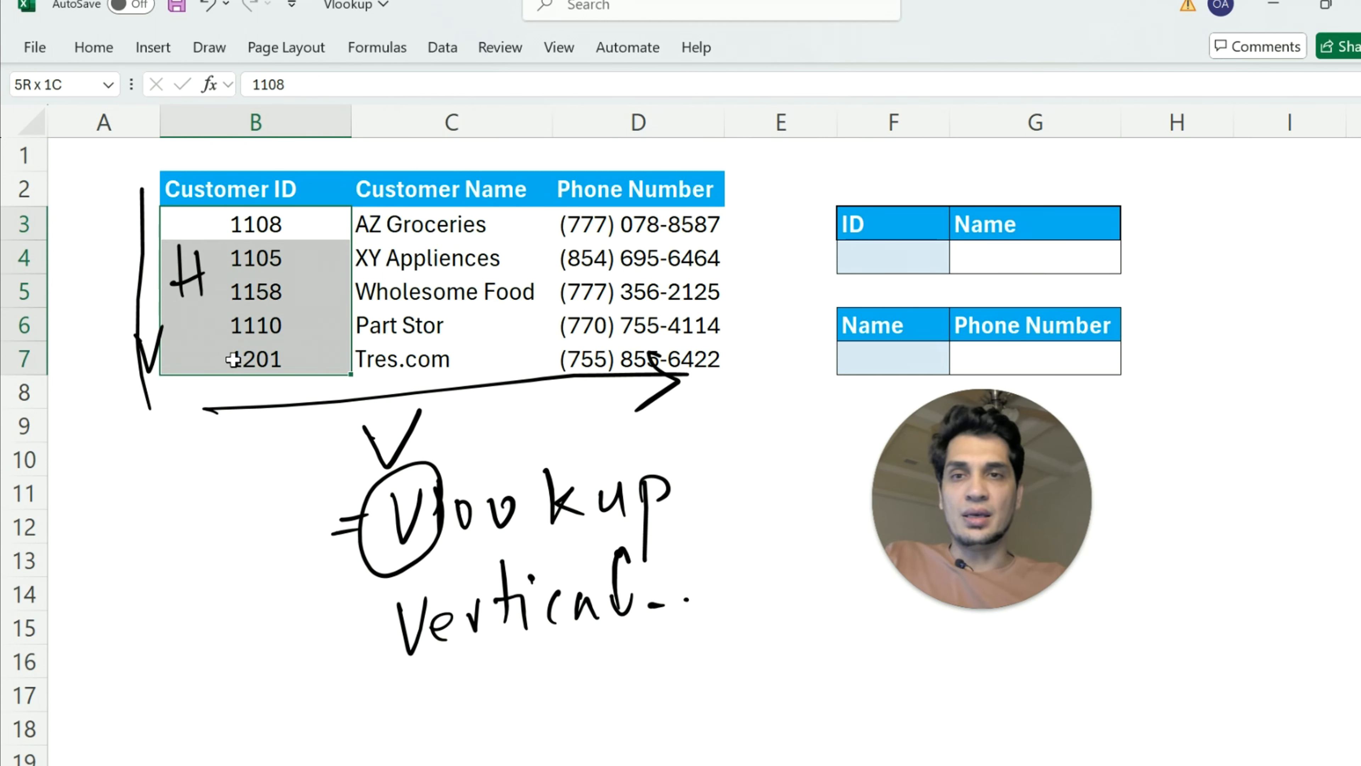
Start a VLOOKUP formula in G4 with F4 as the lookup value and B2:D7 as the table array
left_click(1011, 263)
double_click(1011, 262)
type("=vloo")
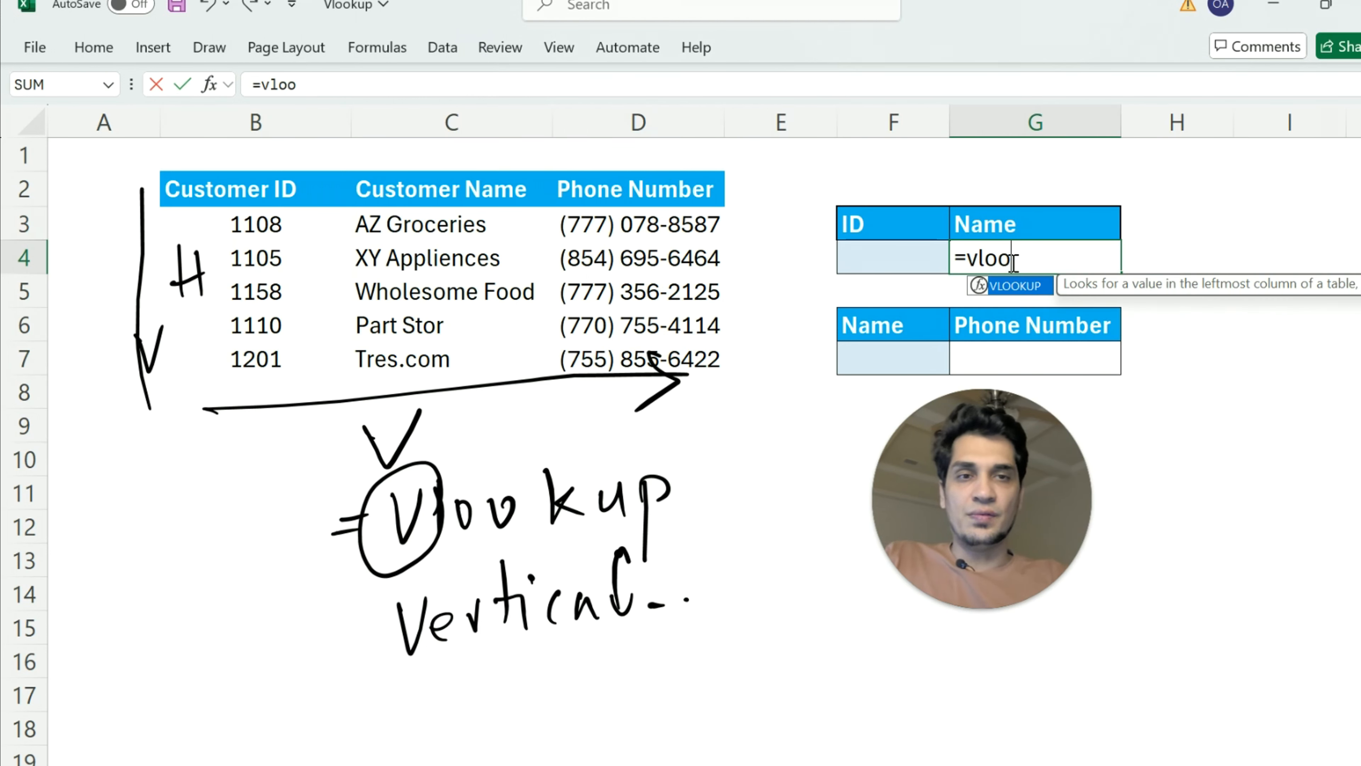
key("Tab")
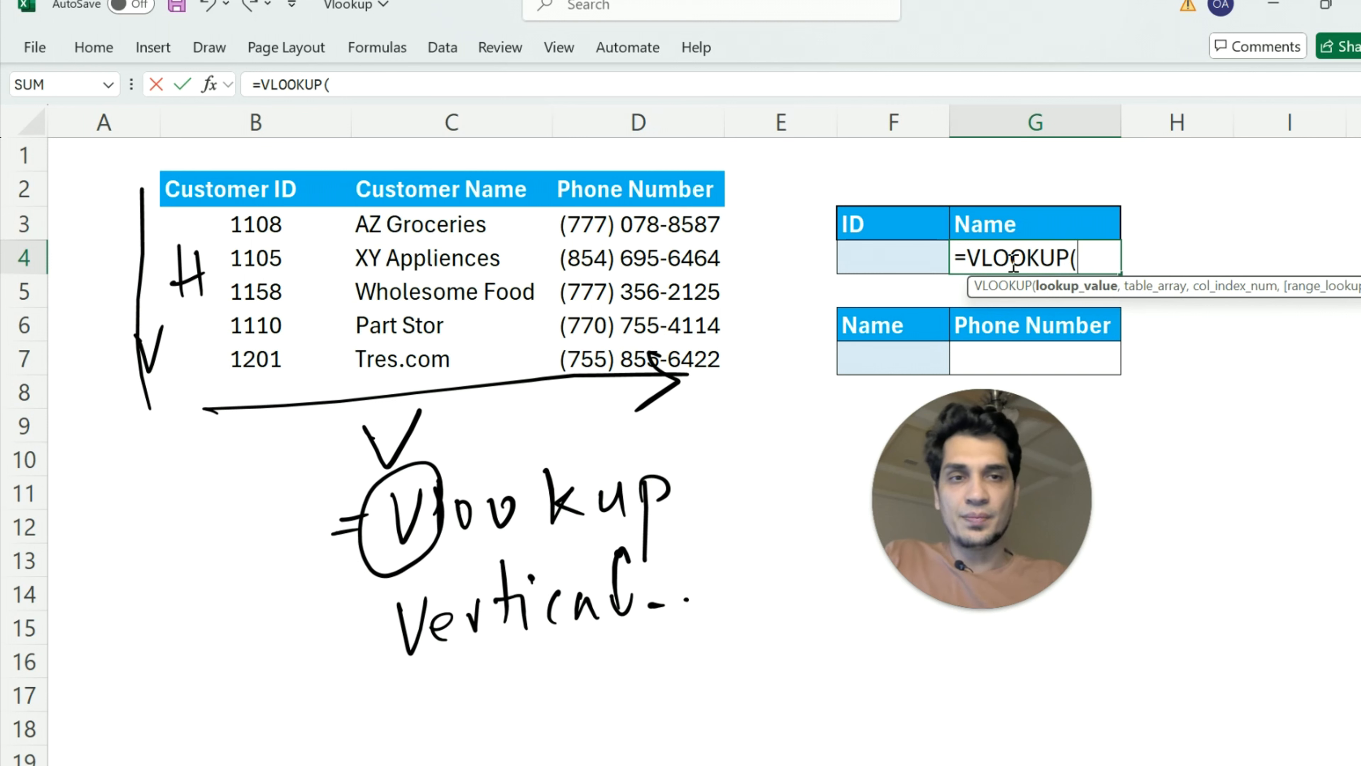
left_click(913, 255)
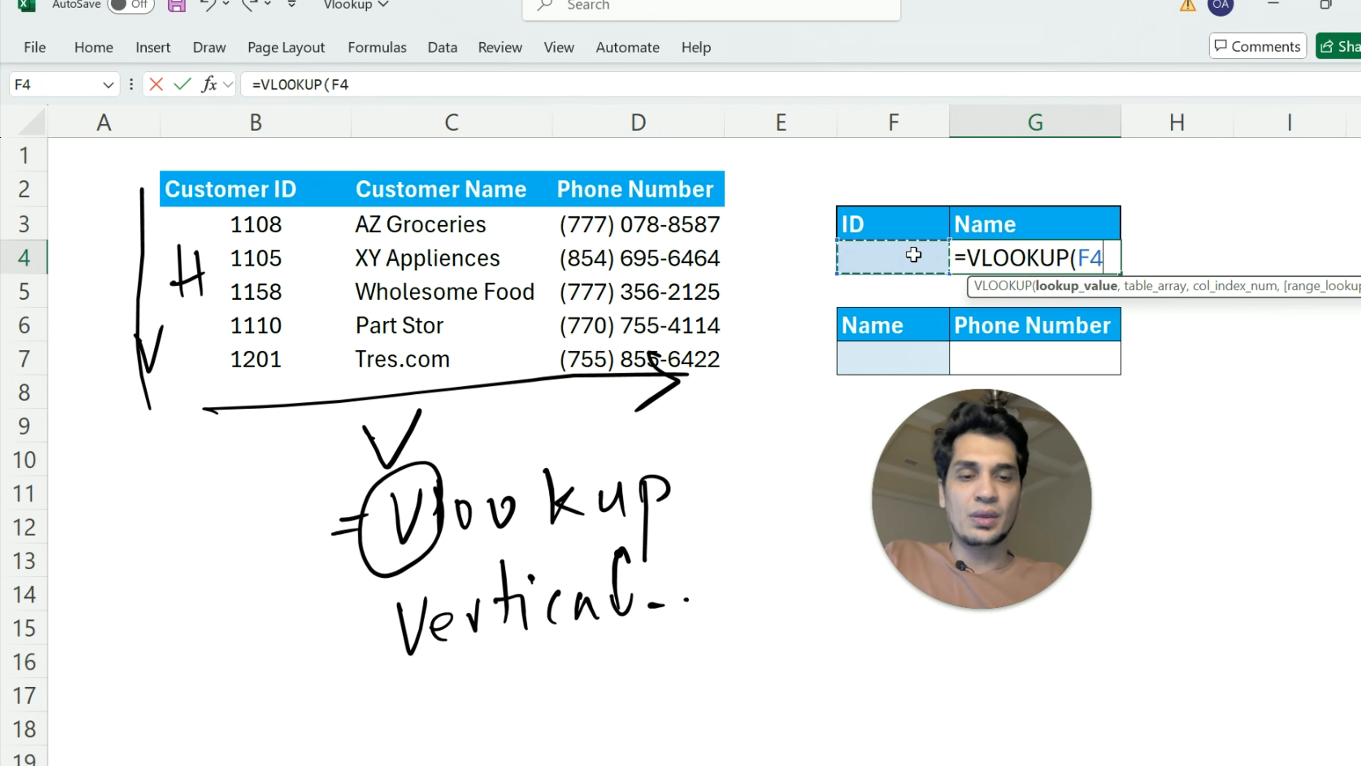
type(",")
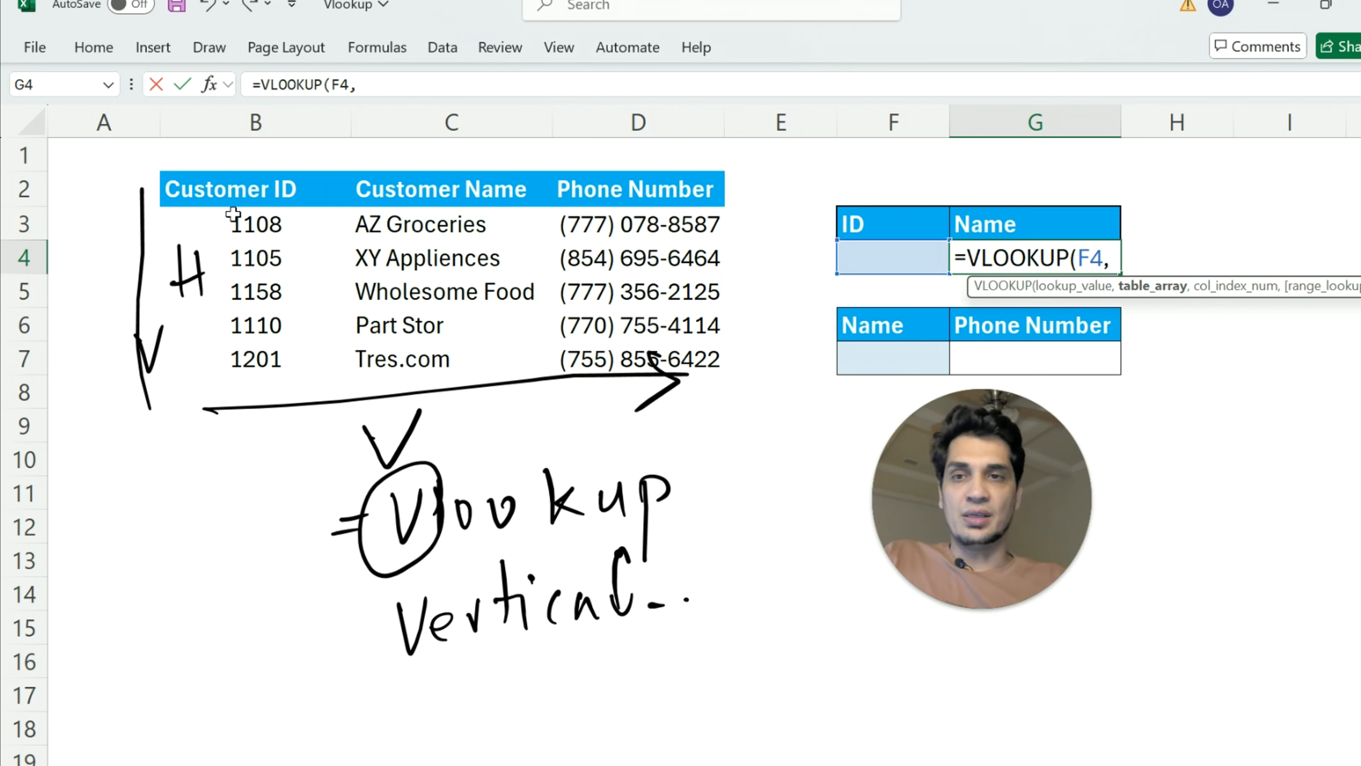
left_click_drag(234, 185, 649, 358)
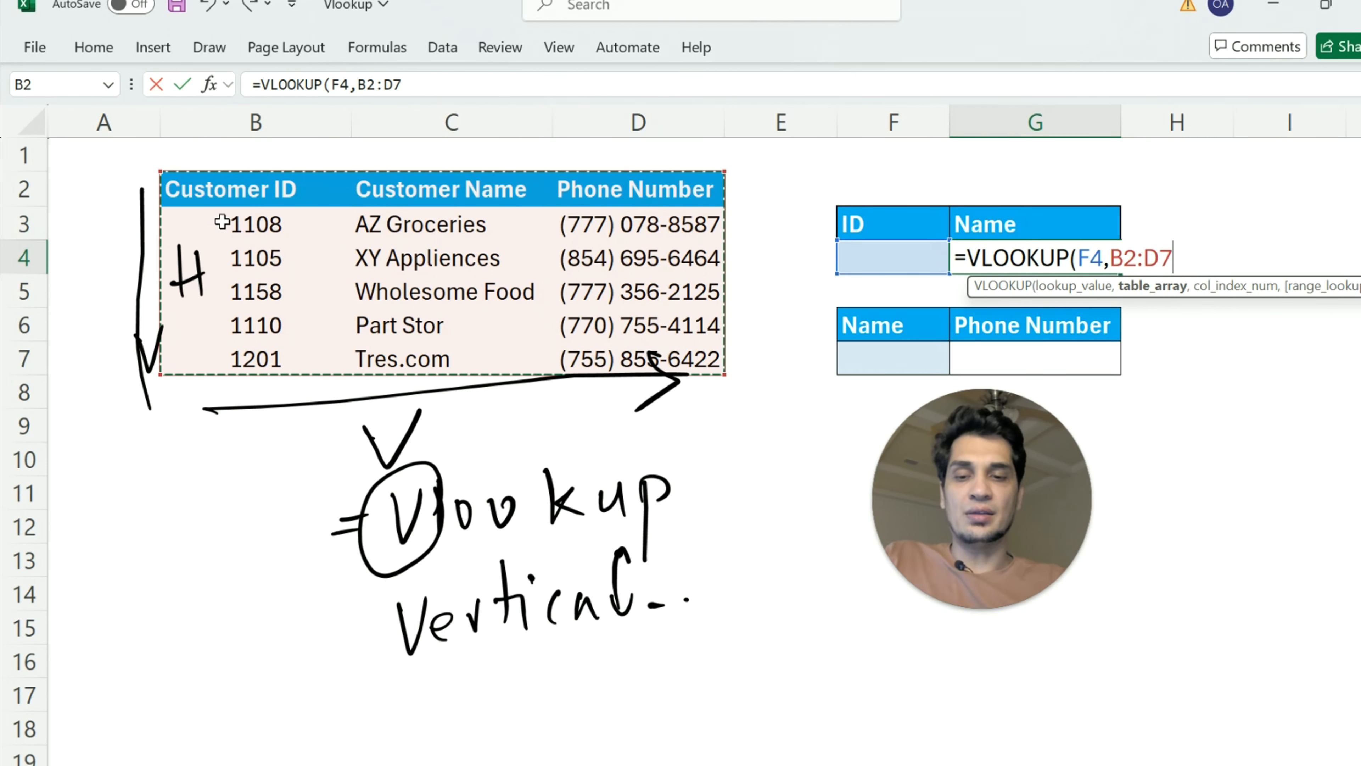
type(",")
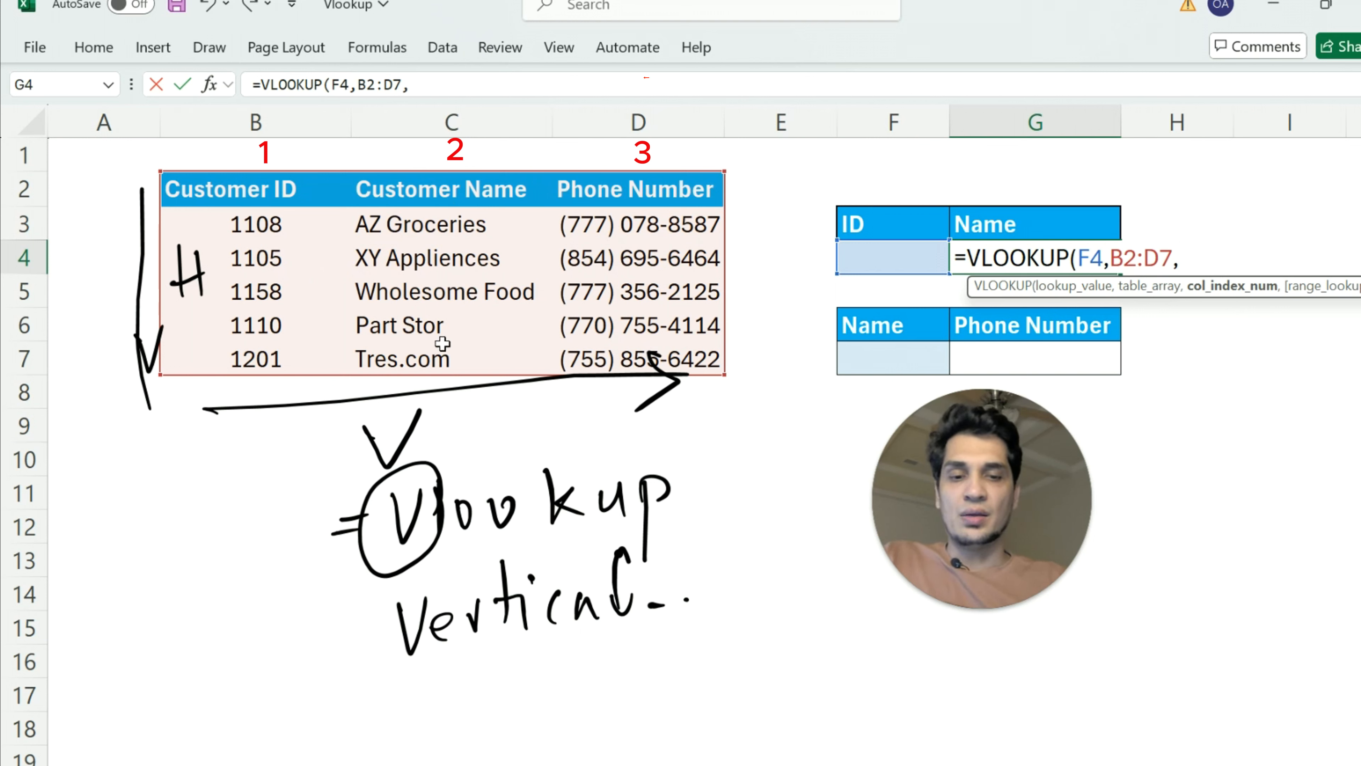
Complete the VLOOKUP formula in G4 with column index 2 and false for an exact match
type("2,")
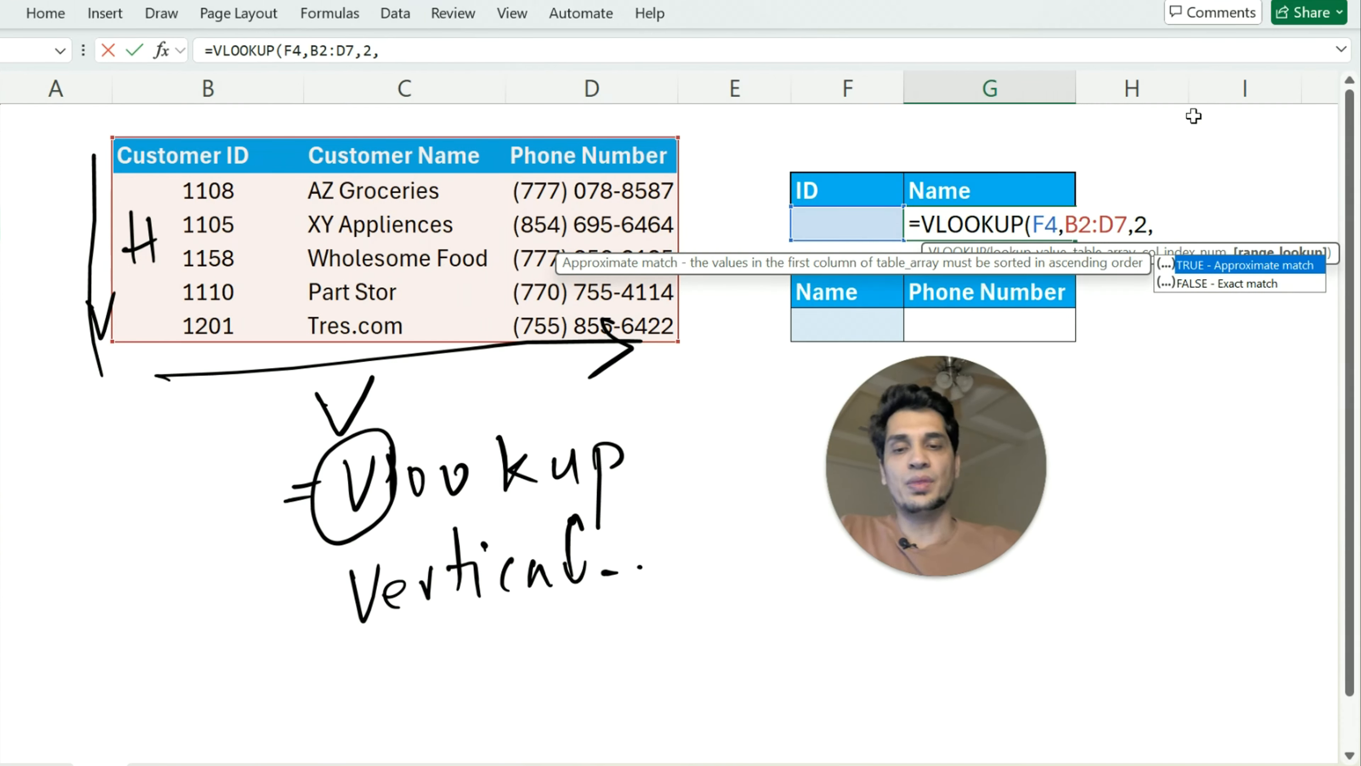
type("fars")
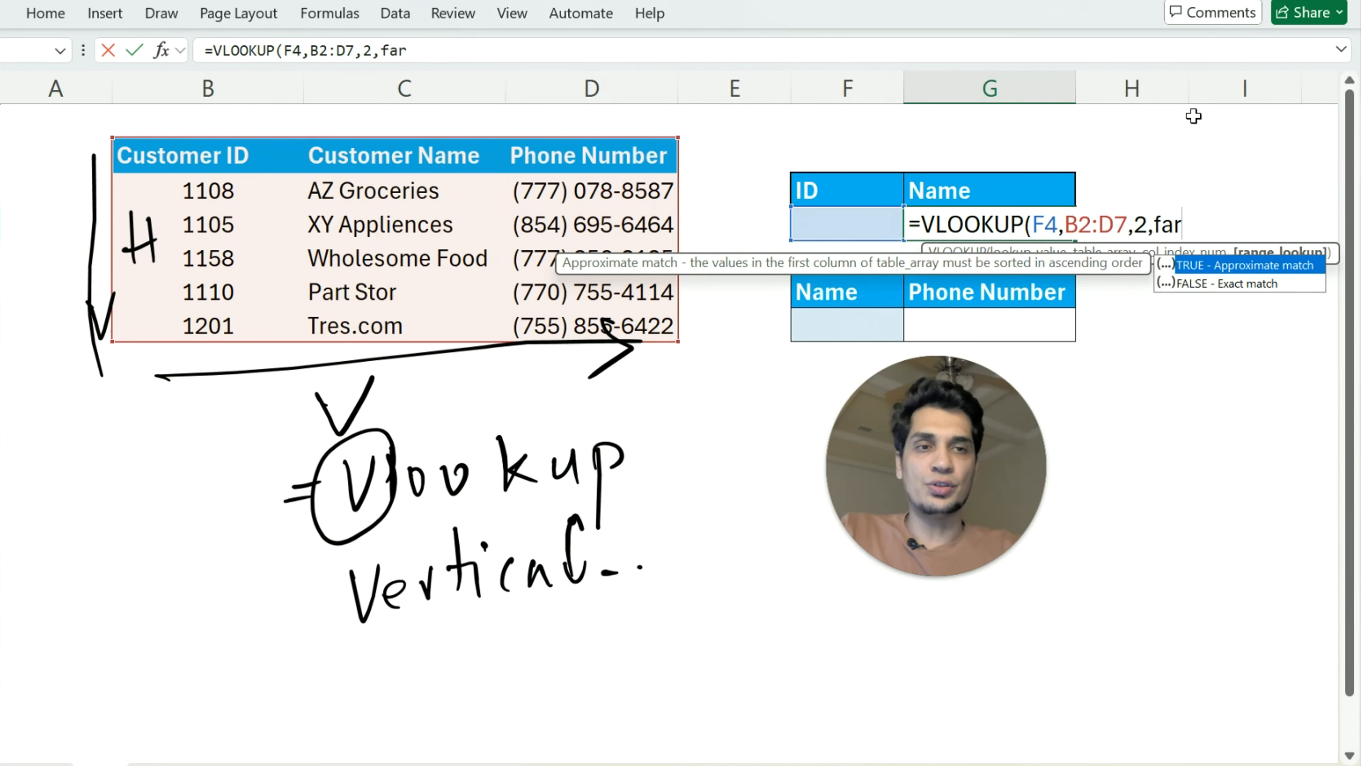
key("BackSpace")
key("BackSpace")
type("lse")
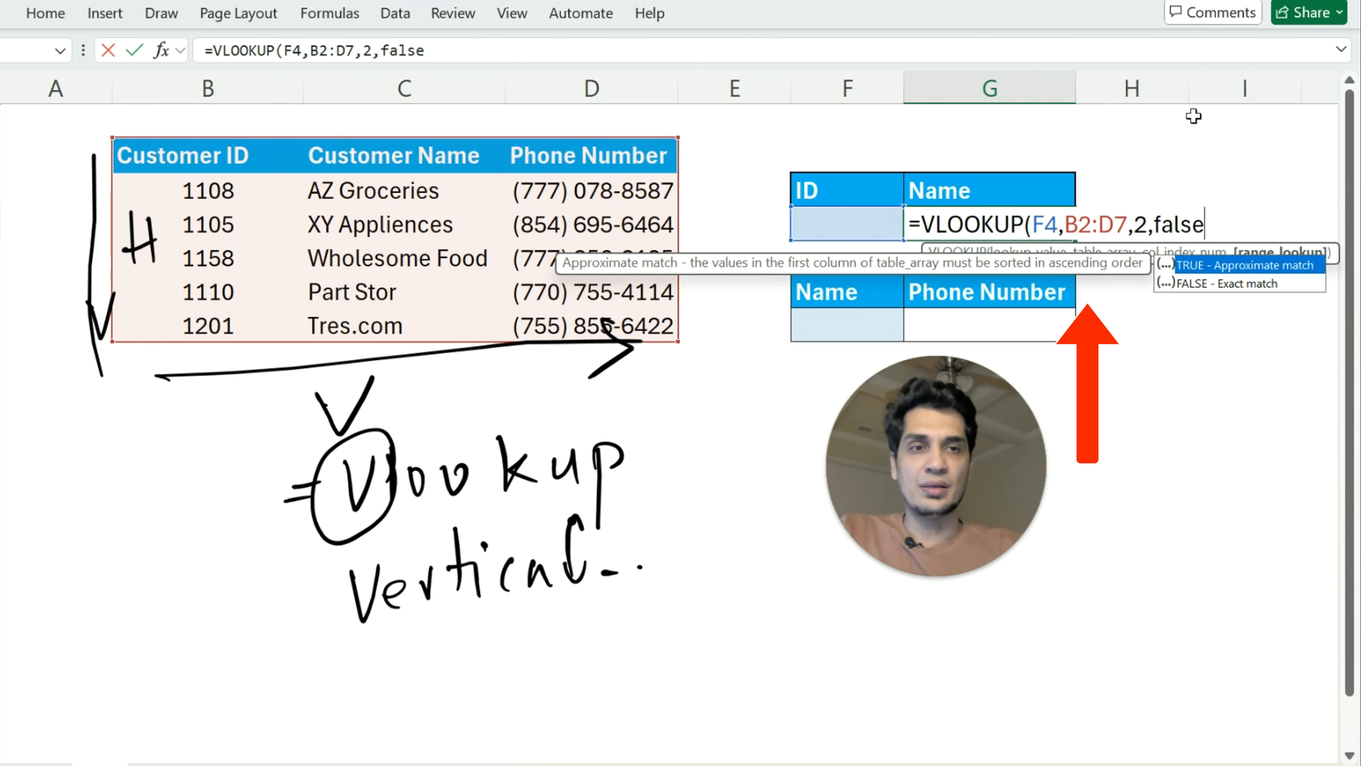
type(")")
key("Return")
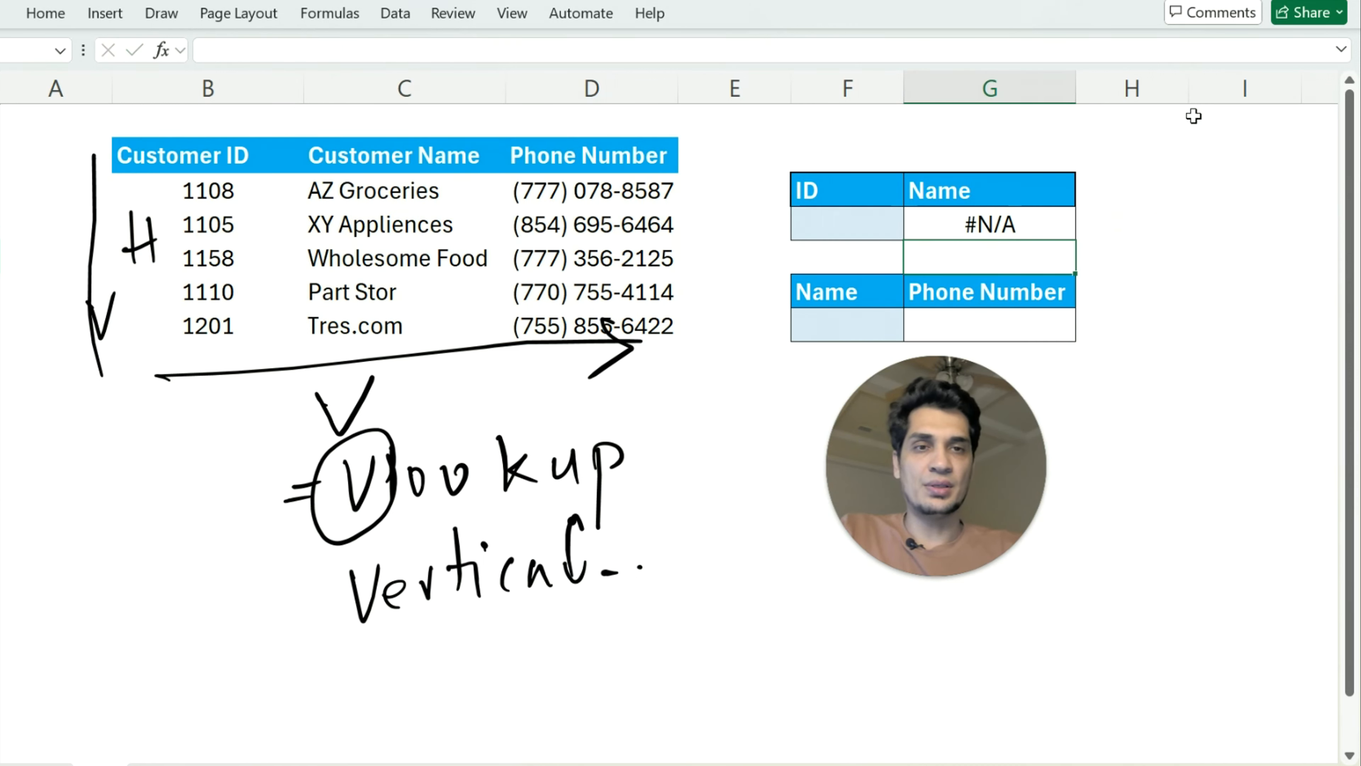
Examine the customer ID, name and phone number cells in the XY Appliances and Tres.com rows
key("Up")
key("Left")
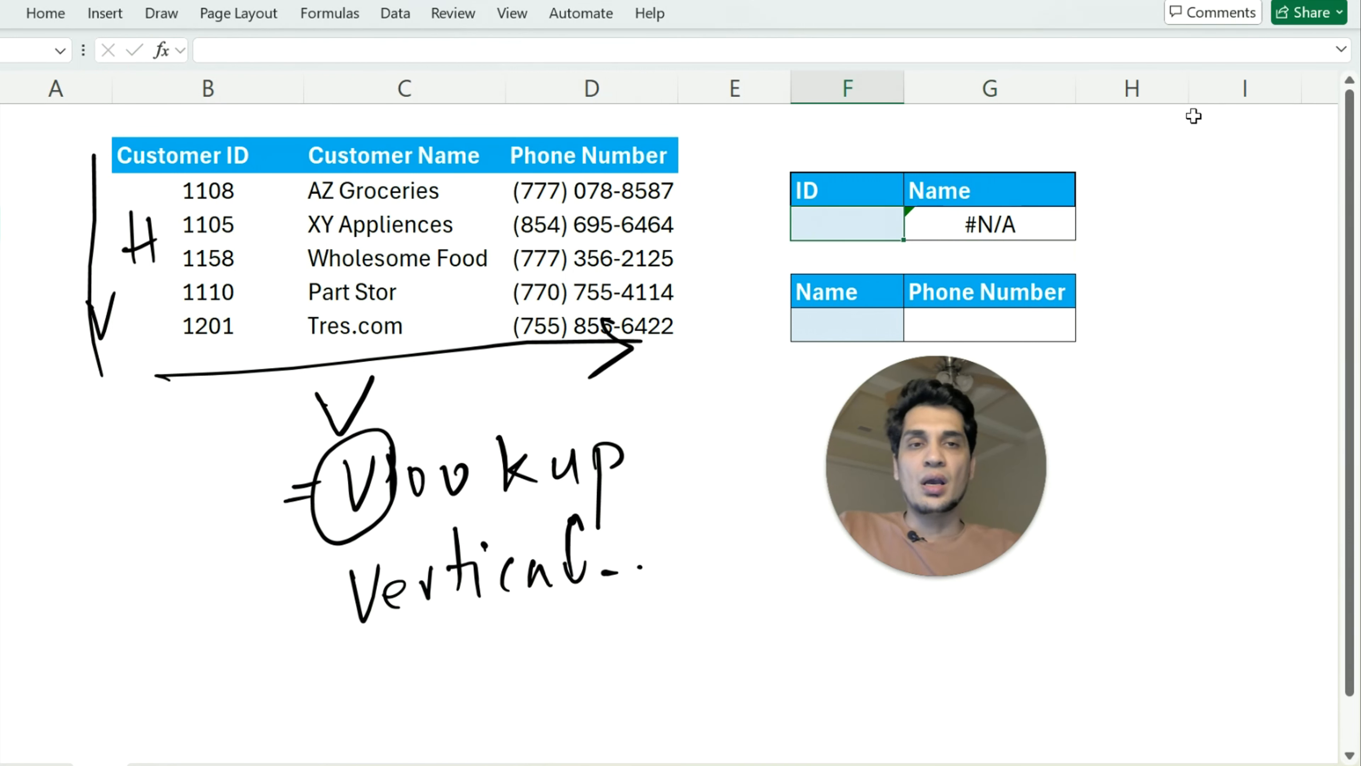
key("Left")
key("Left")
key("Left")
key("Left")
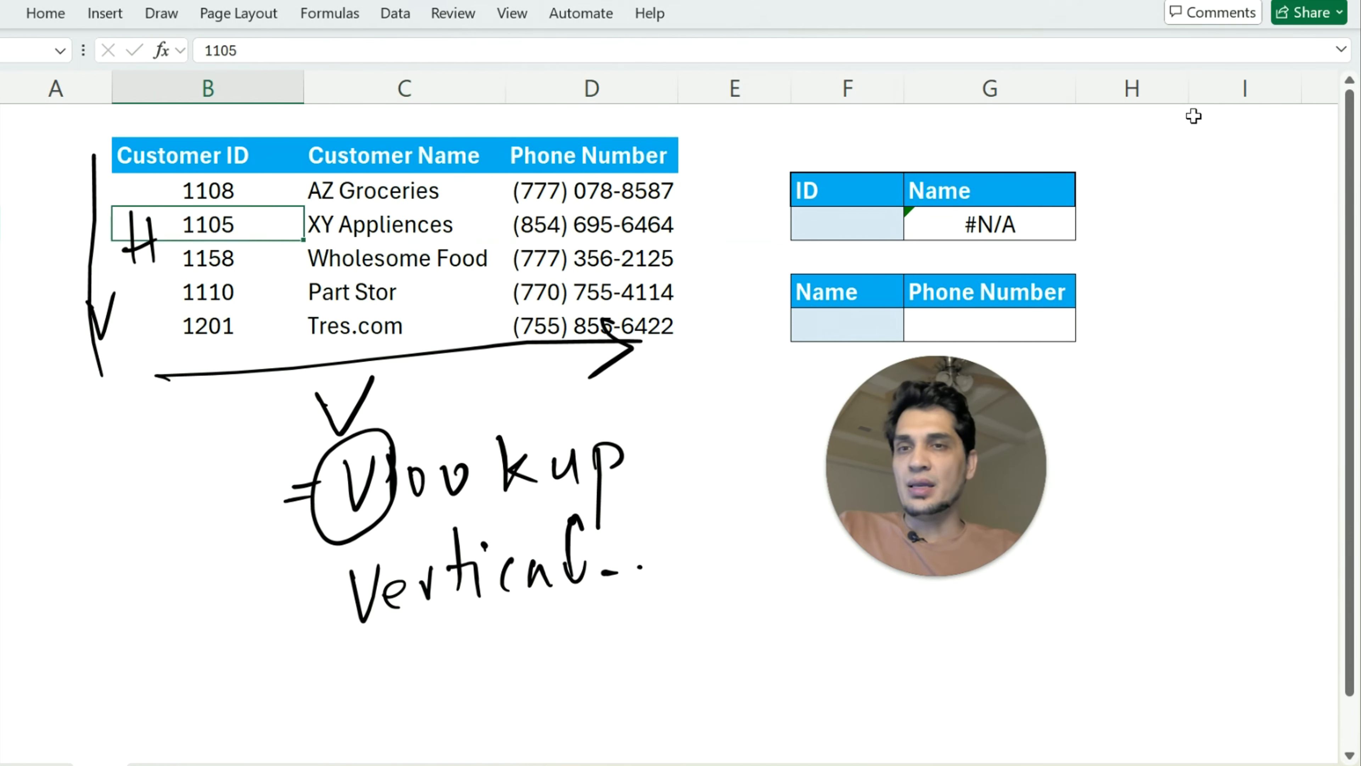
key("Right")
key("Left")
key("Right")
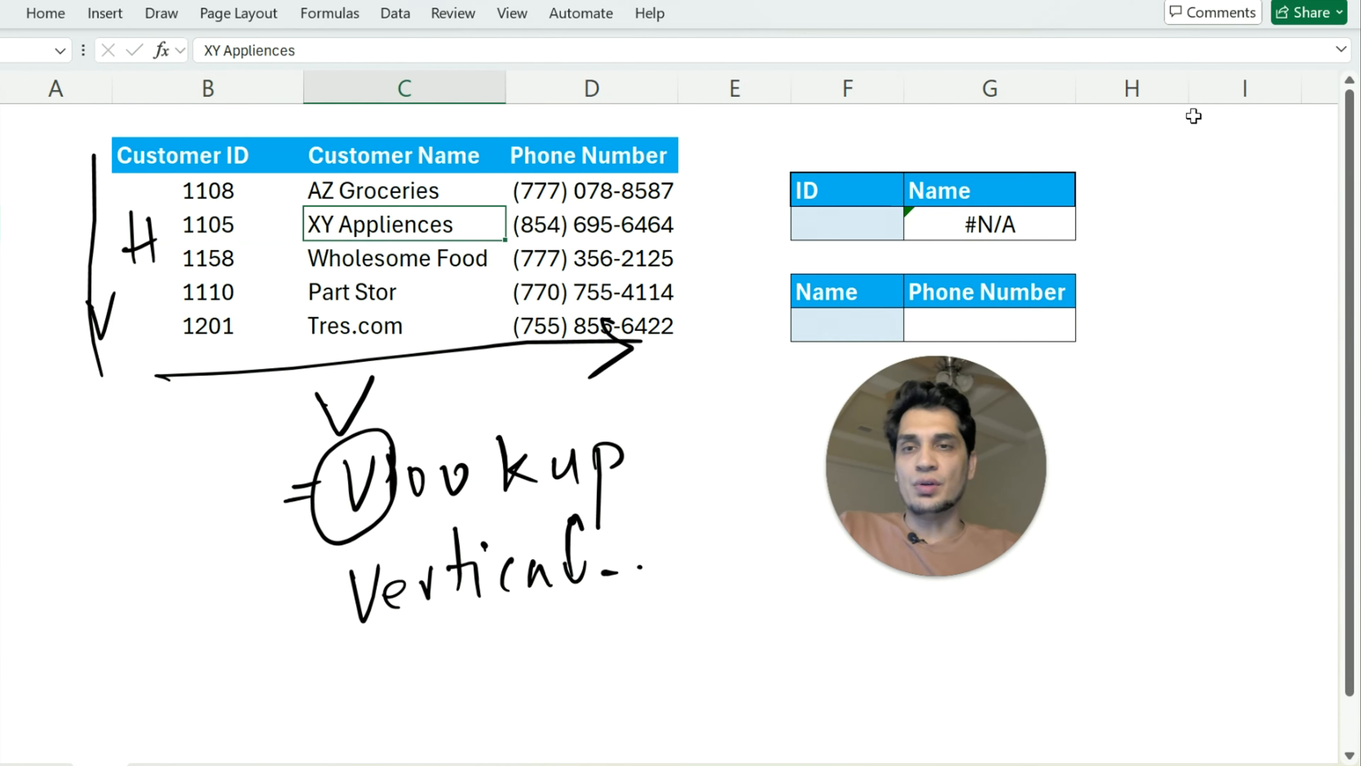
key("Left")
key("Left")
key("Down")
key("Down")
key("Down")
key("Right")
key("Right")
key("Right")
key("Right")
key("Right")
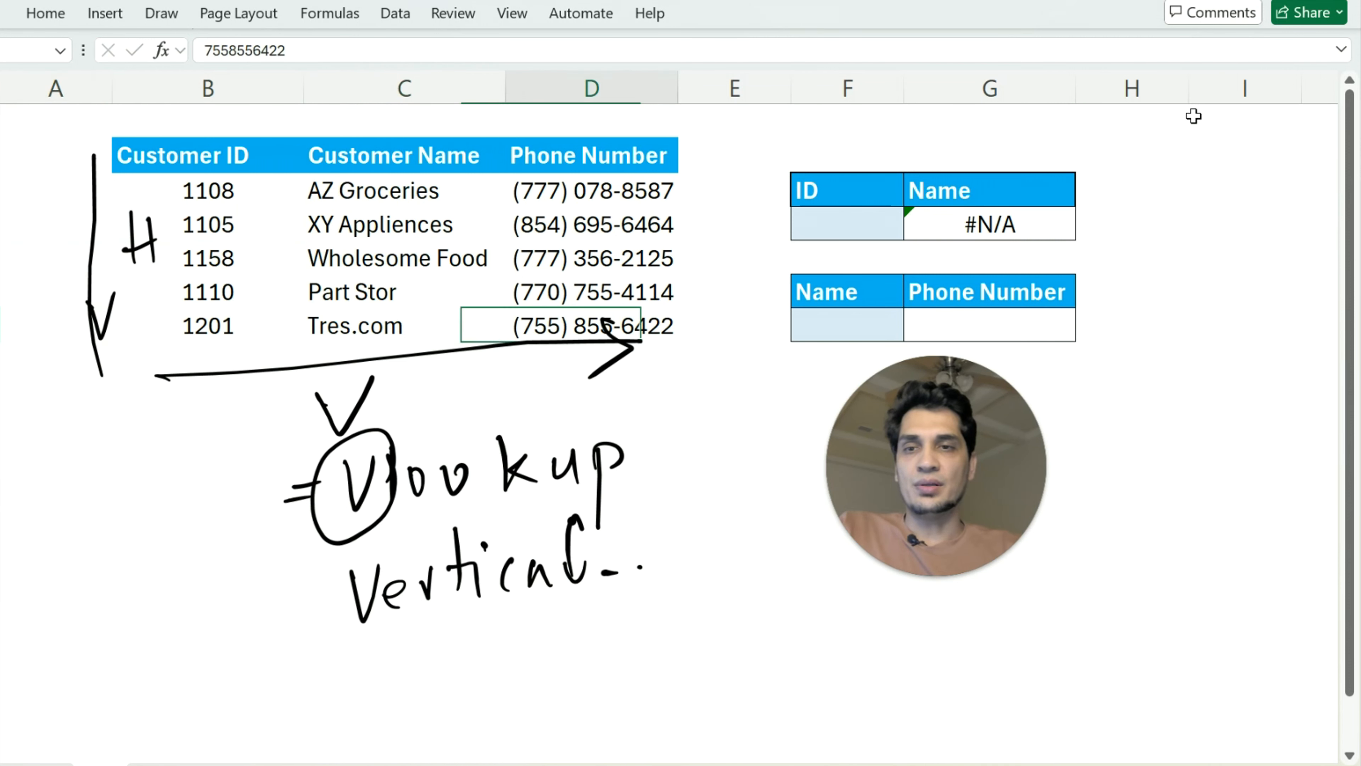
key("Up")
key("Up")
key("Up")
Test the name lookup by entering the customer ID of Tres.com in F4, and replace it with Part Stor's ID
type("1201")
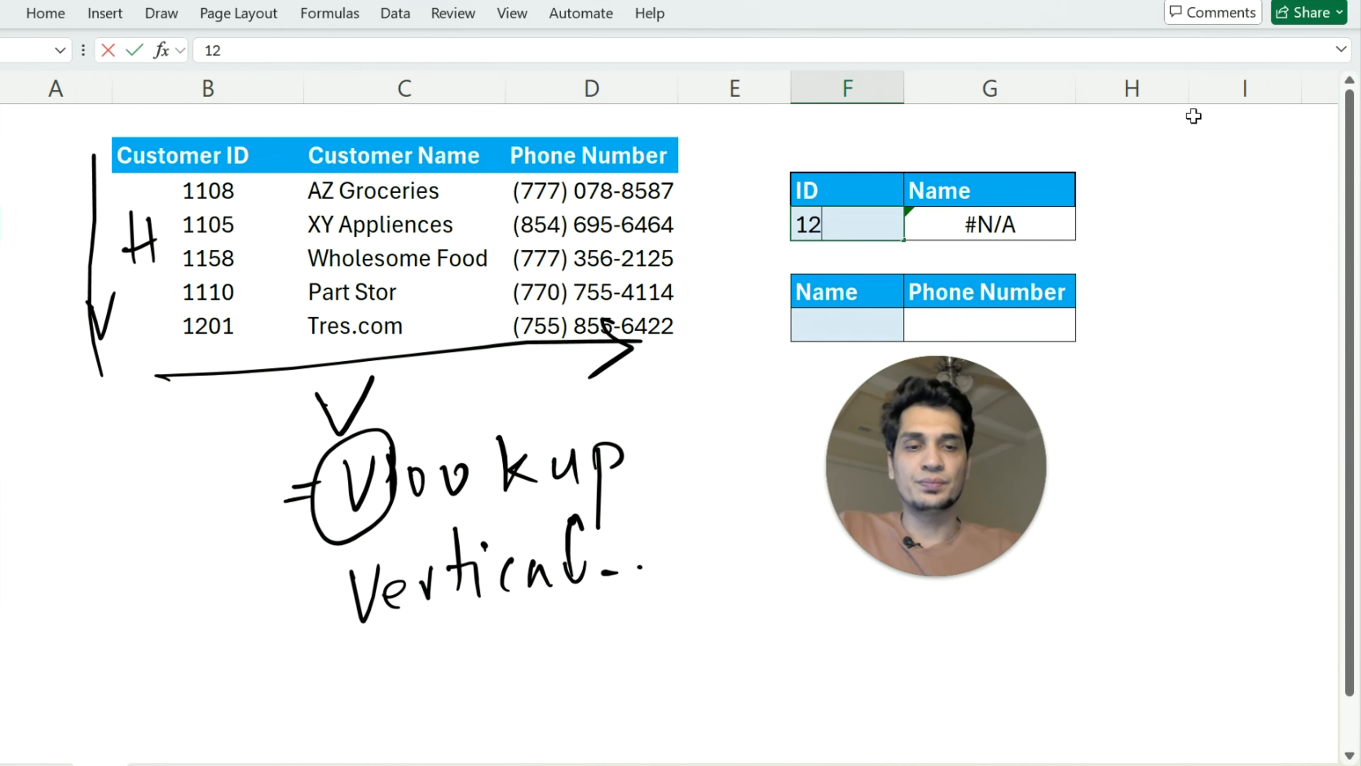
key("Return")
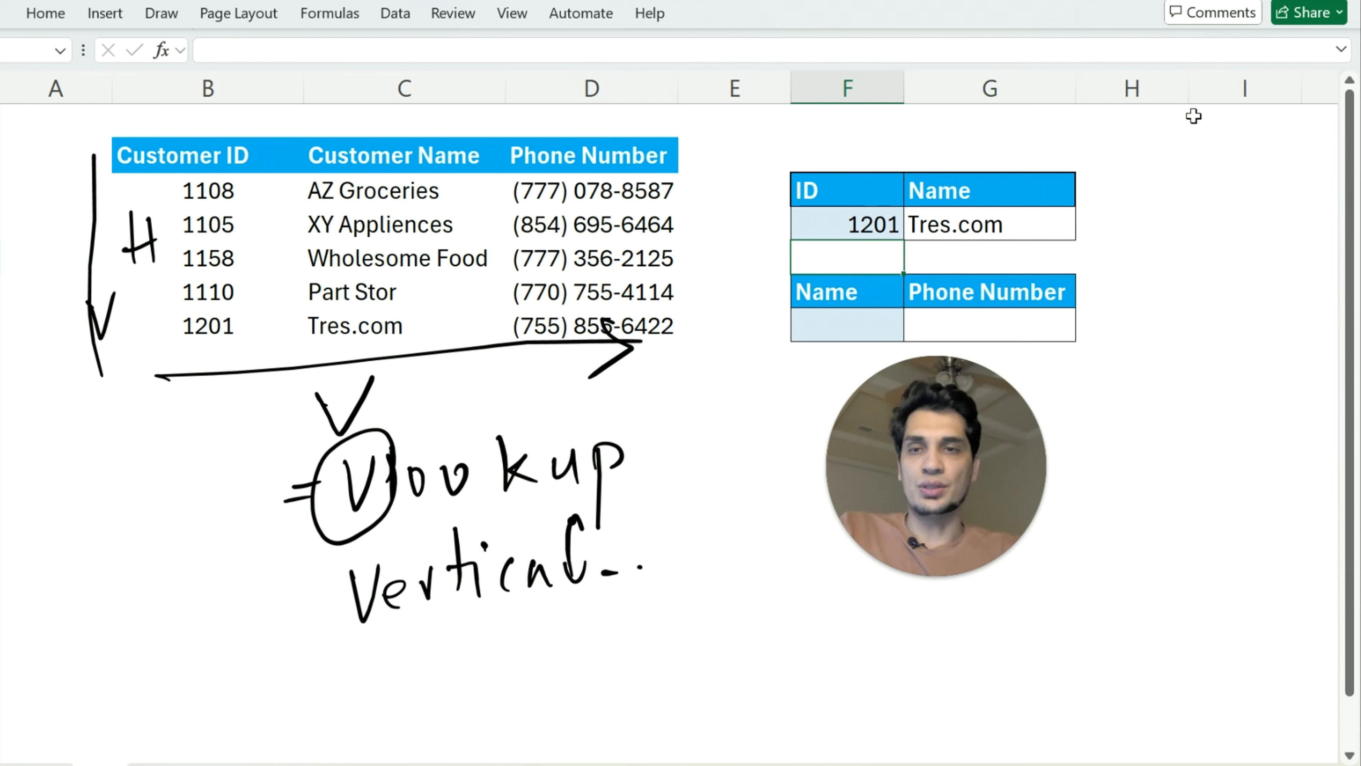
key("Up")
type("1110")
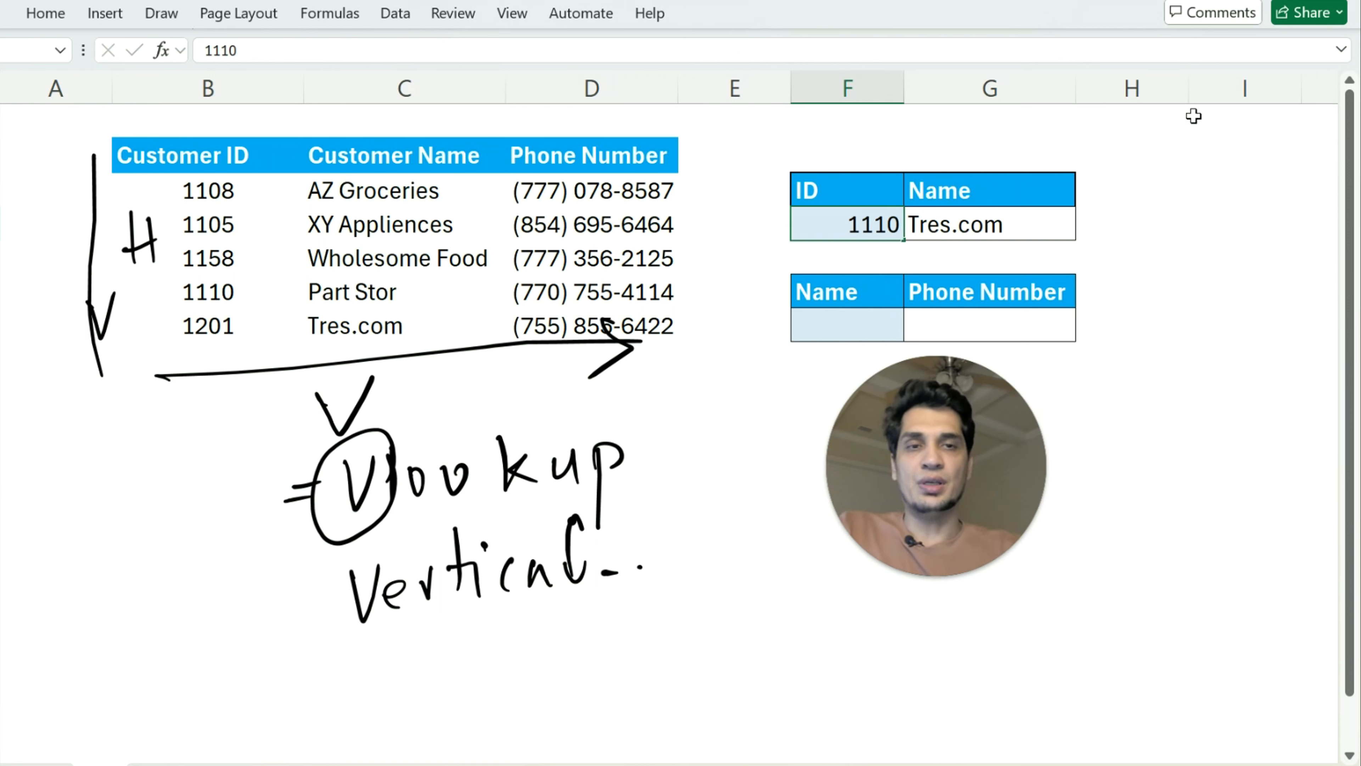
key("Return")
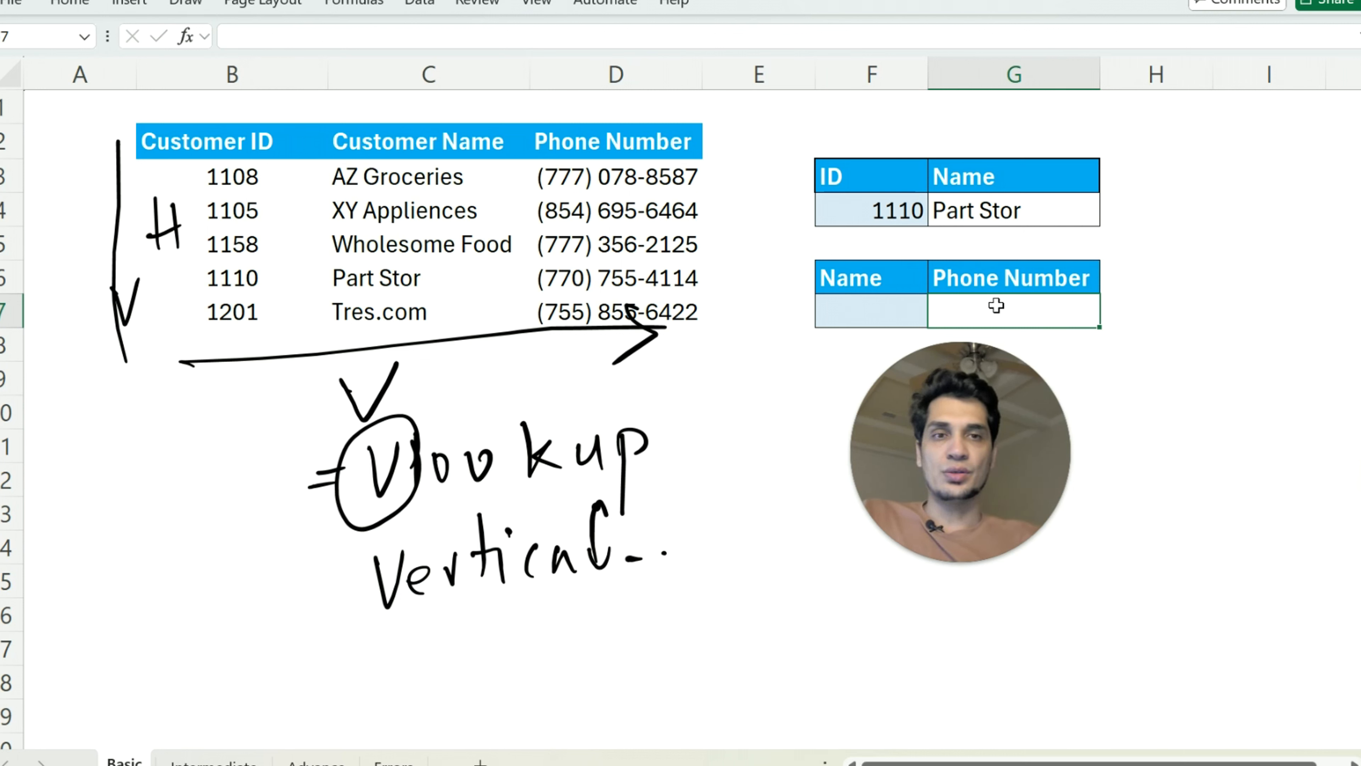
Start a VLOOKUP formula in G7 with F7 as the lookup value and C3:D7 as the table array
type("=")
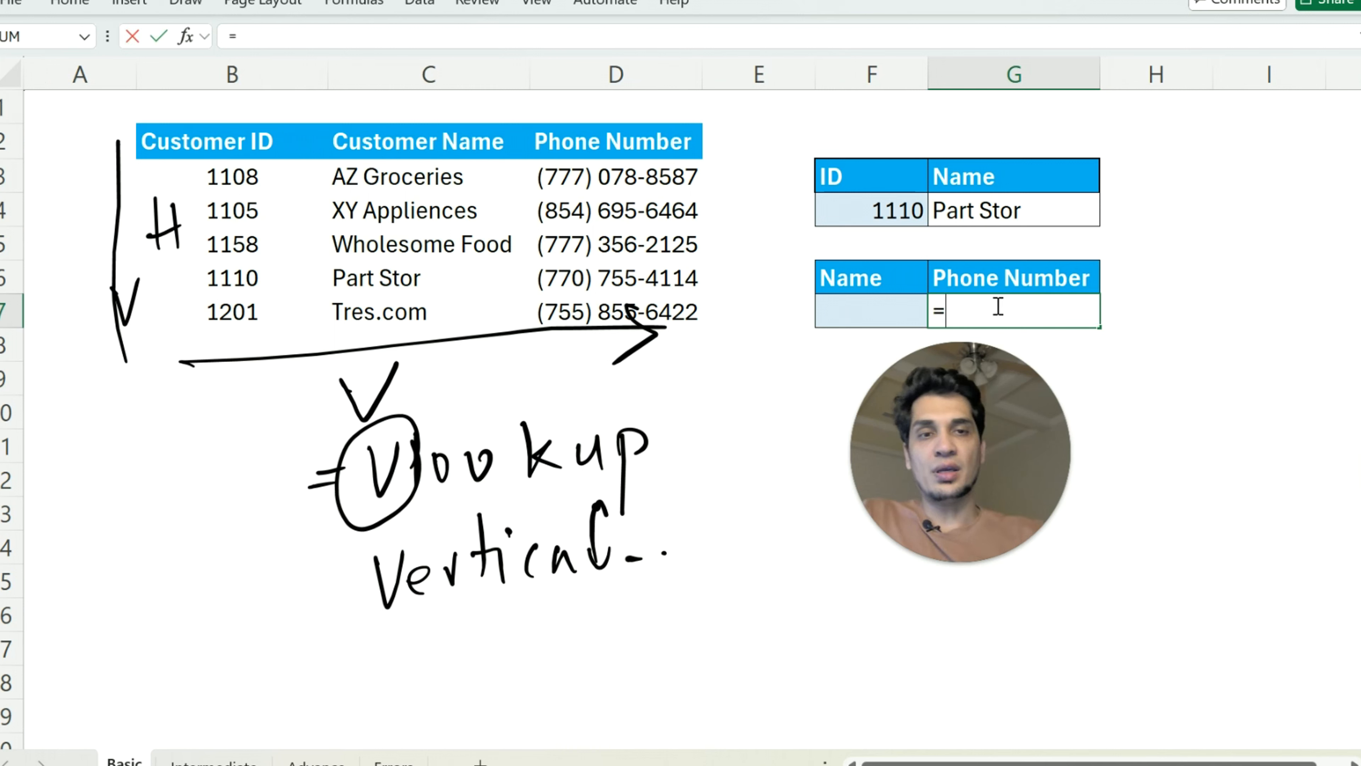
type("vl")
key("Tab")
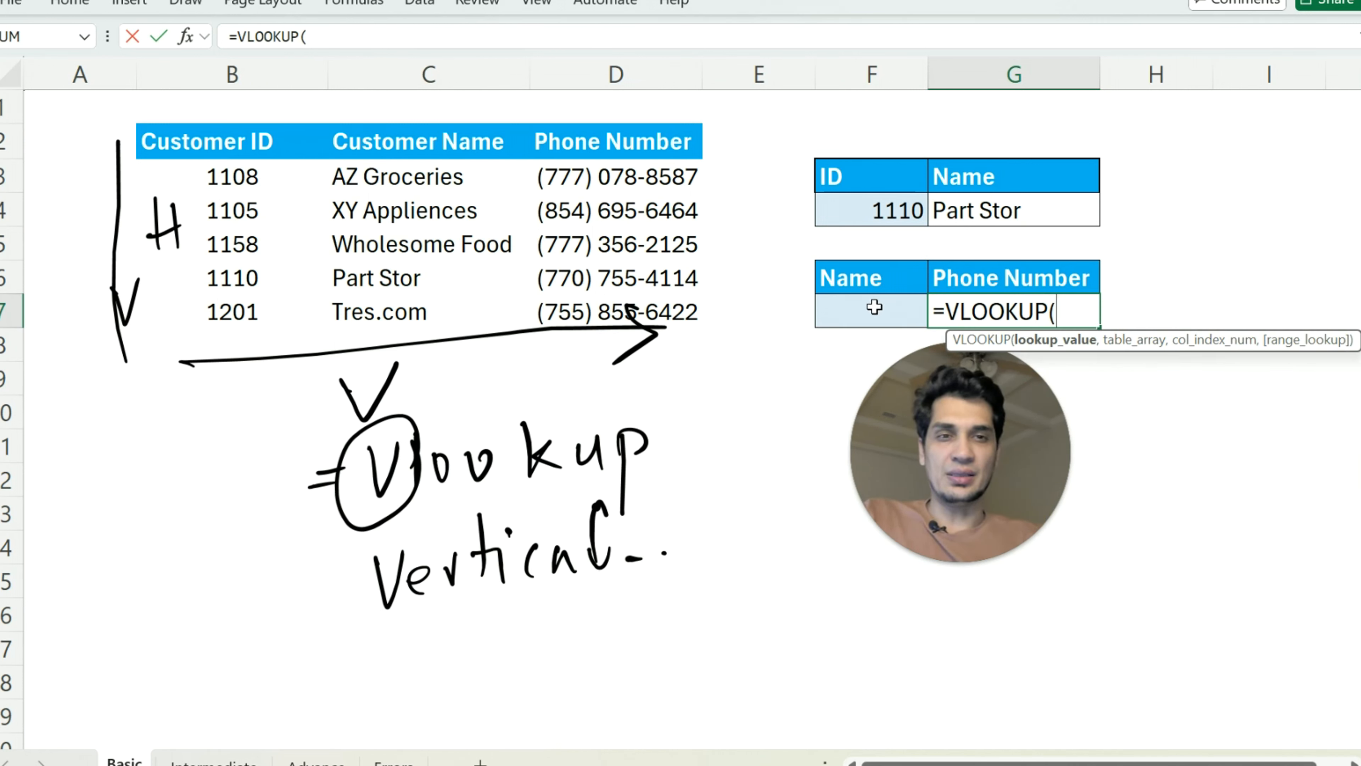
left_click(874, 307)
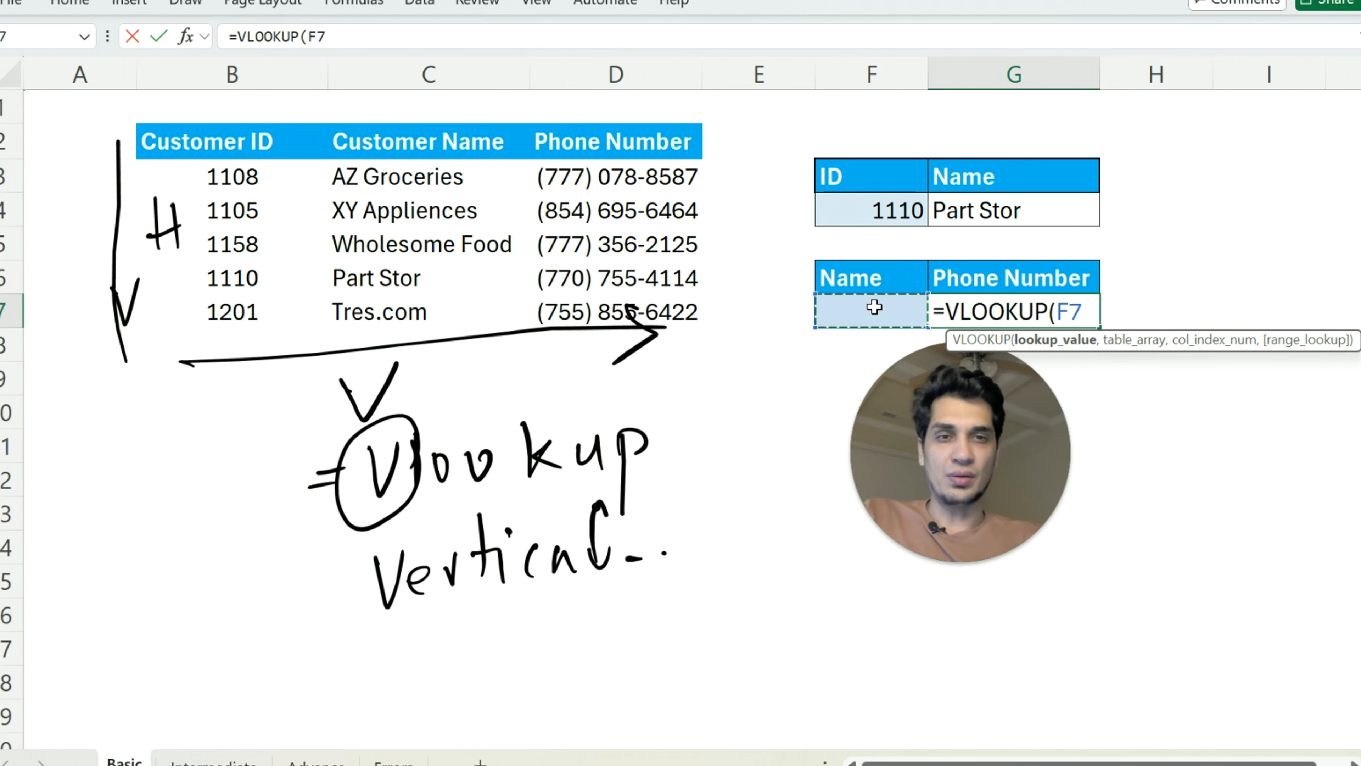
type(",")
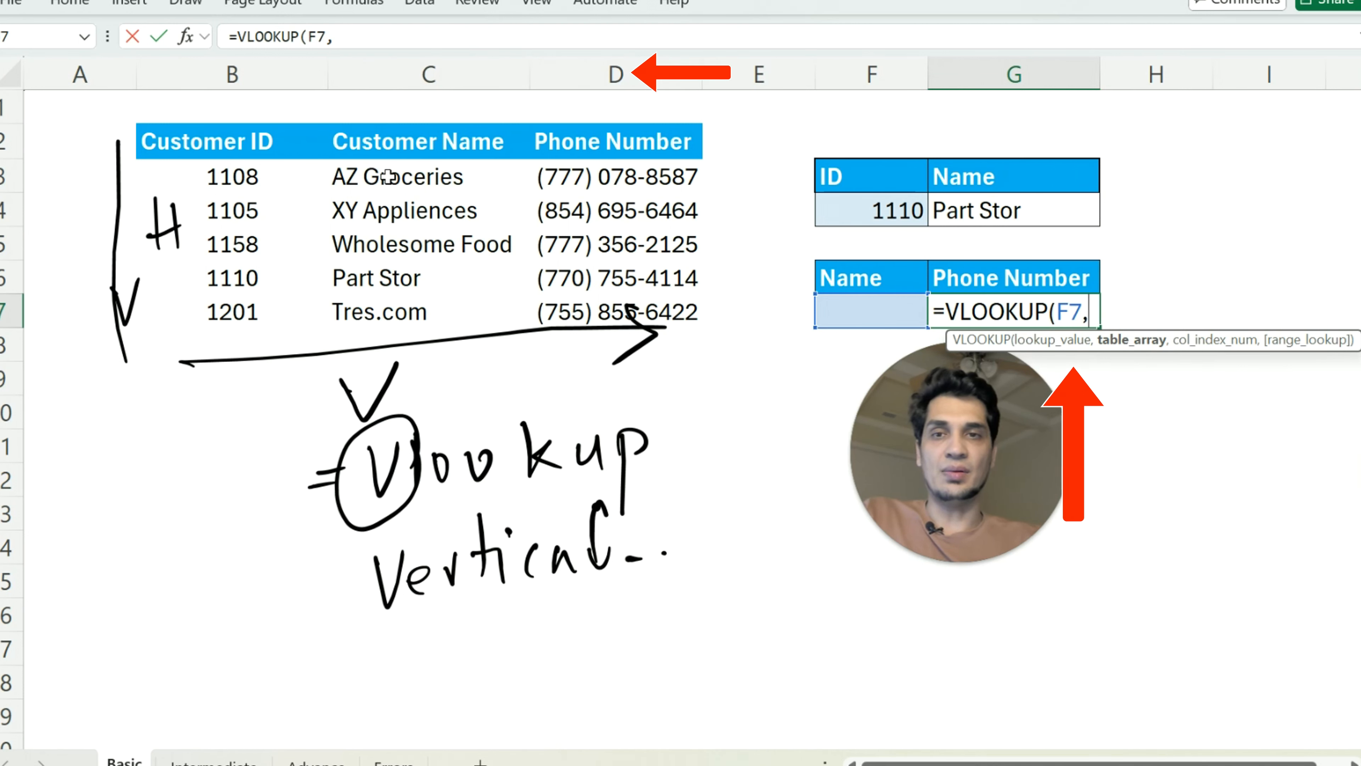
left_click(388, 176)
left_click_drag(217, 174, 595, 306)
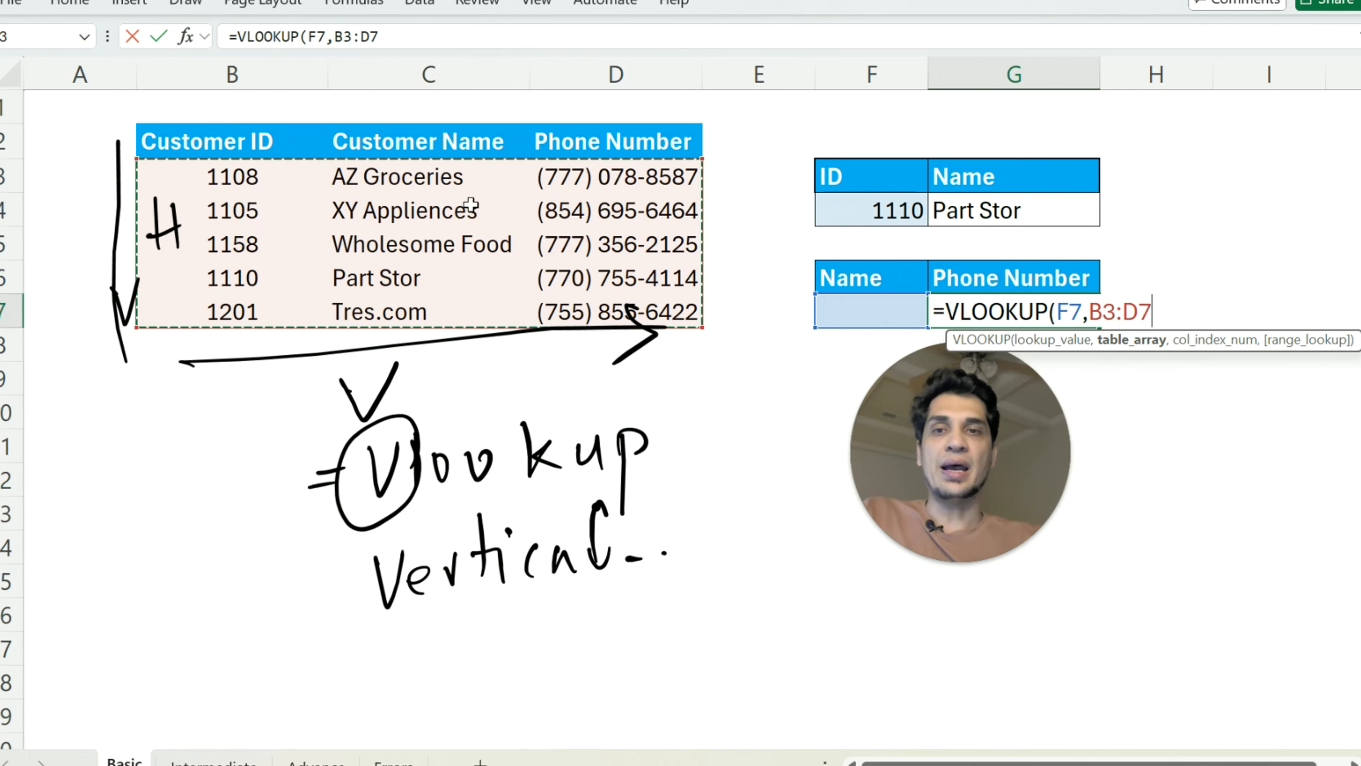
left_click_drag(411, 177, 624, 322)
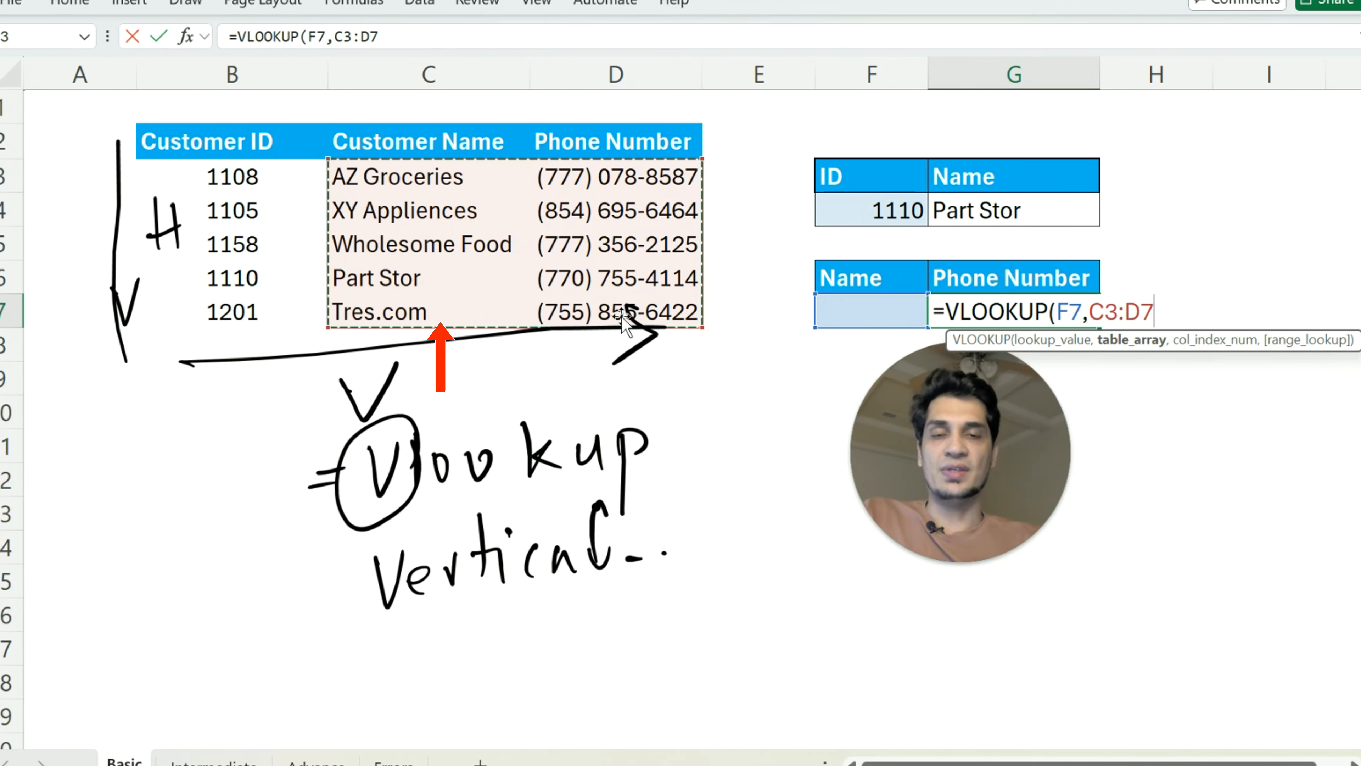
type(",")
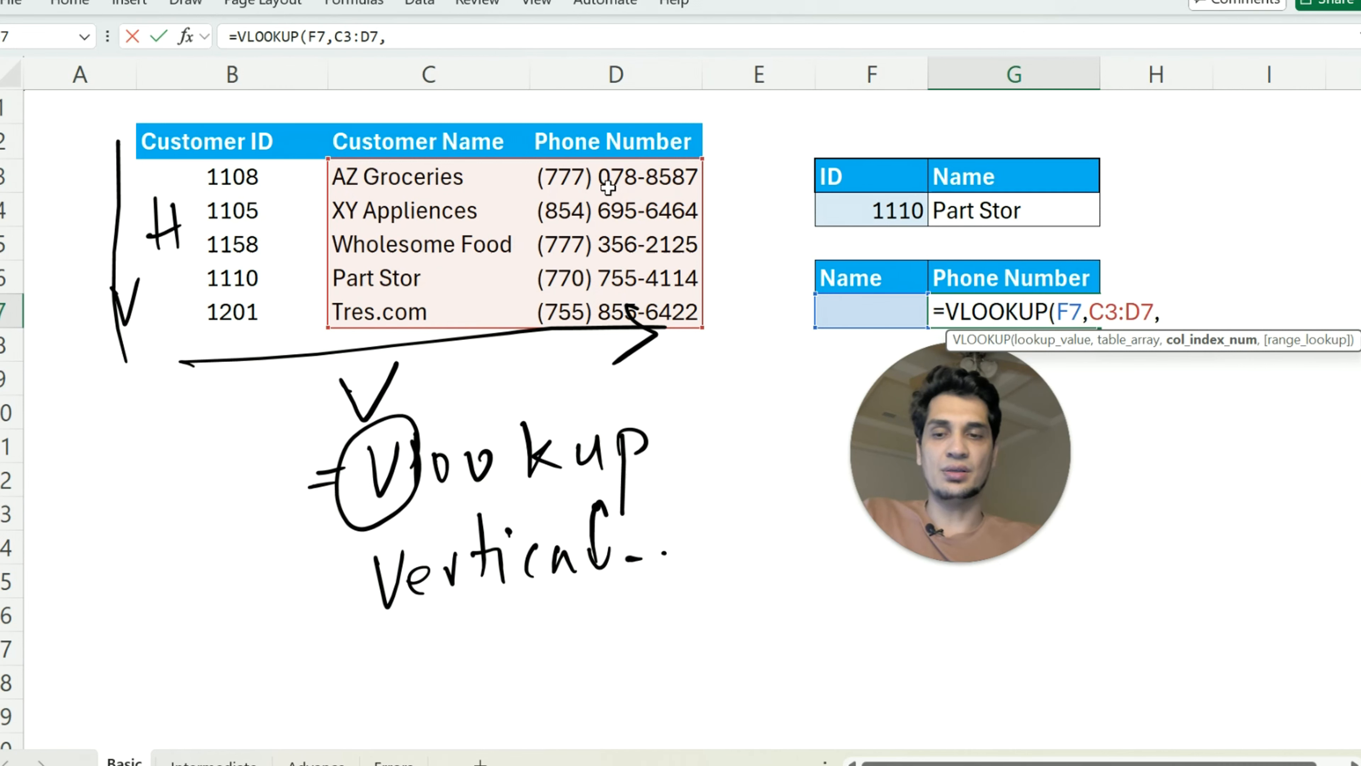
Complete the VLOOKUP formula in G7 with column index 2 and 0 for an exact match
type("2,")
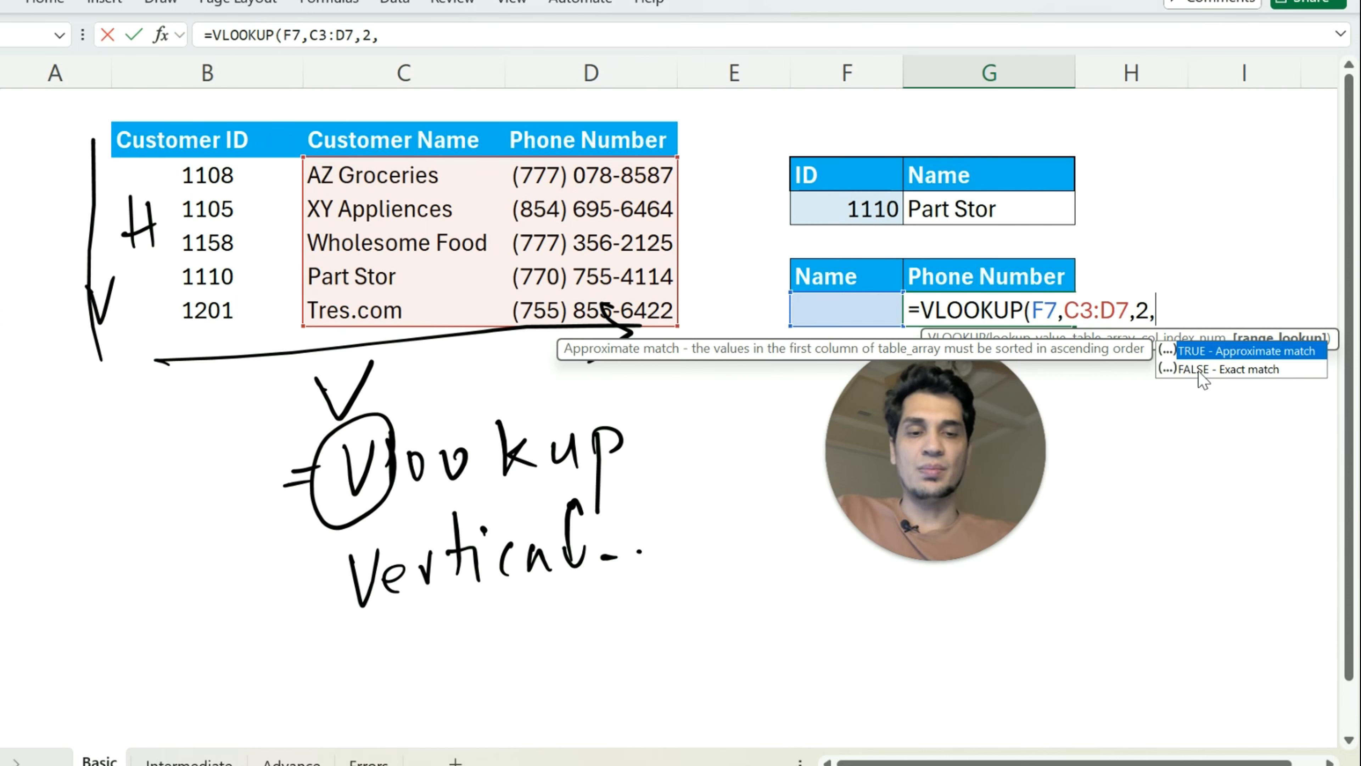
type("0")
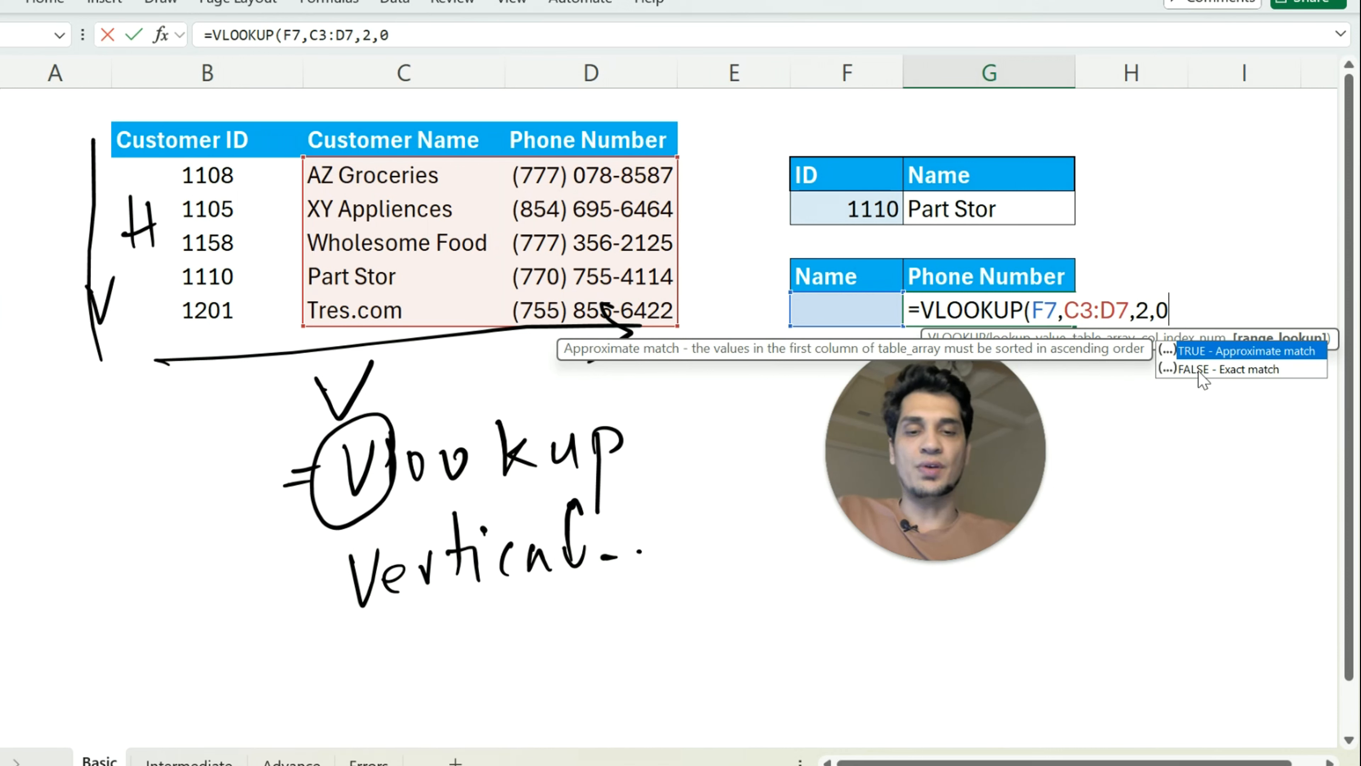
type(")")
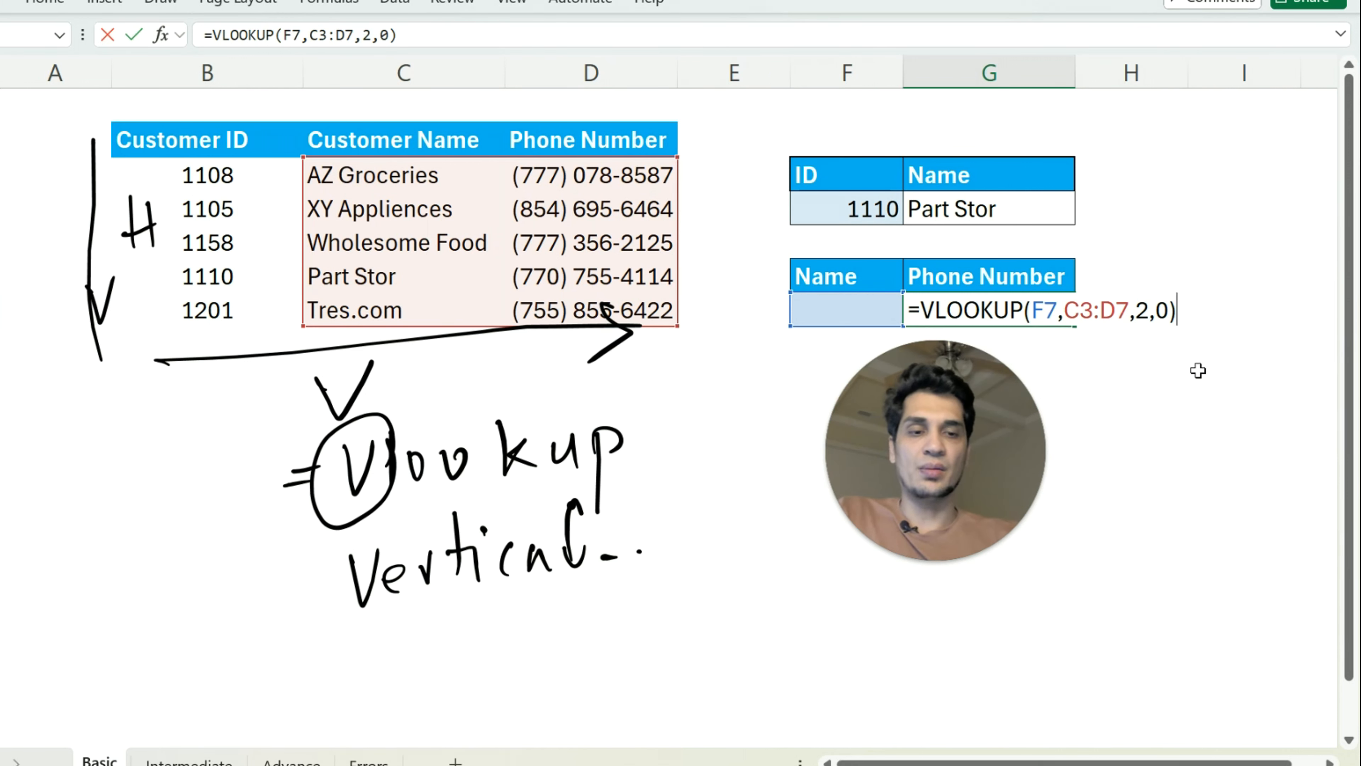
key("Return")
key("Up")
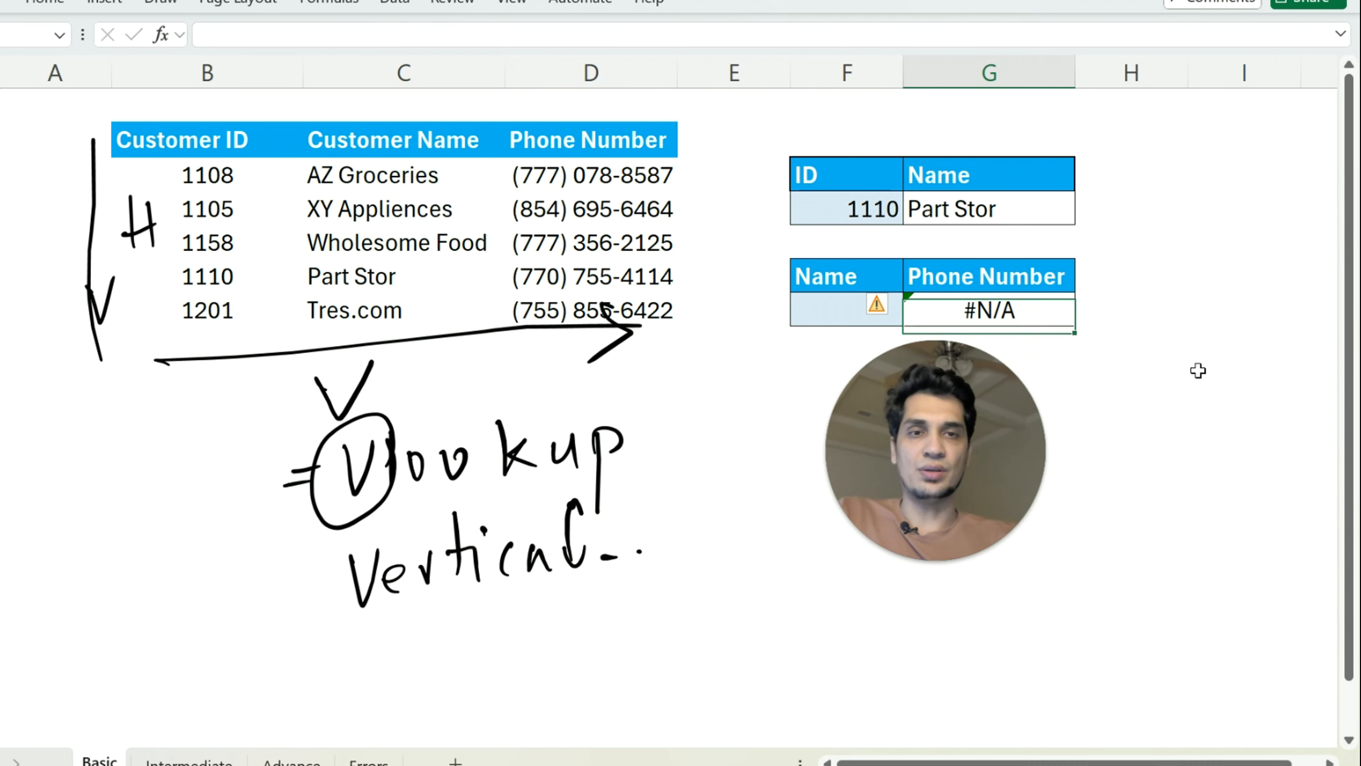
Test the phone number lookup by entering Part stor as the name in F7
key("Left")
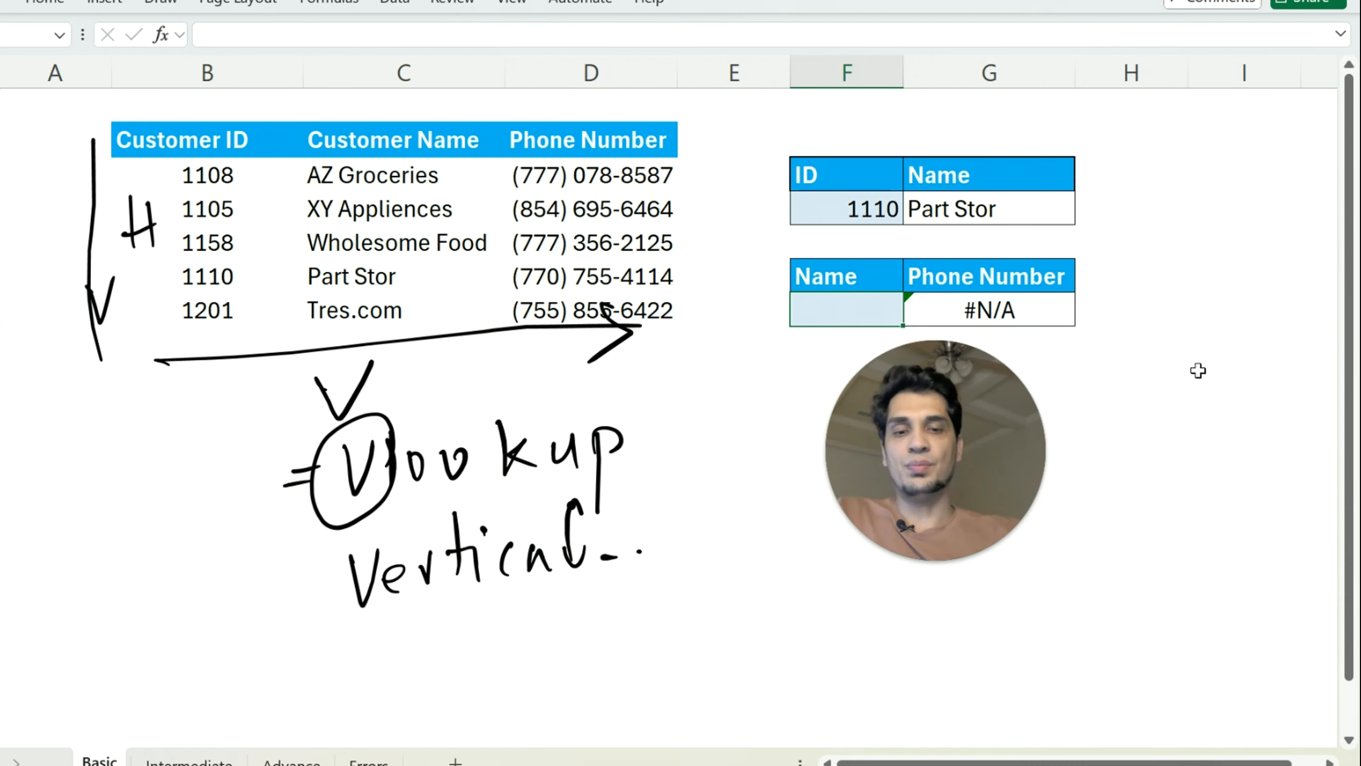
type("P")
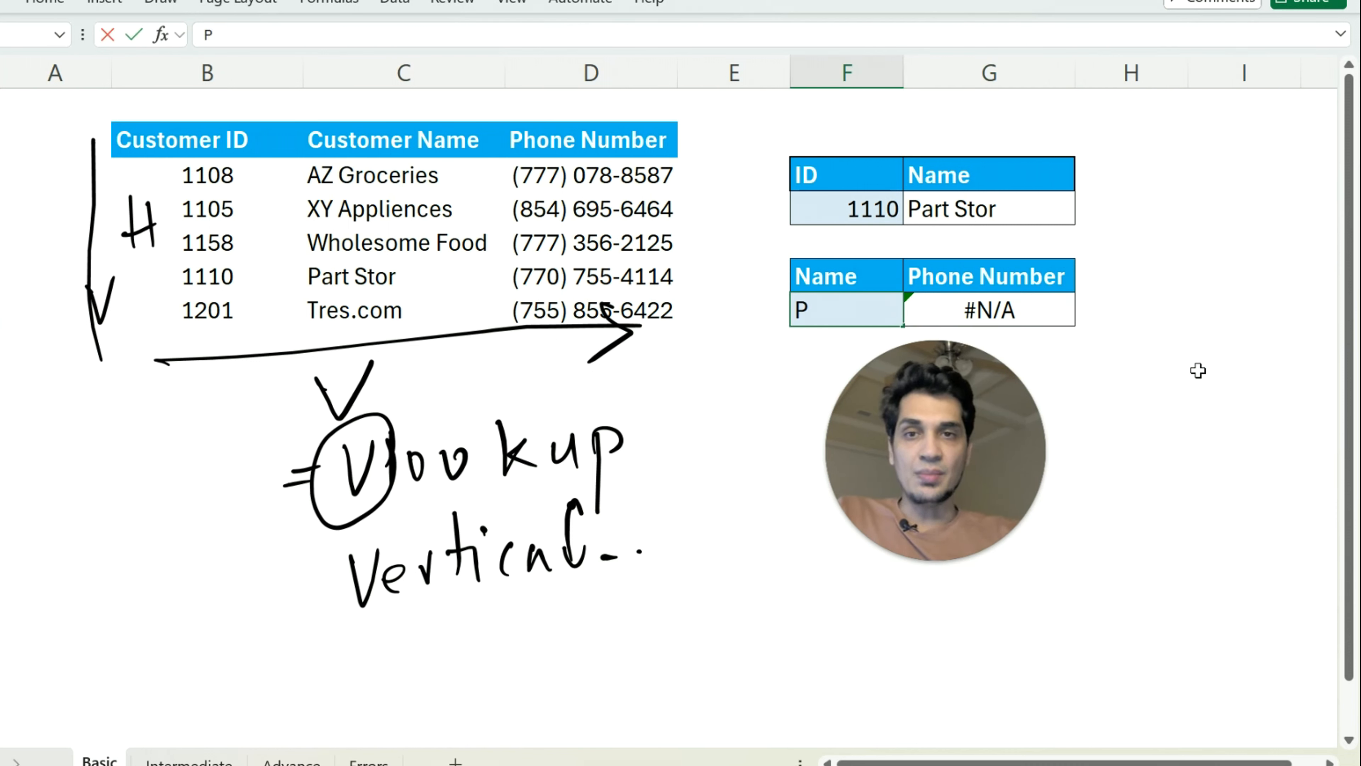
type("art")
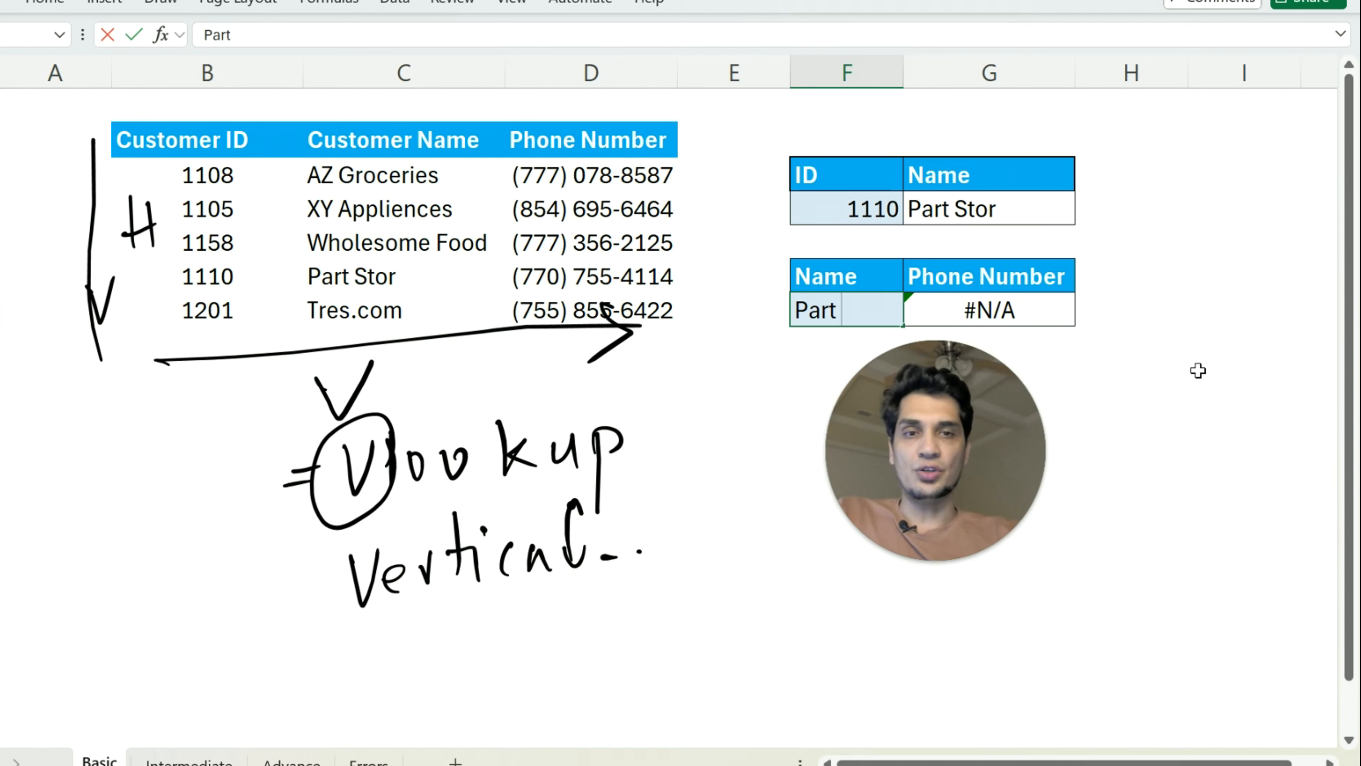
type("s")
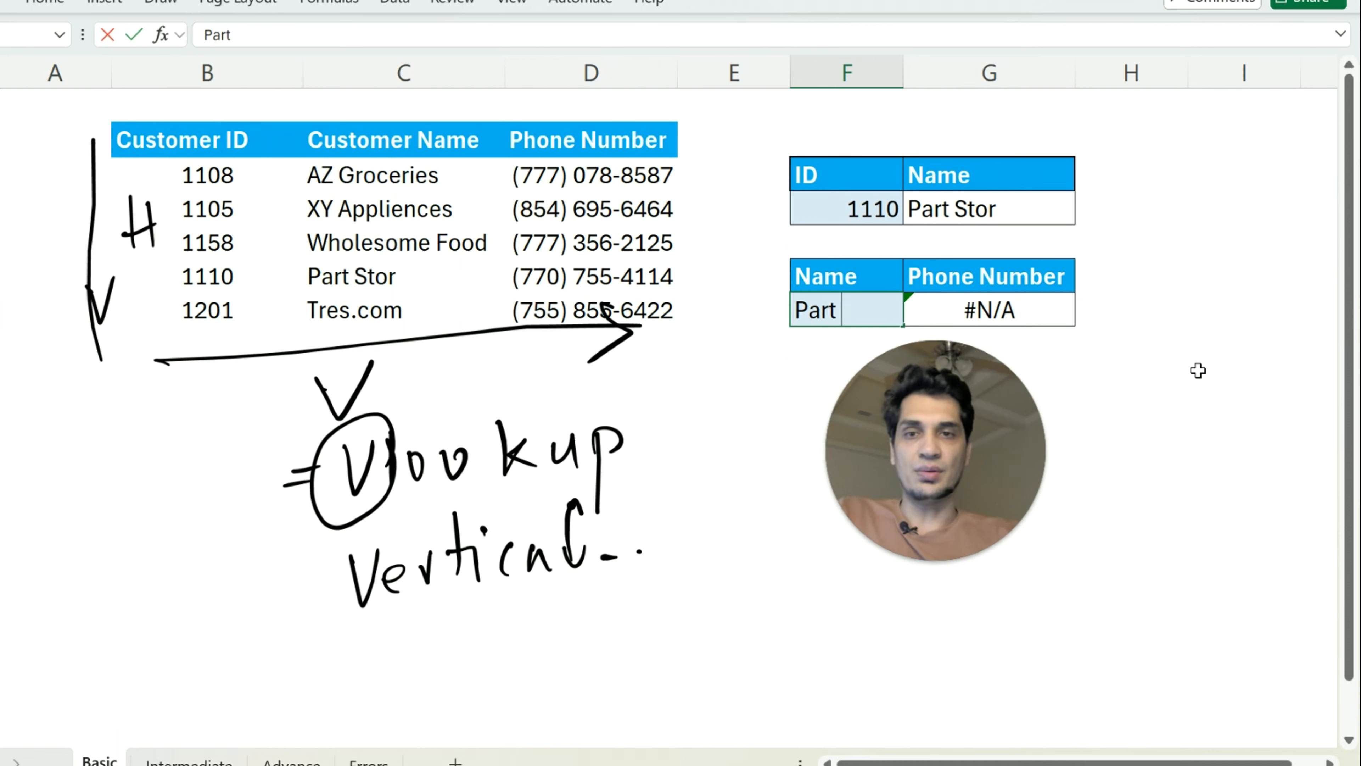
type("tor")
key("Return")
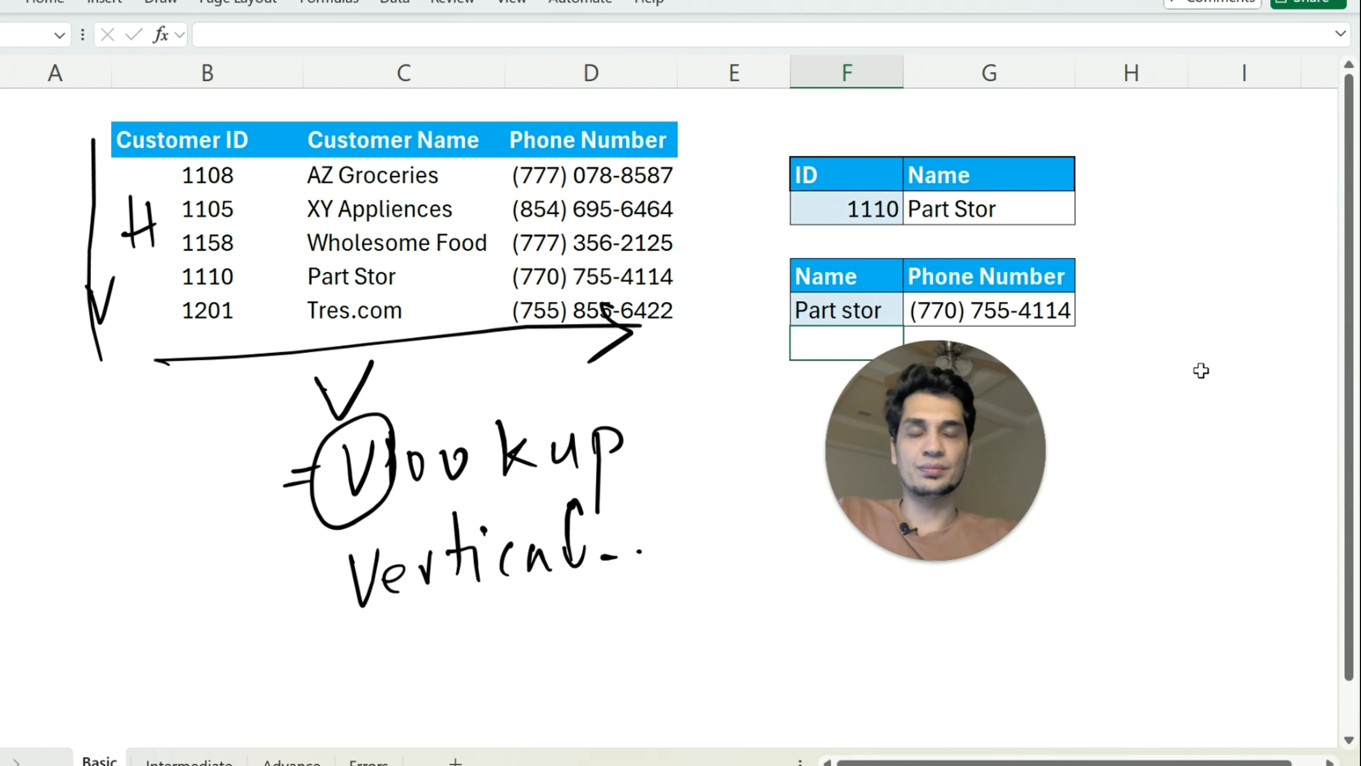
Replace the lookup name in F7 with AZ Groceries
key("Up")
key("Up")
key("Down")
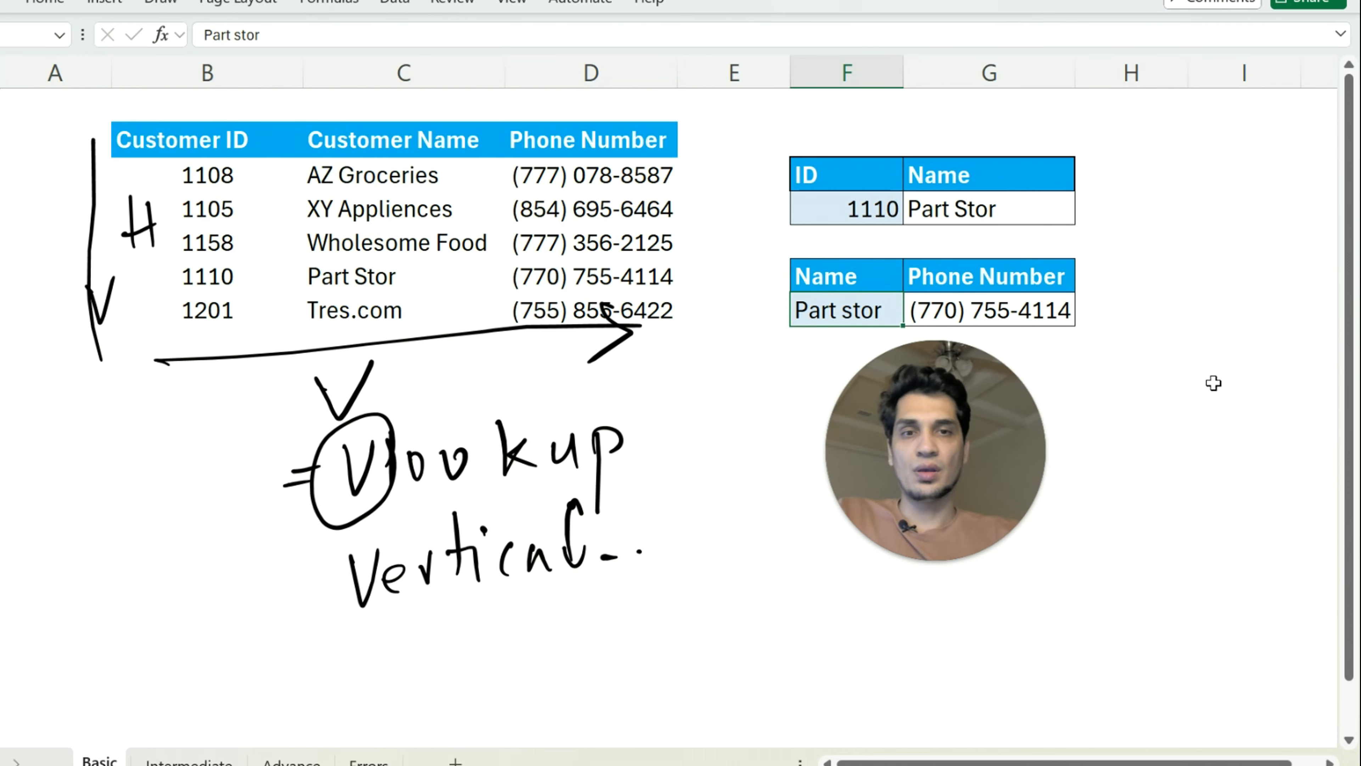
type("AZ Groce")
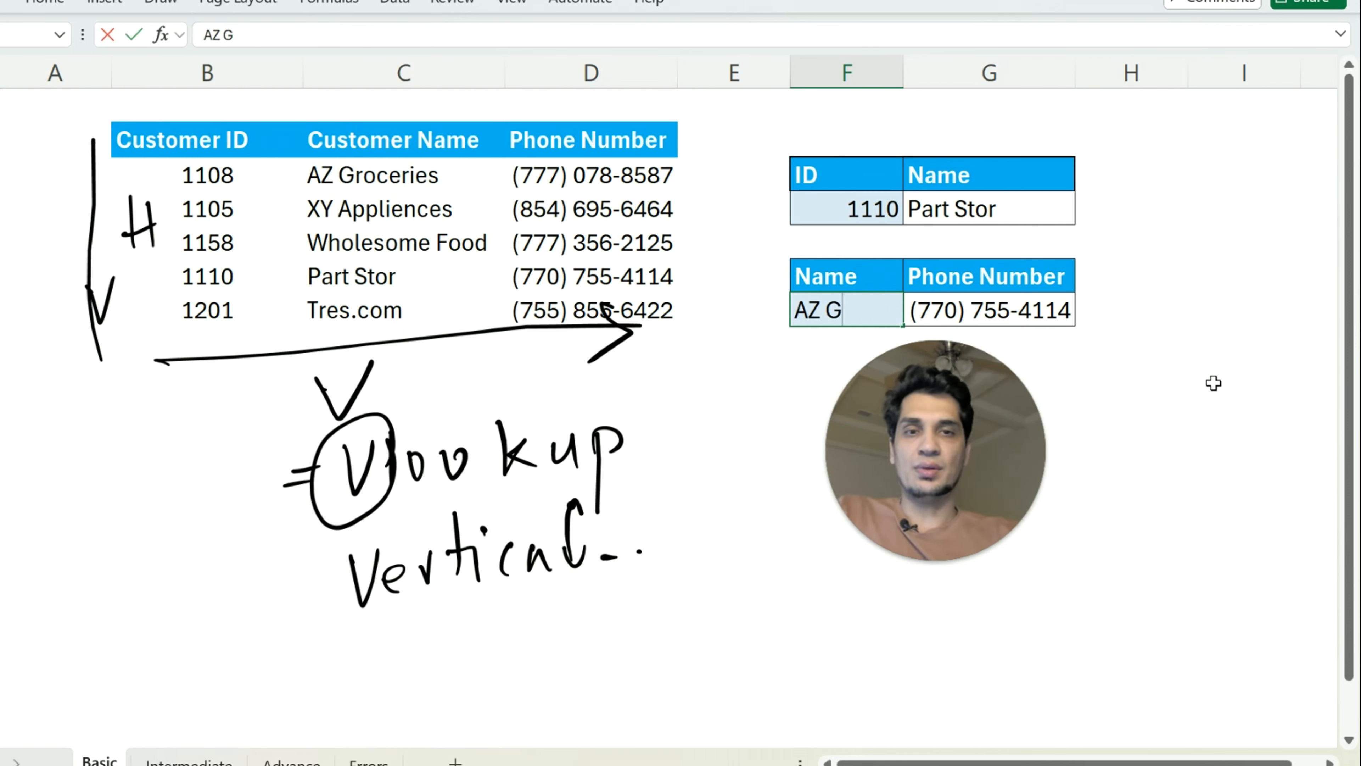
type("ries")
key("Return")
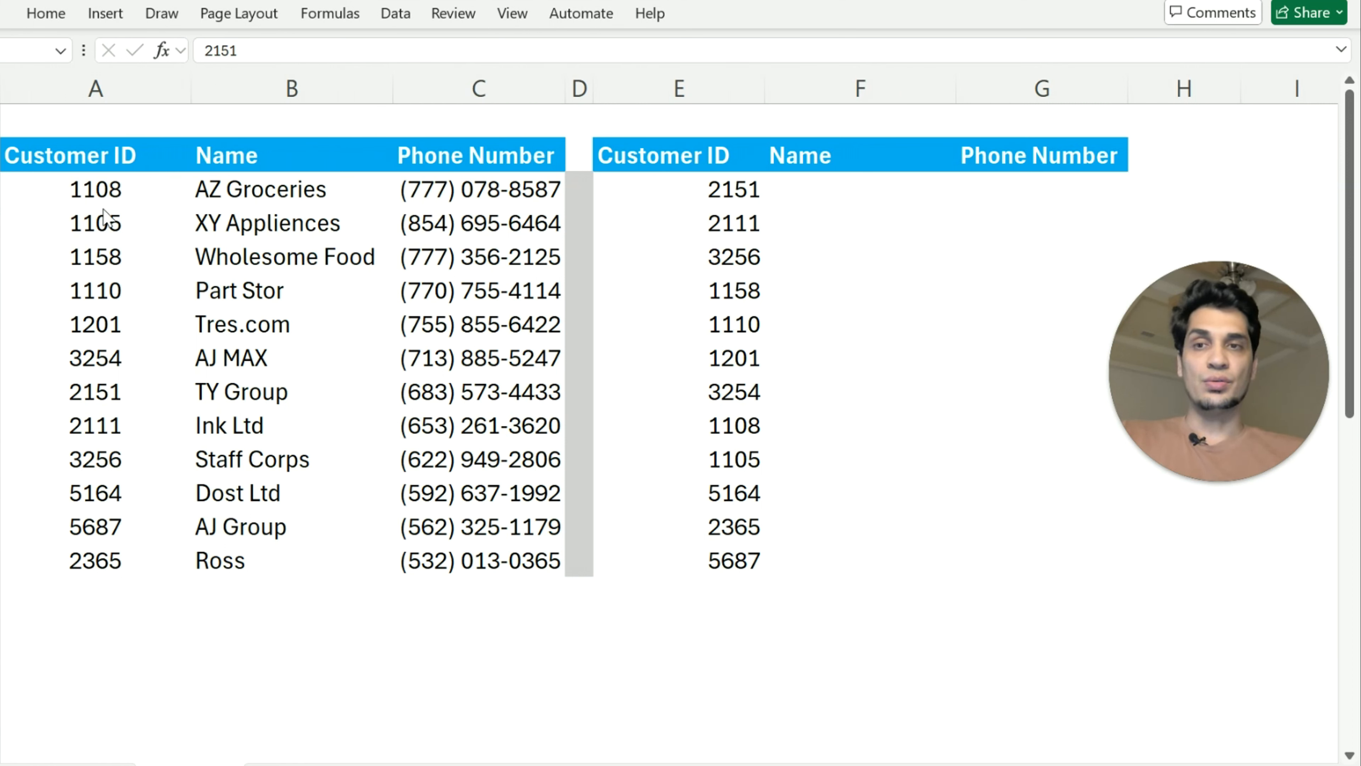
Examine the customer IDs in column E and the source table's ID, name and phone cells, including TY Group's row
left_click(180, 217)
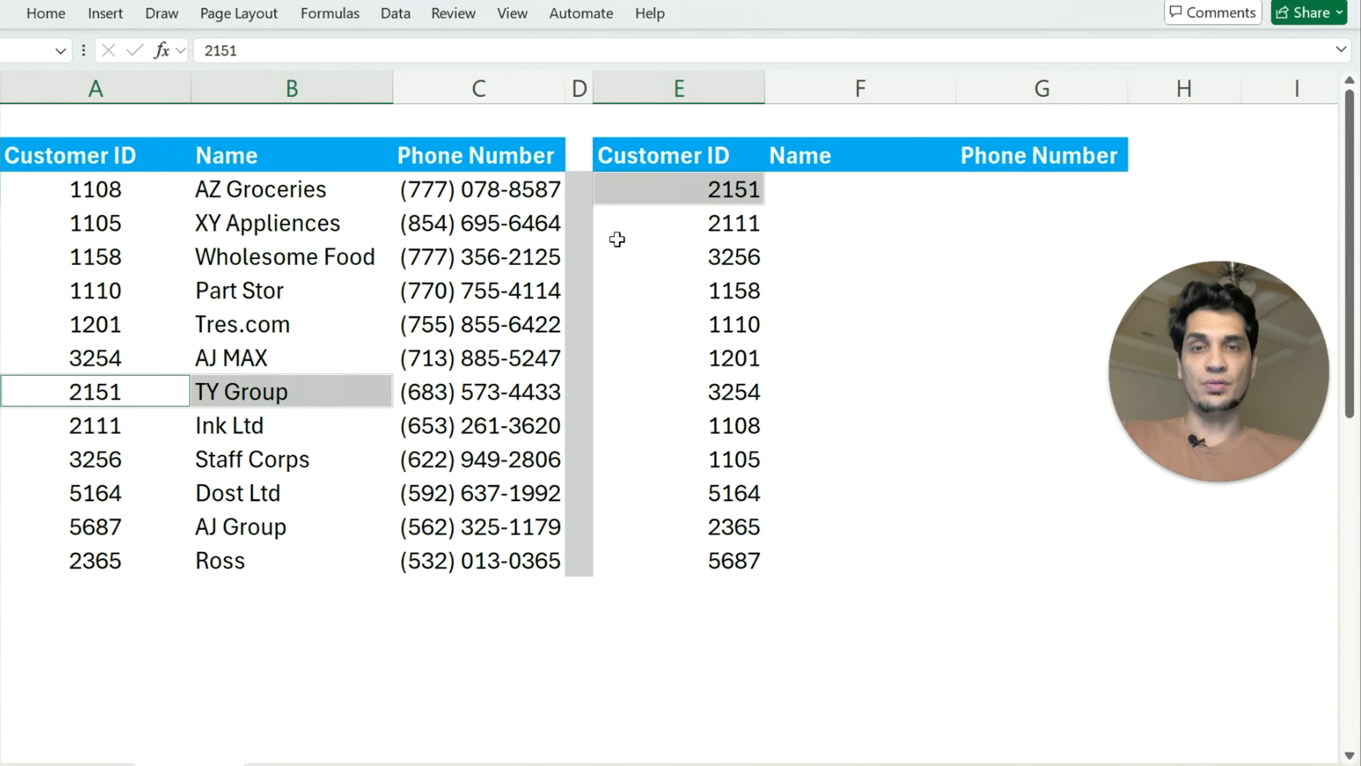
left_click(504, 221)
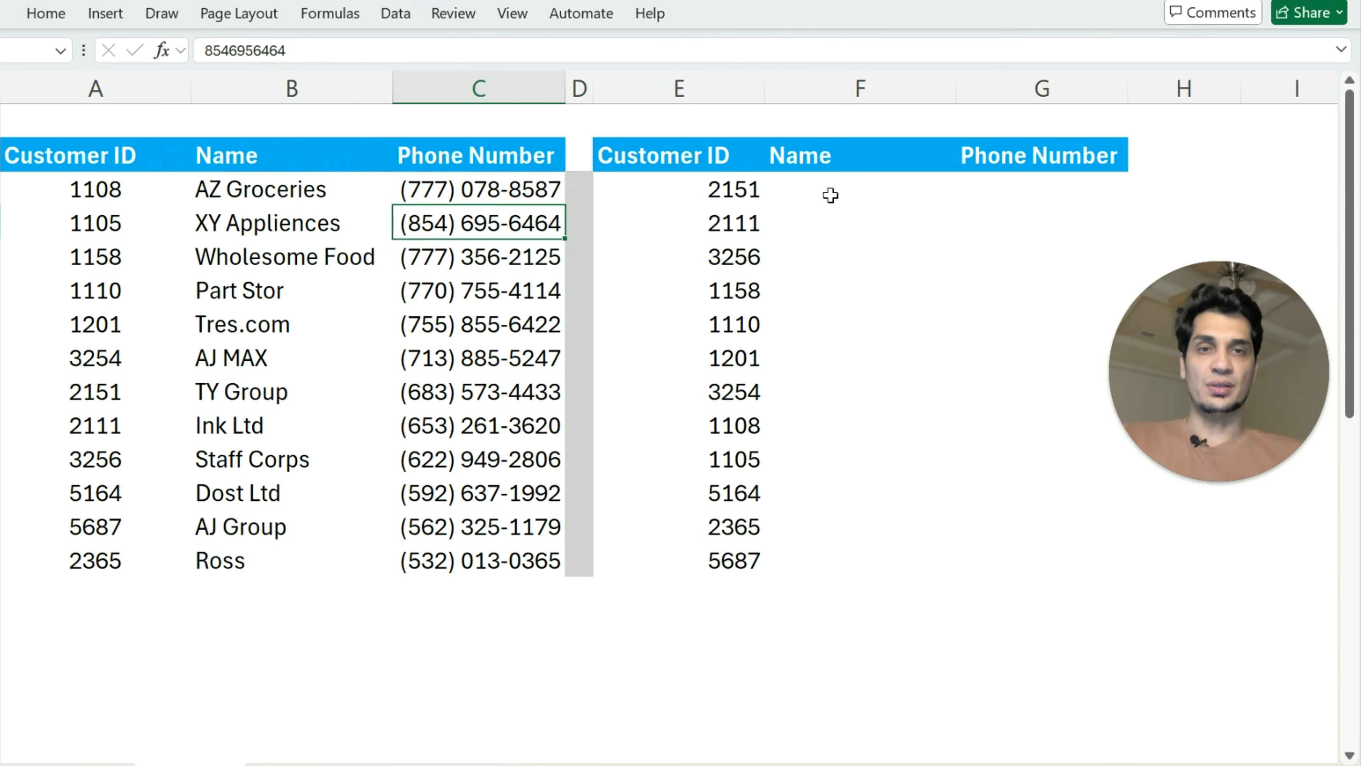
left_click(120, 193)
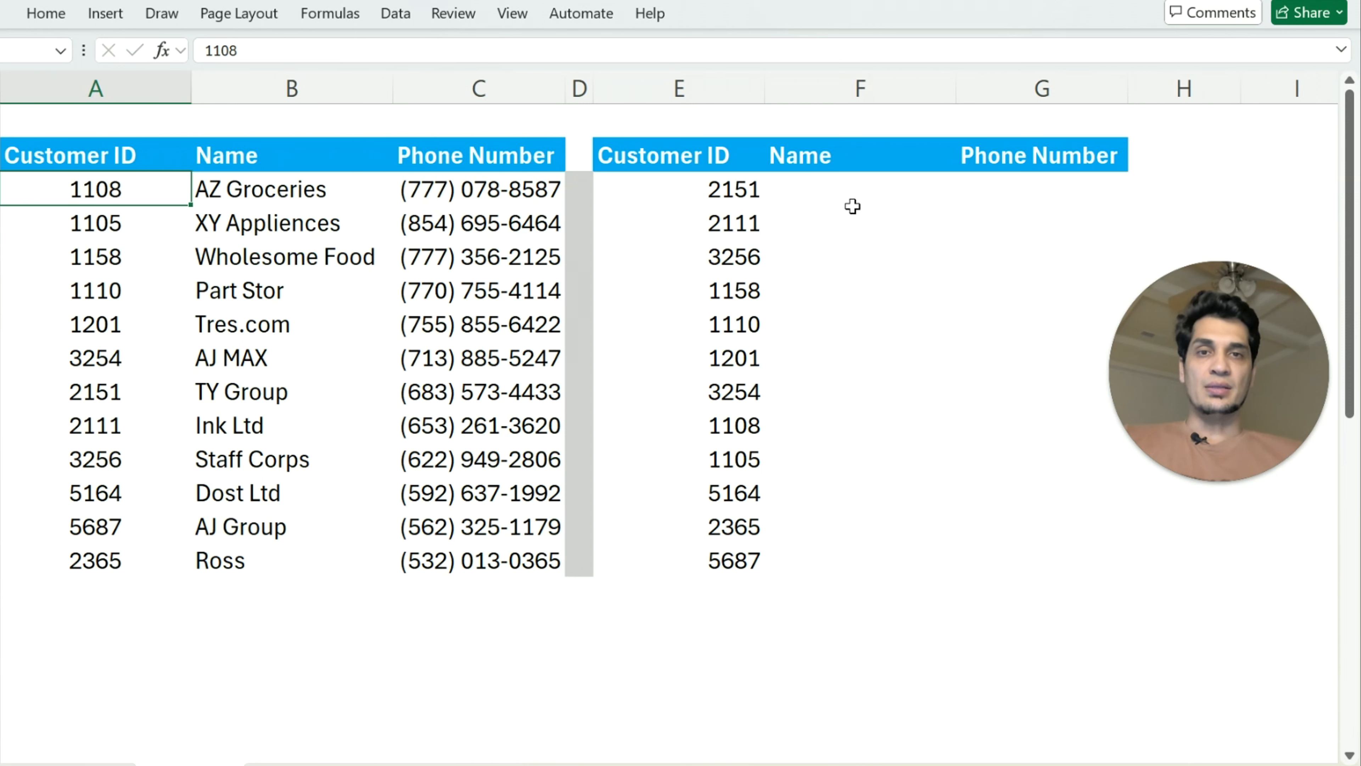
left_click(709, 199)
left_click_drag(693, 188, 685, 544)
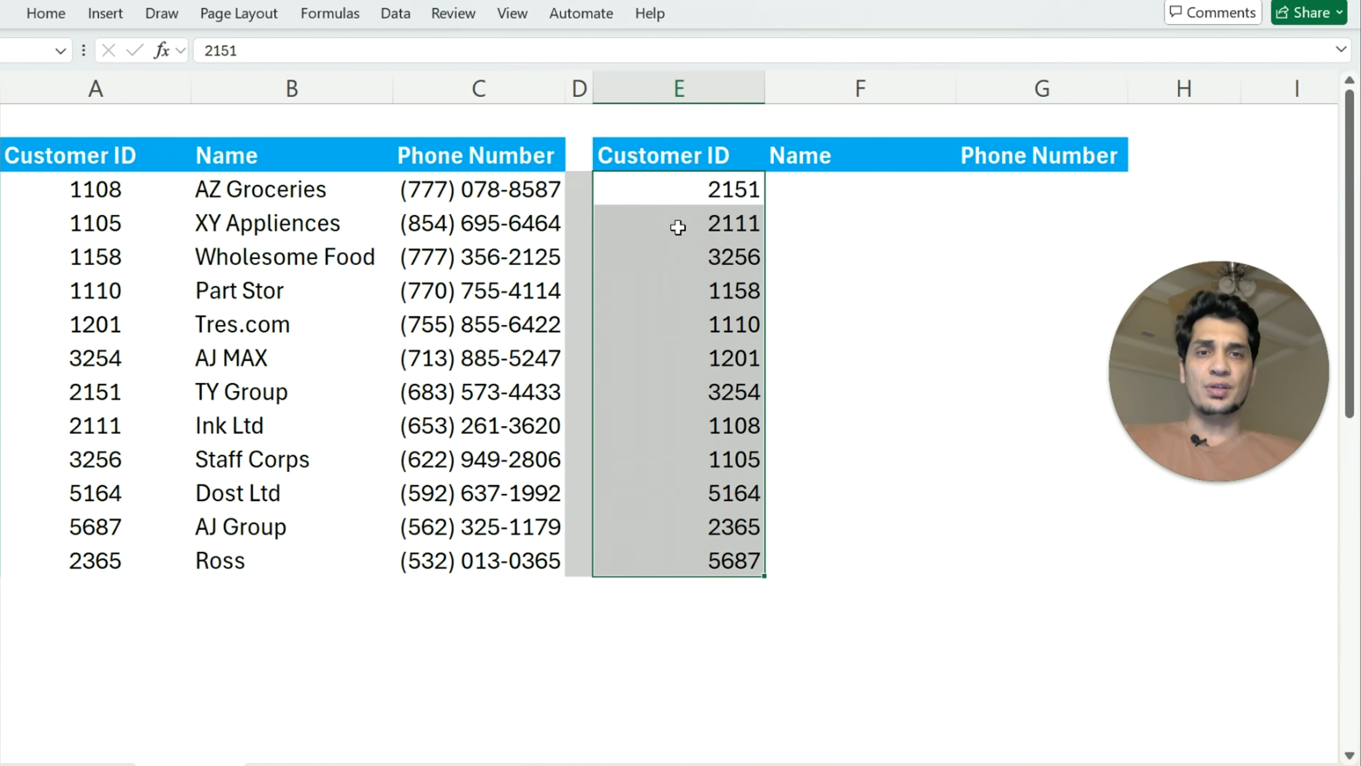
left_click(678, 188)
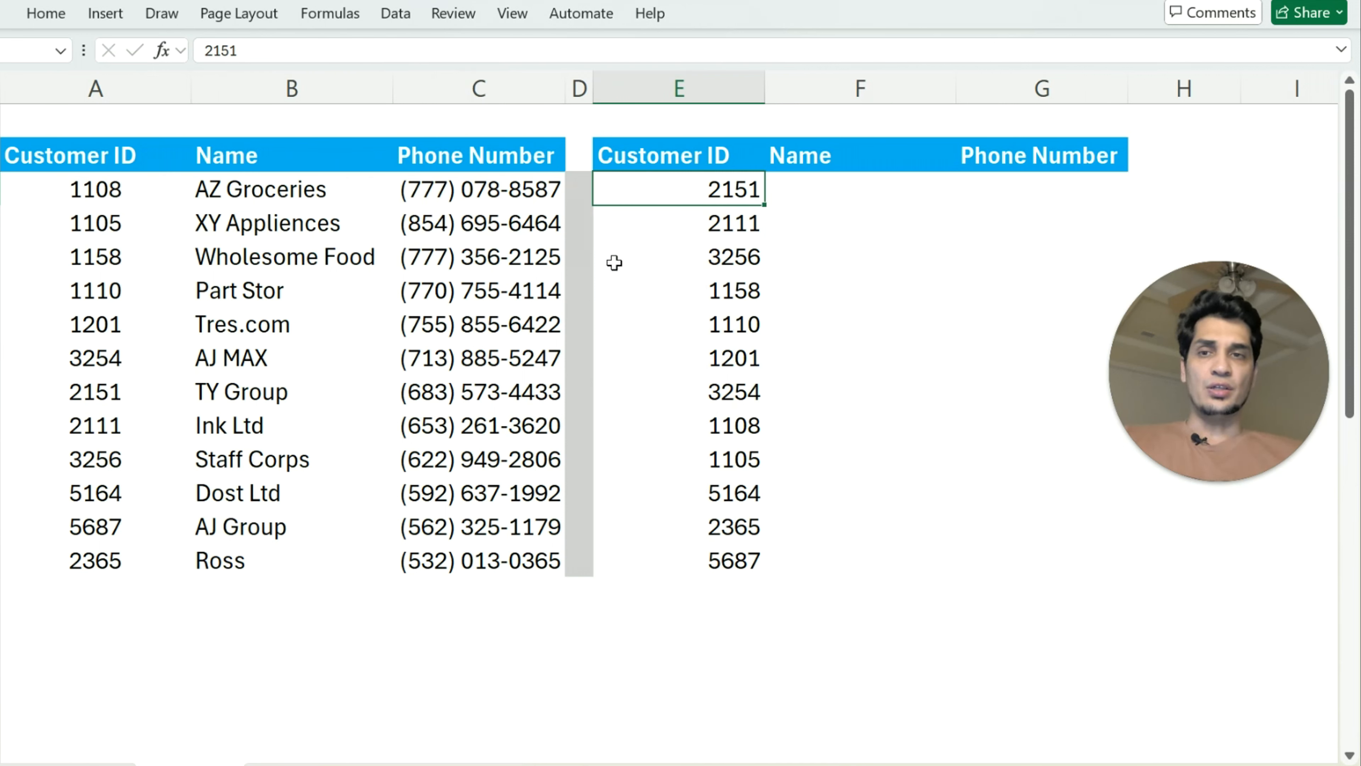
left_click(102, 392)
left_click_drag(102, 391, 319, 395)
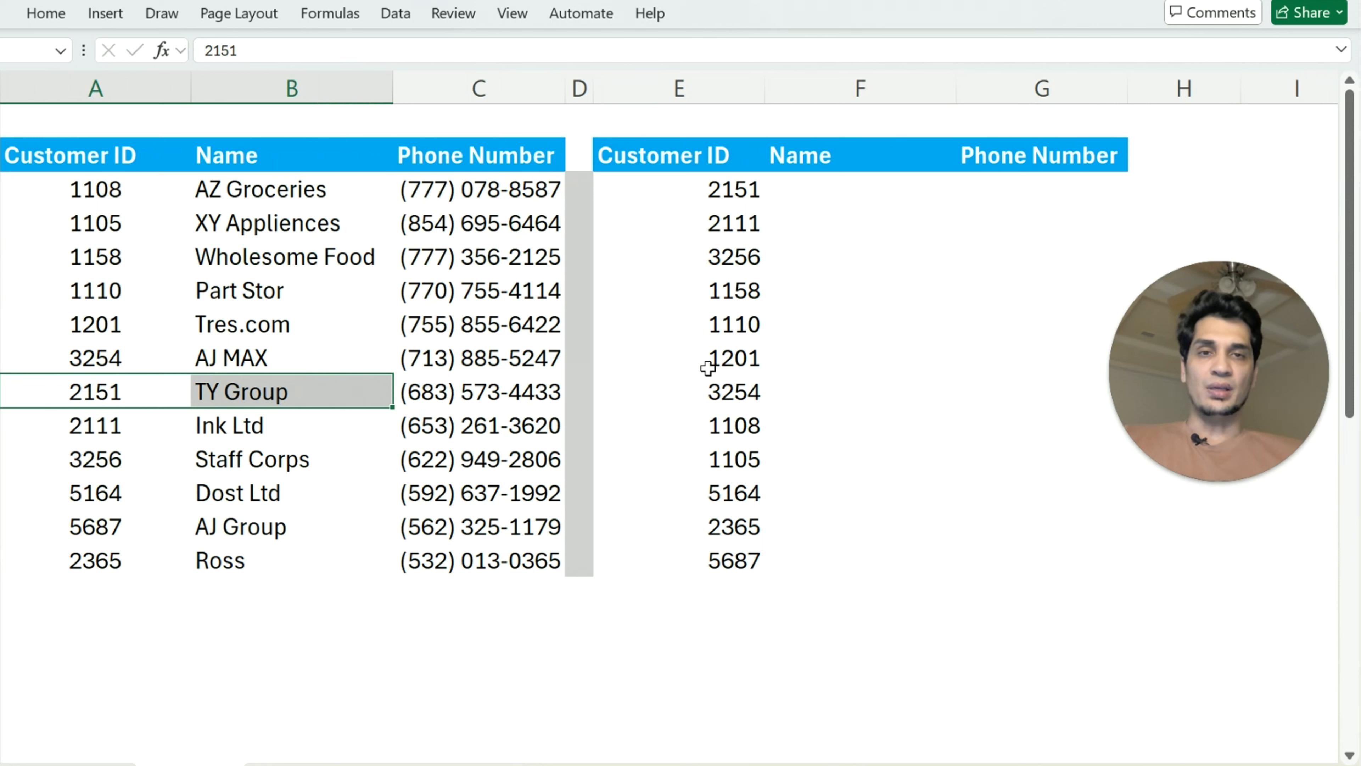
Start a VLOOKUP formula in F3 with E3 as the lookup value and A3:C14 as the table array
left_click(856, 186)
type("=vloo")
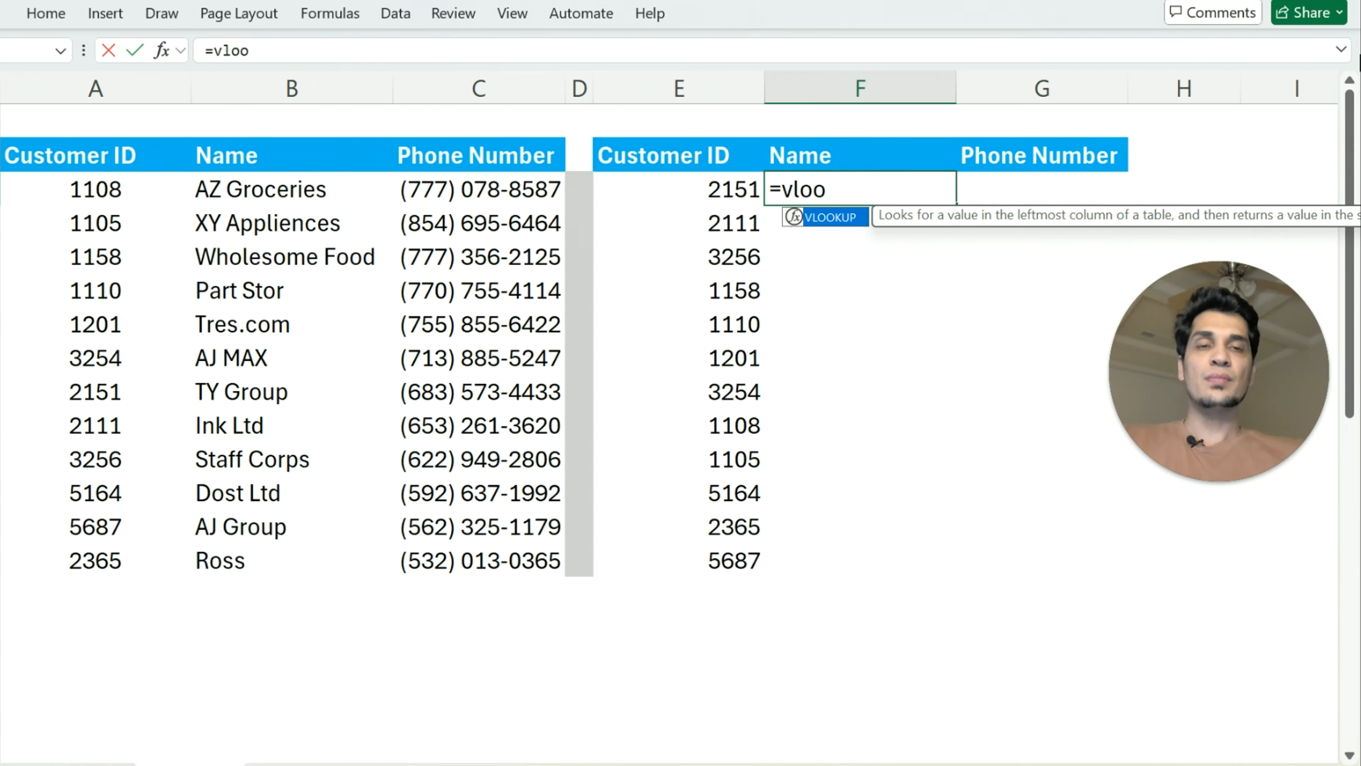
key("Tab")
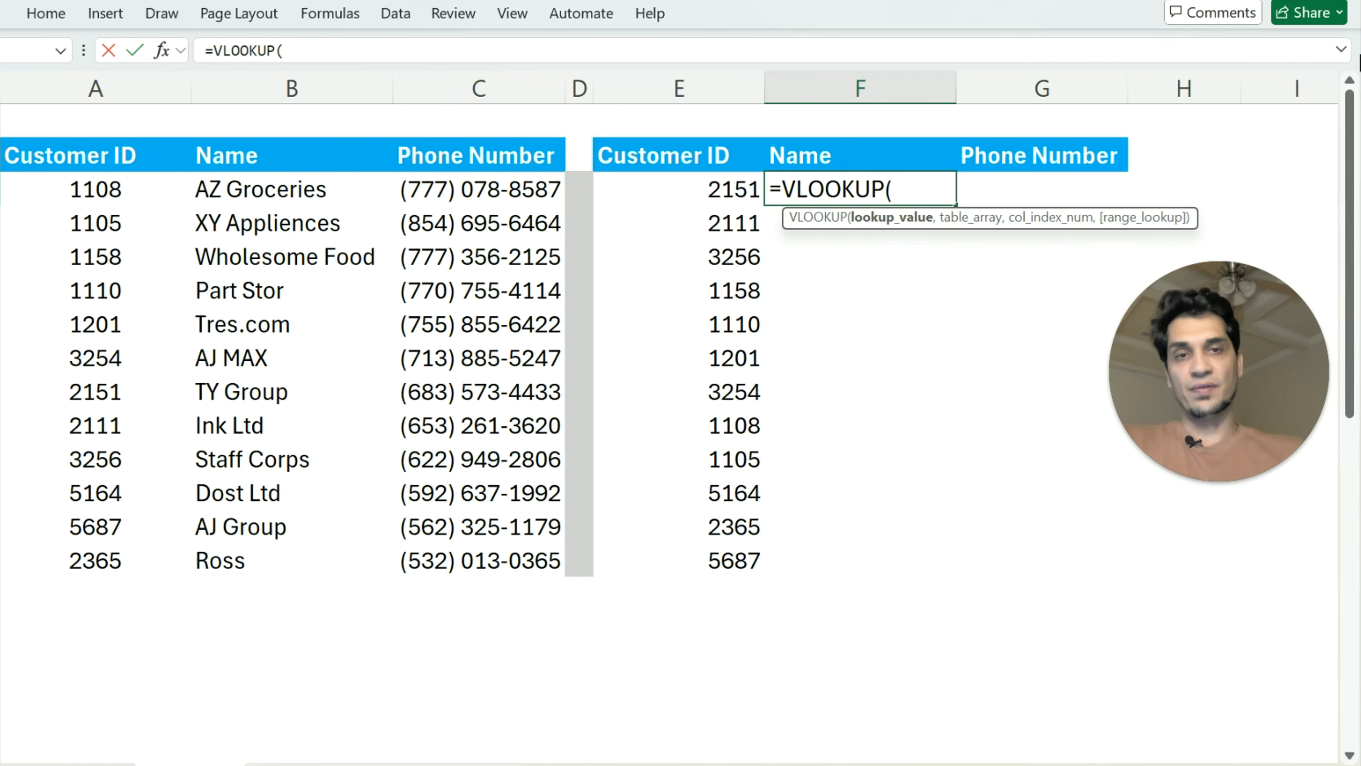
left_click(730, 196)
type(",")
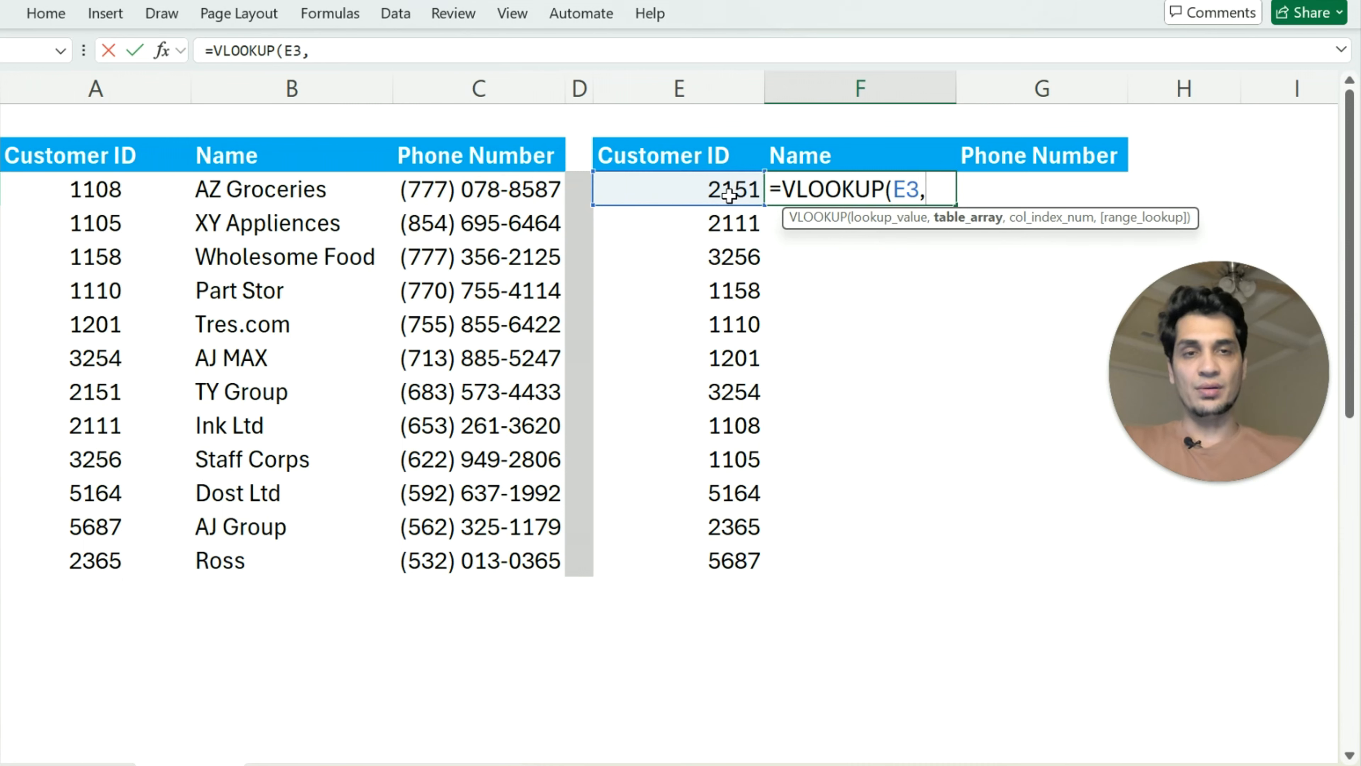
left_click_drag(110, 192, 456, 570)
type(",")
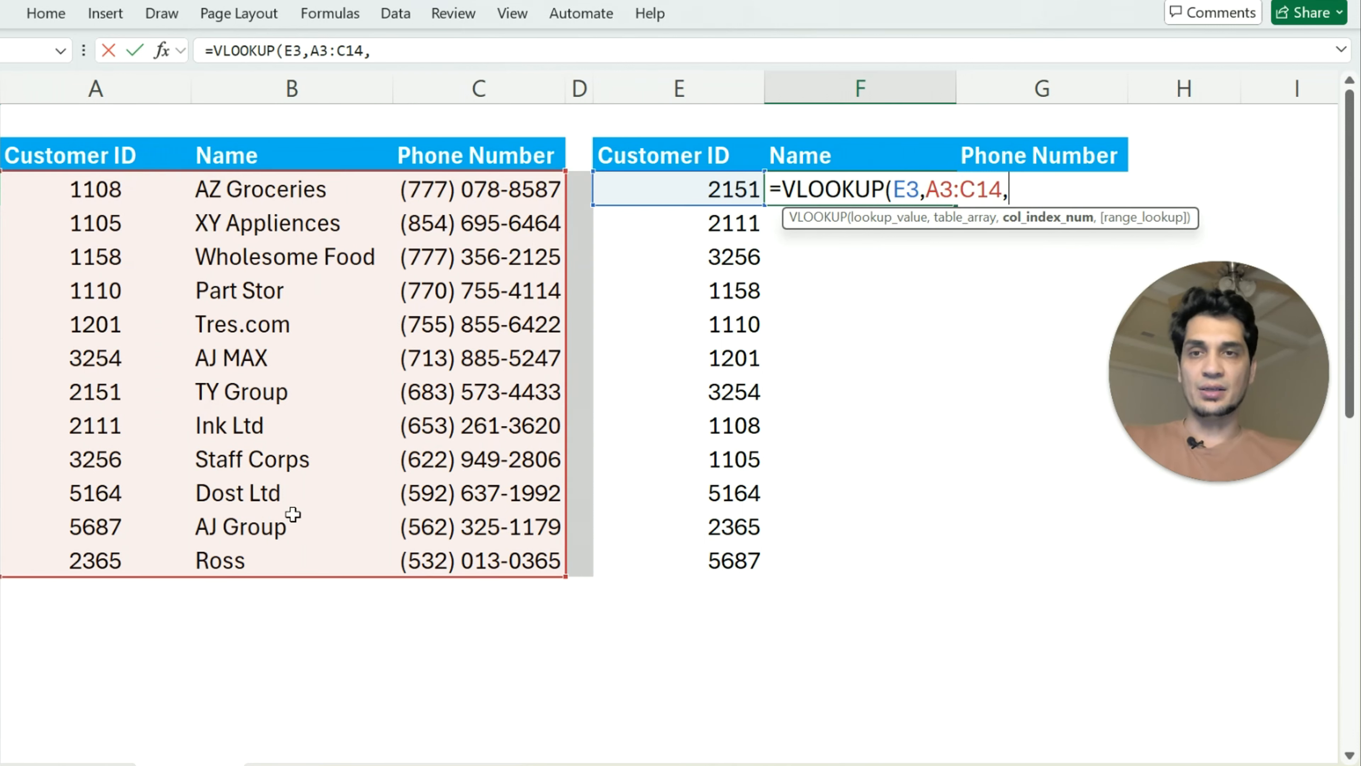
type("2")
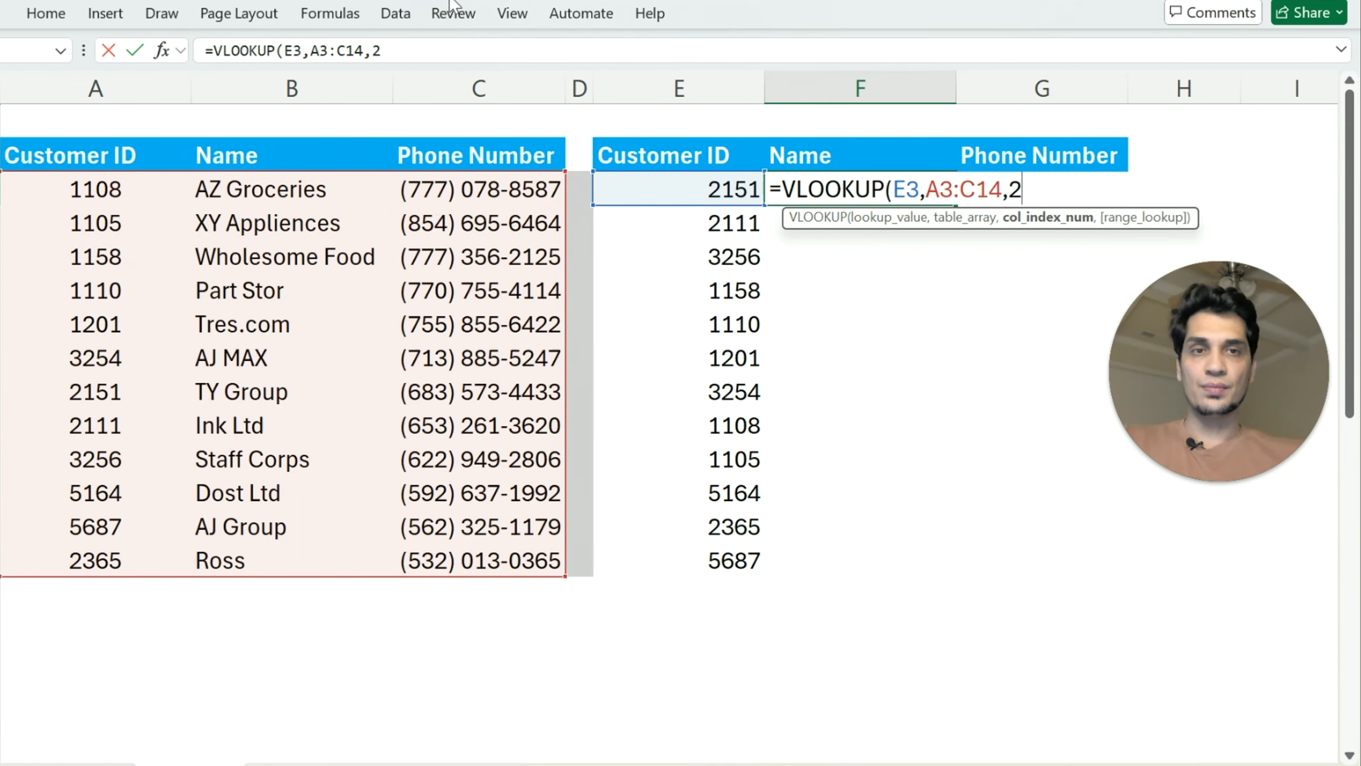
type(",0")
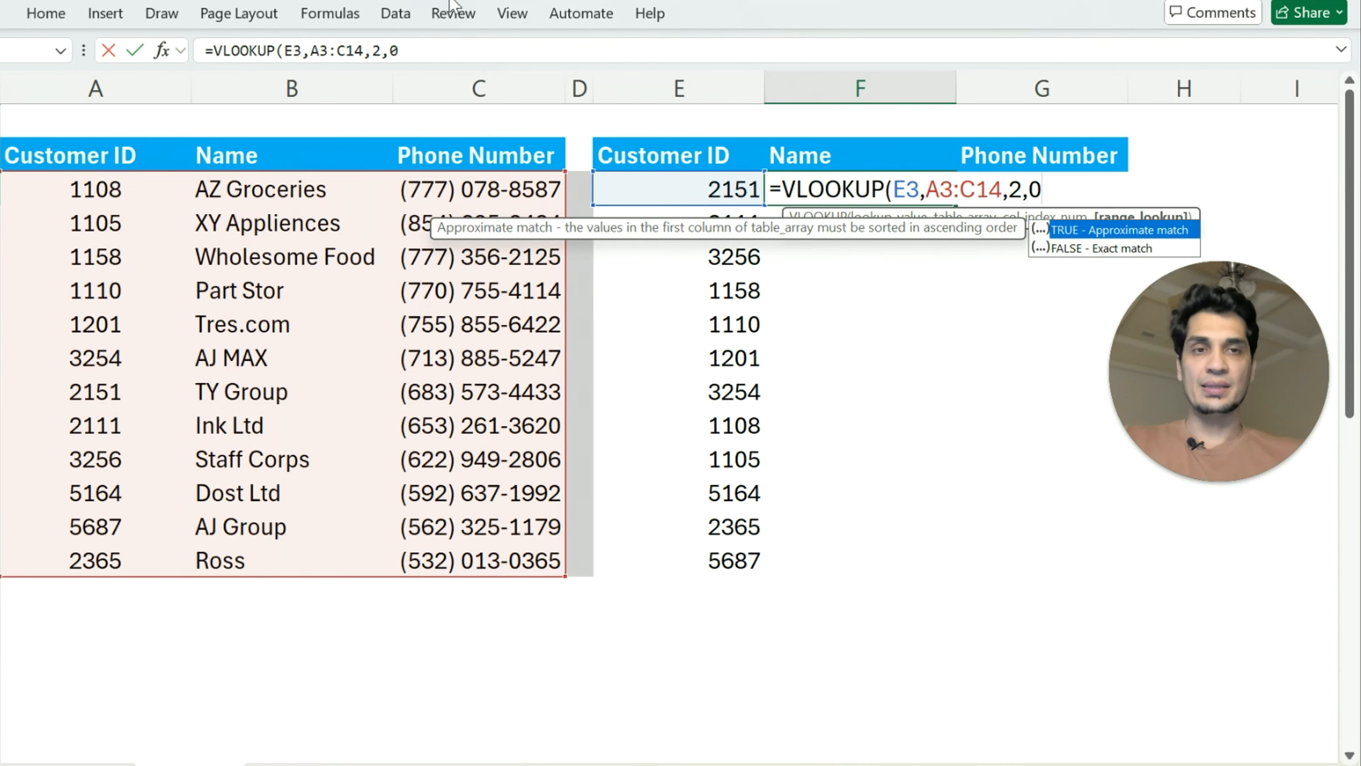
type(")")
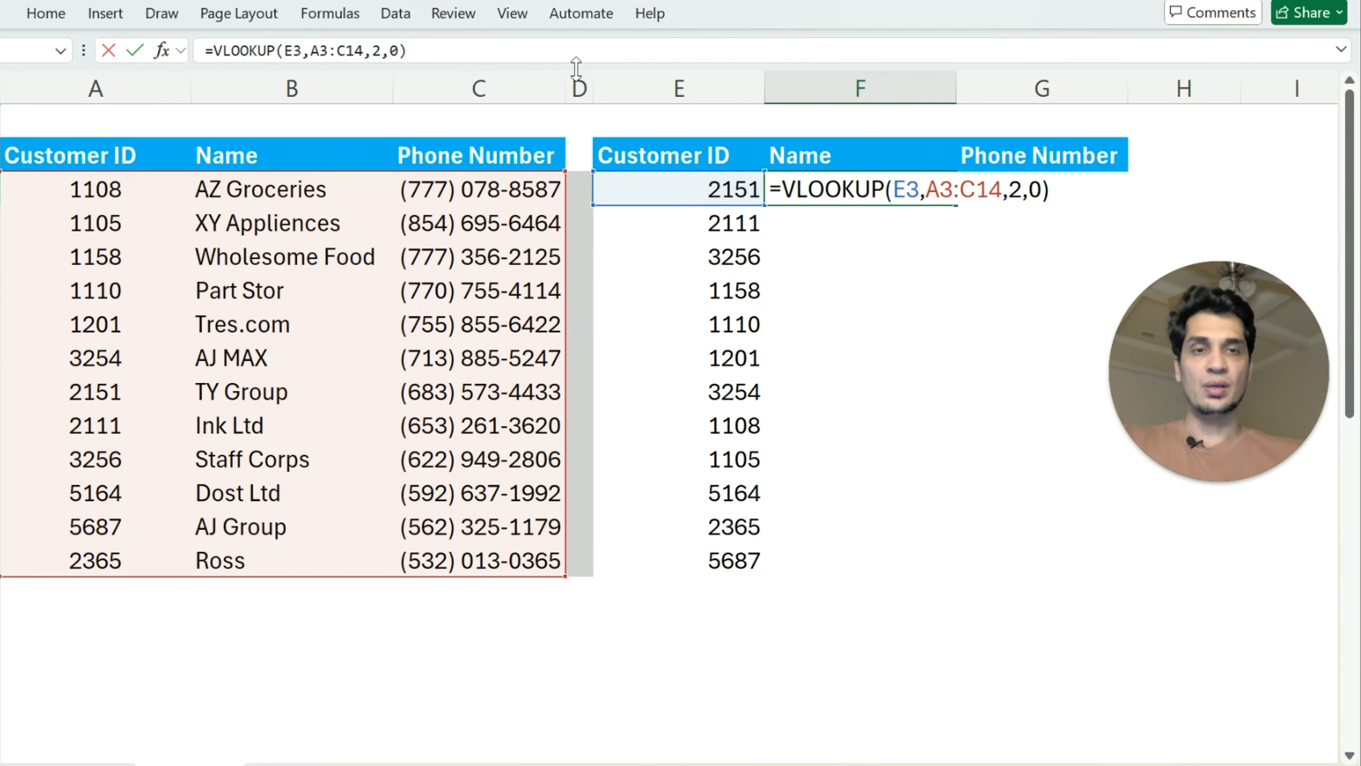
Complete the F3 formula with column index 2 and 0 for an exact match, and compare its result with the source table
key("Return")
key("Up")
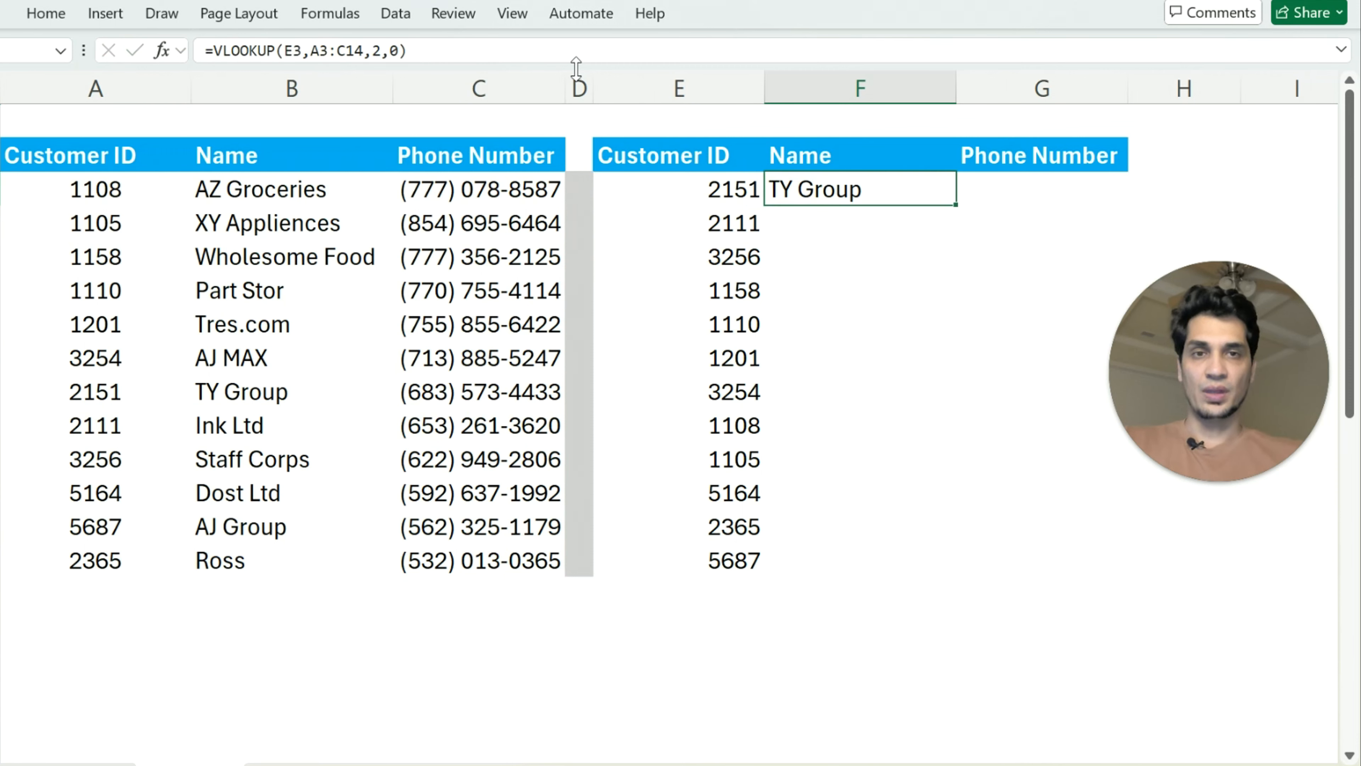
left_click_drag(729, 196, 825, 193)
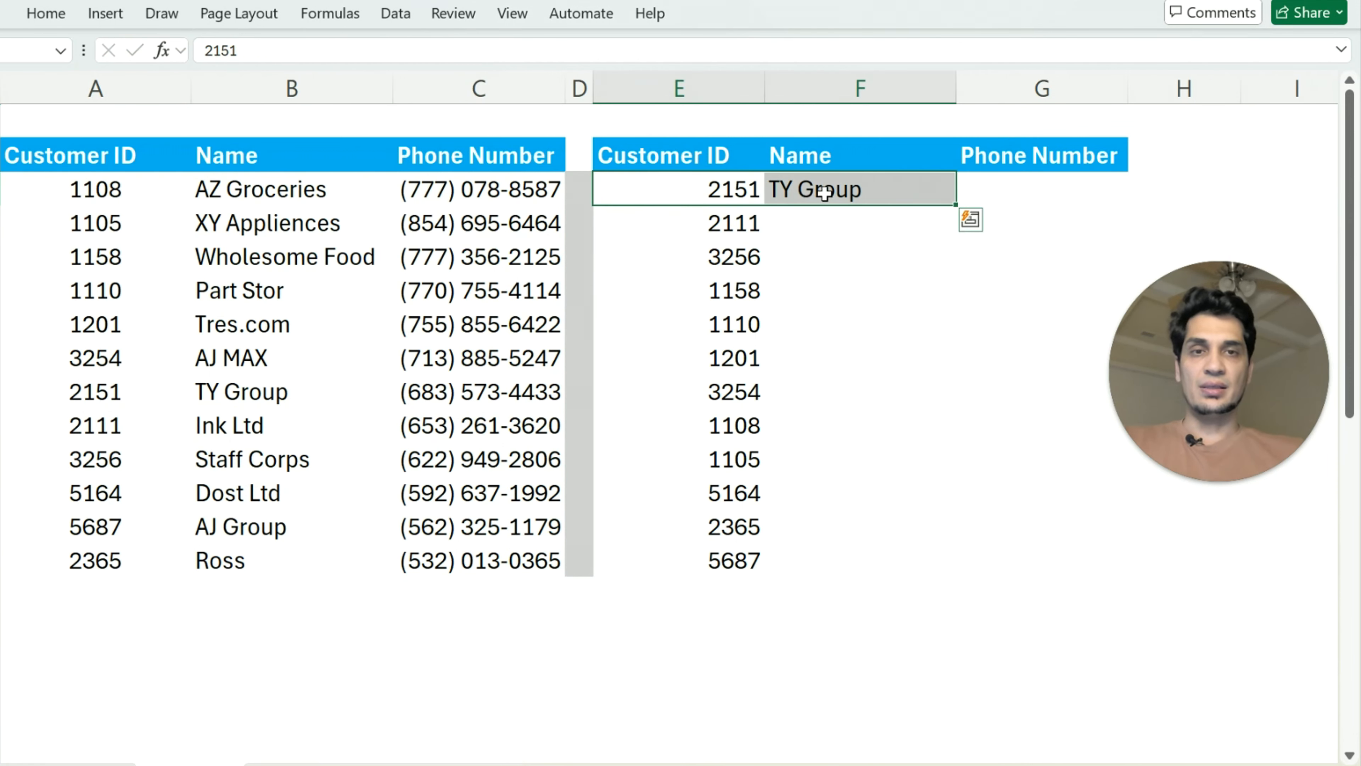
left_click_drag(173, 395, 350, 395)
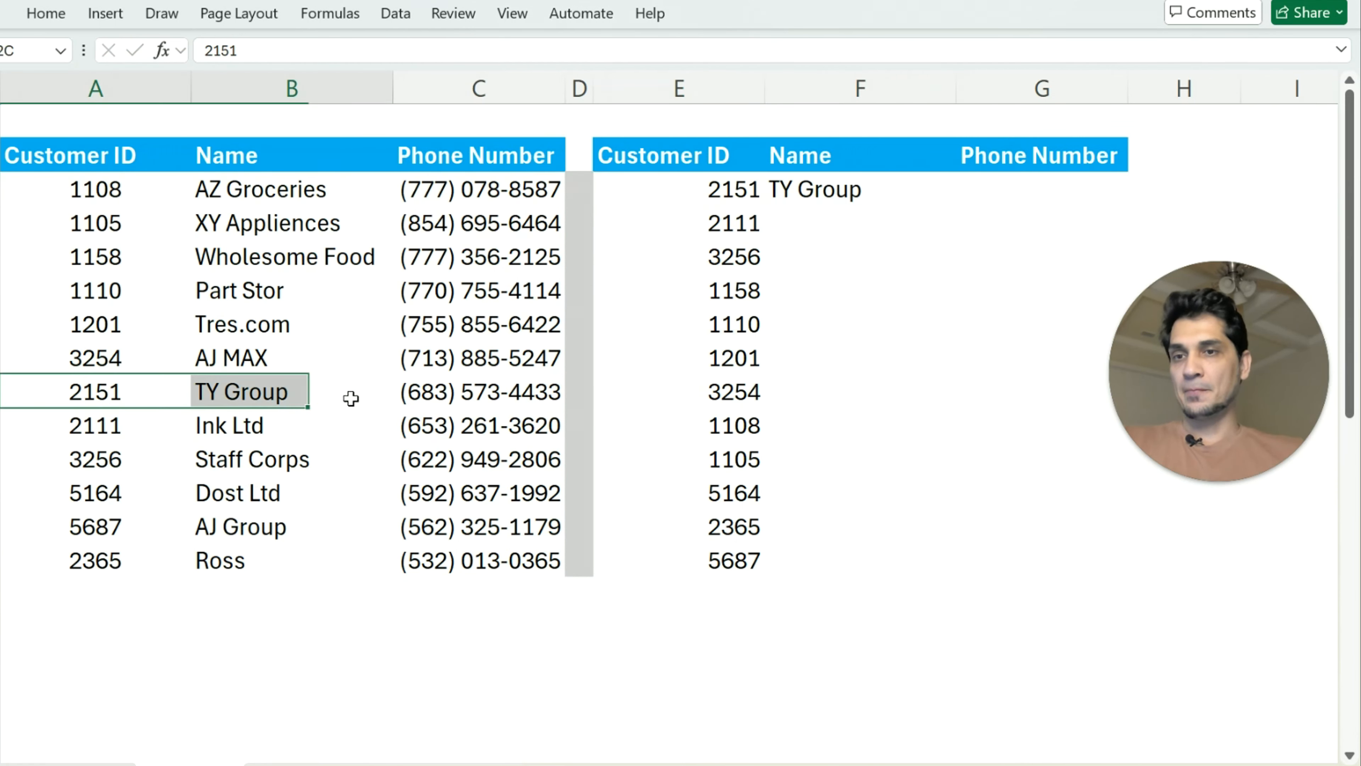
Fill the VLOOKUP formula from F3 down through F14
left_click(874, 221)
left_click(889, 195)
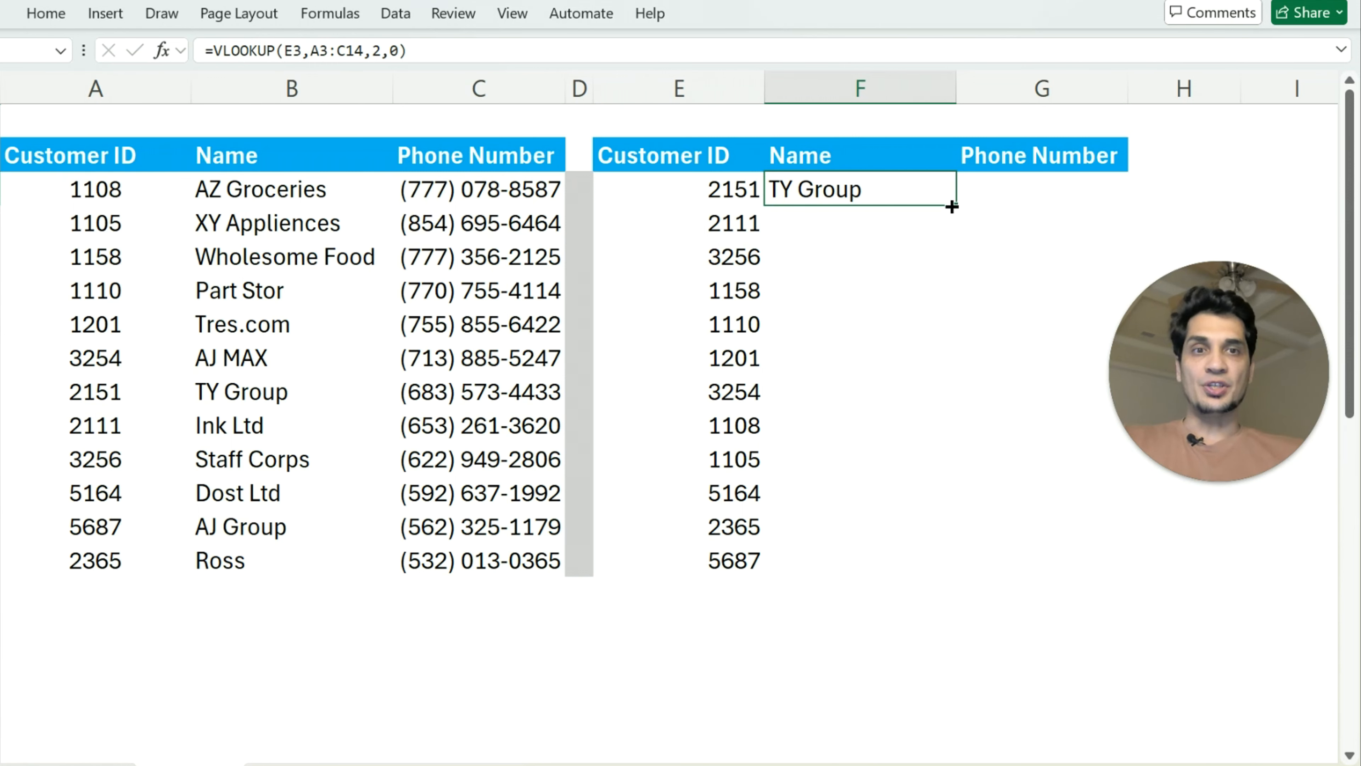
left_click_drag(953, 206, 945, 567)
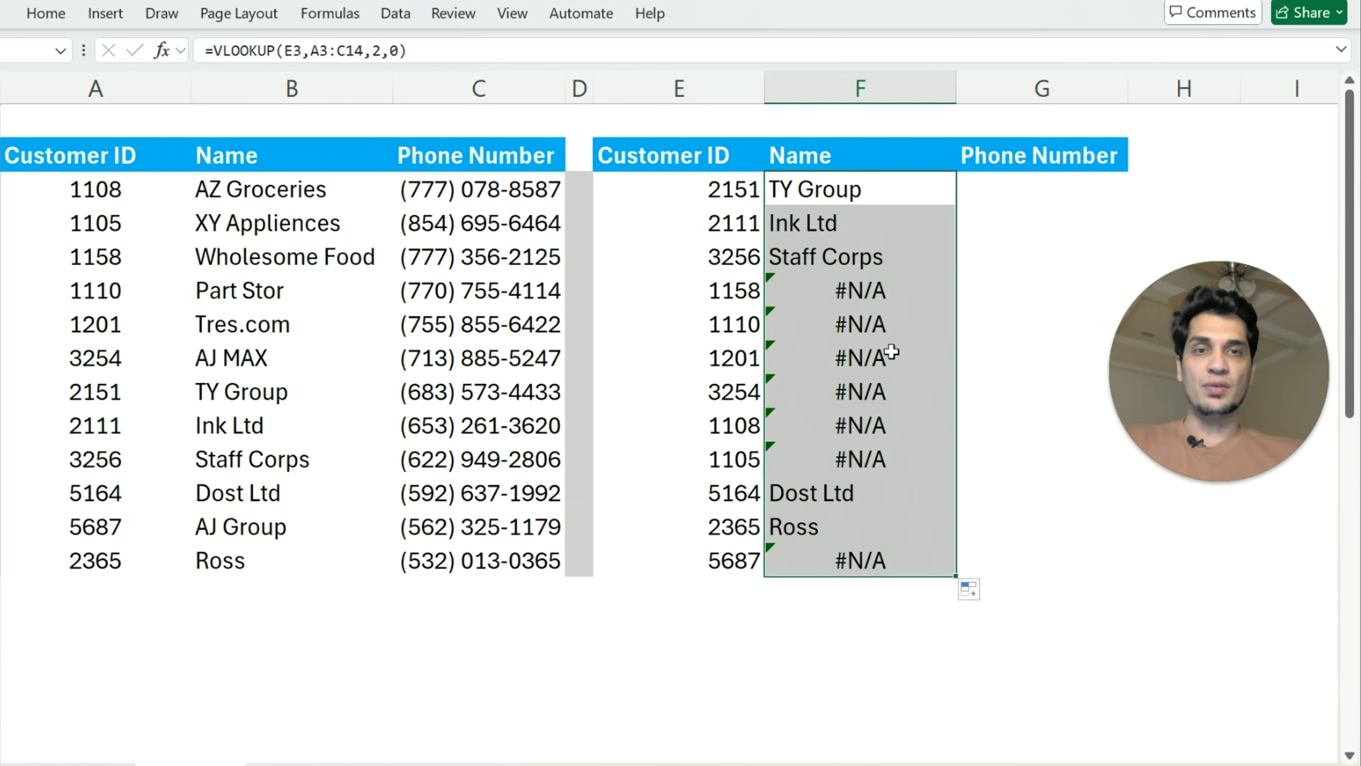
Examine the error cells in the Name column and the table array references in the F4, F6 and F9 formulas
left_click_drag(910, 296, 929, 458)
left_click(892, 560, "ctrl")
left_click(879, 590)
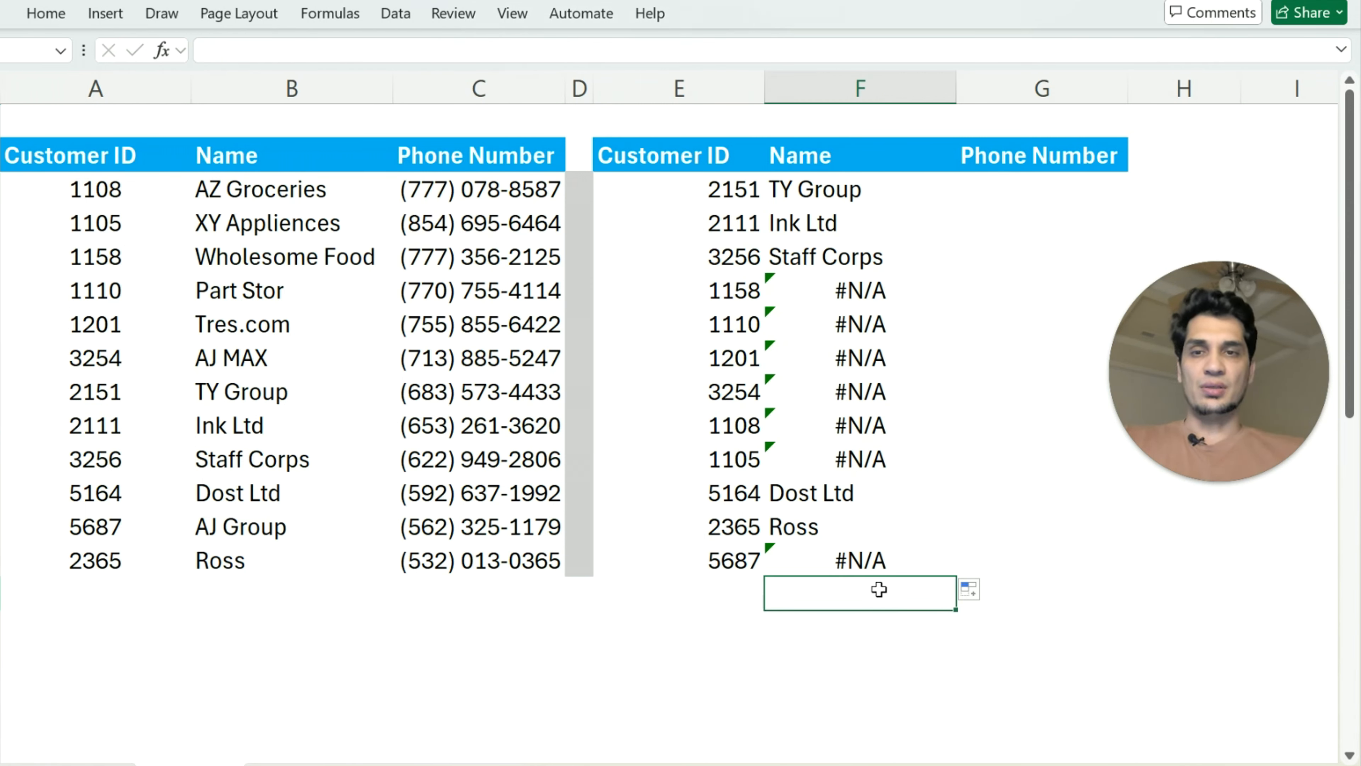
left_click(814, 217)
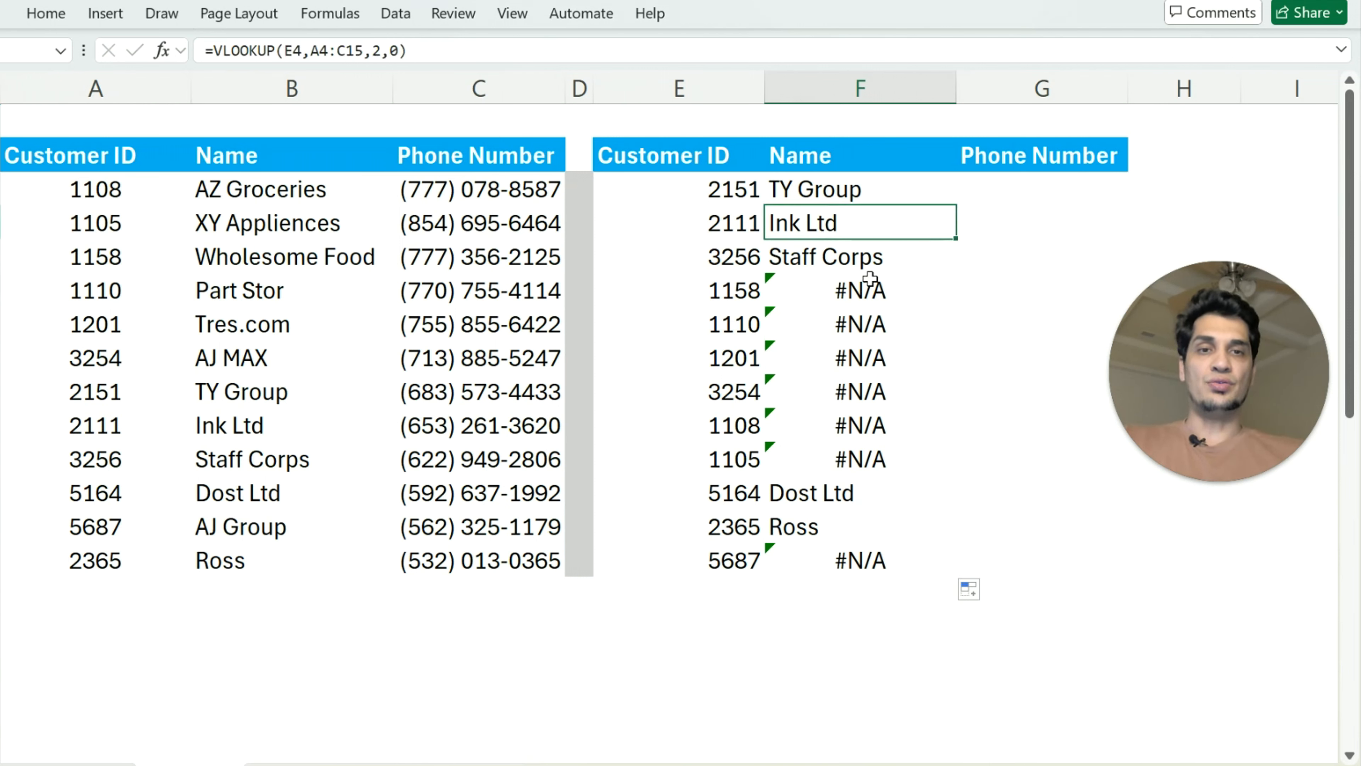
left_click(814, 284)
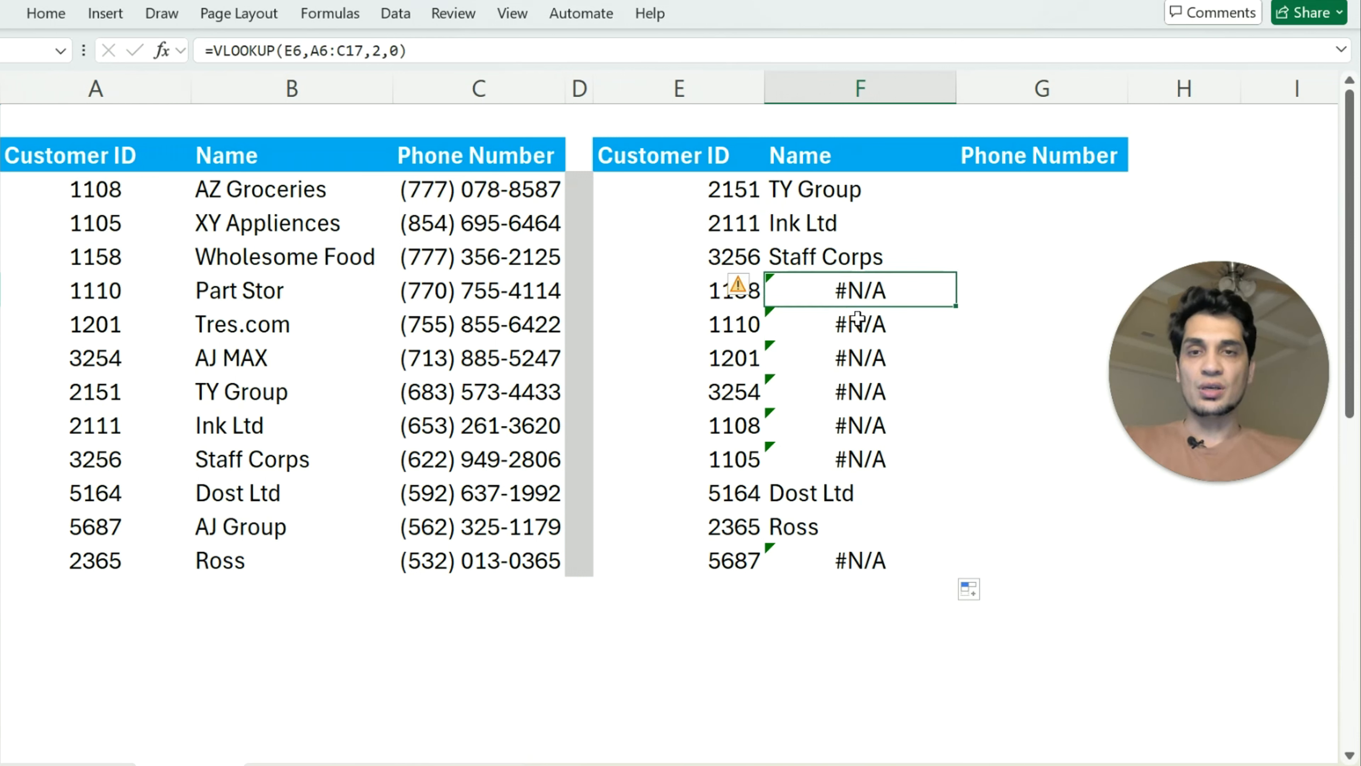
left_click(428, 49)
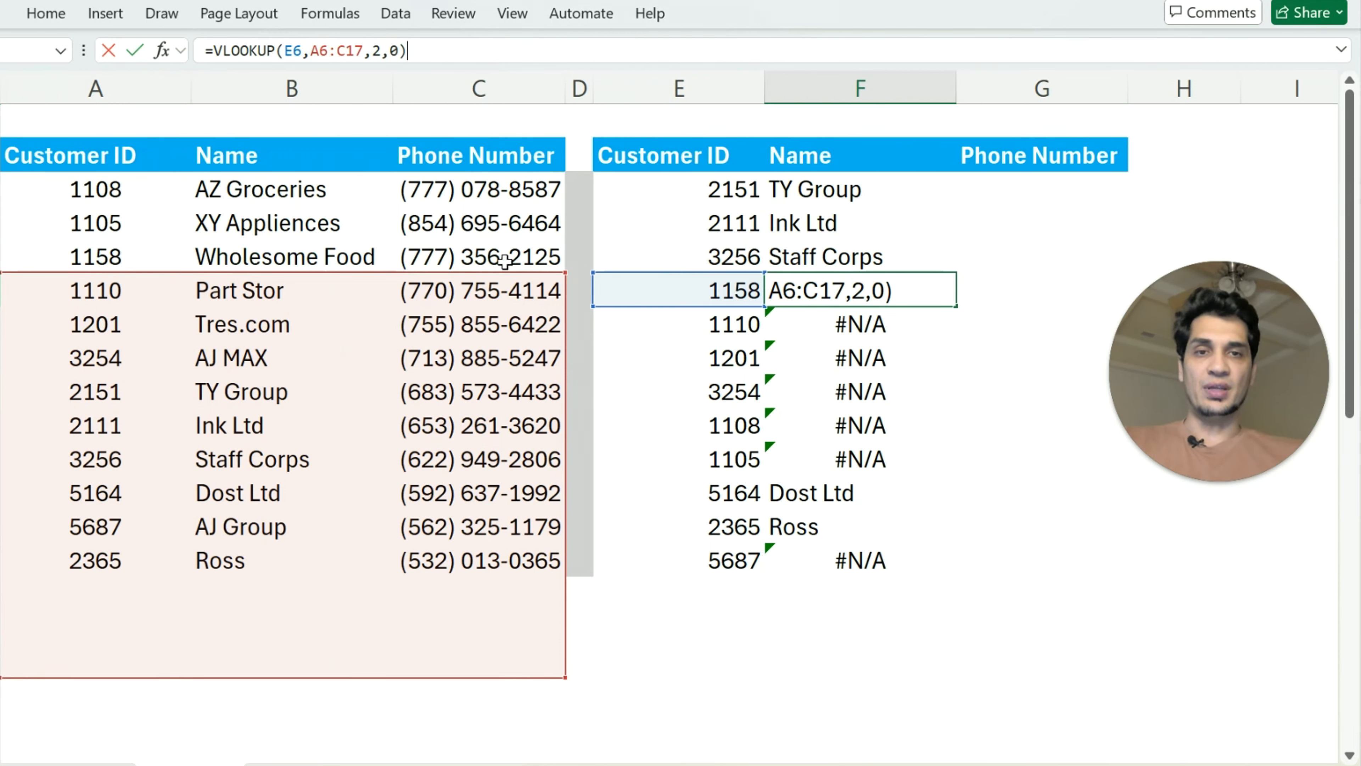
left_click(731, 389)
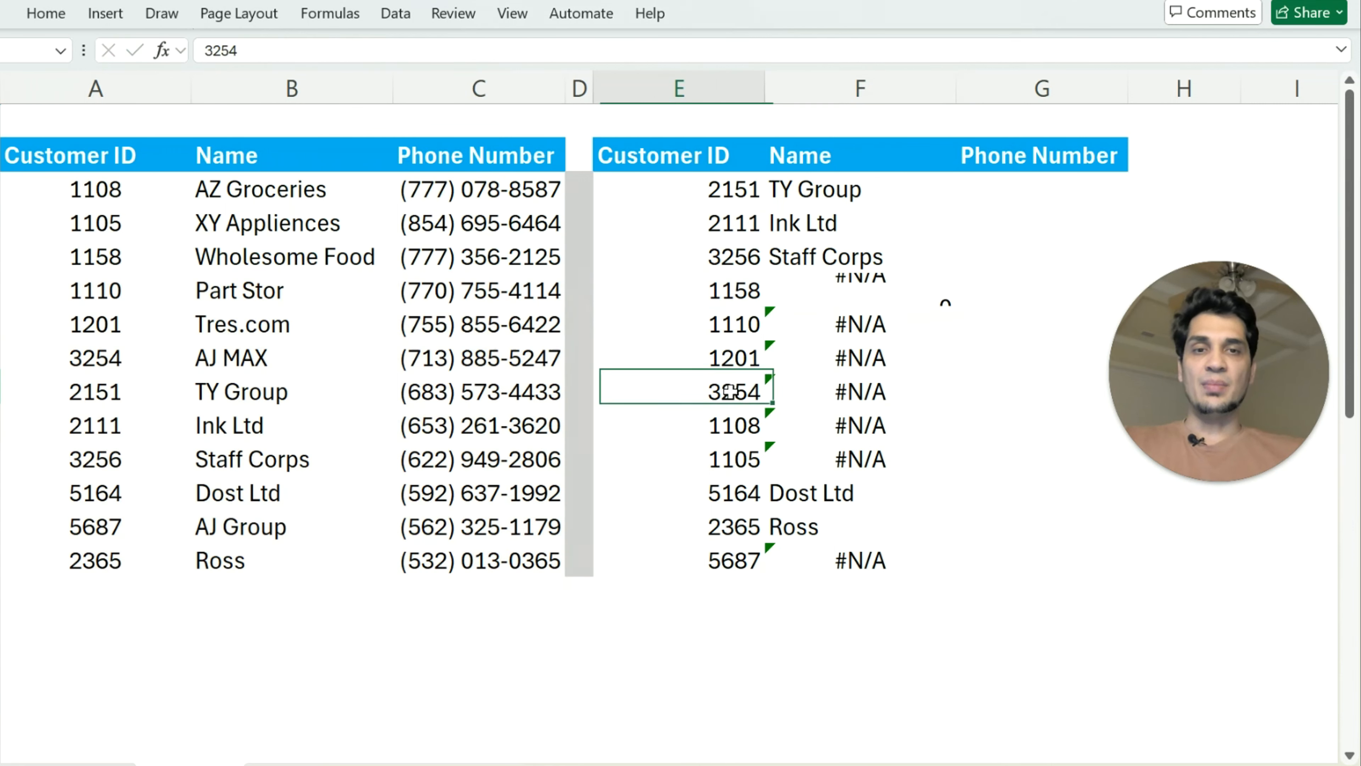
left_click(851, 396)
left_click(474, 52)
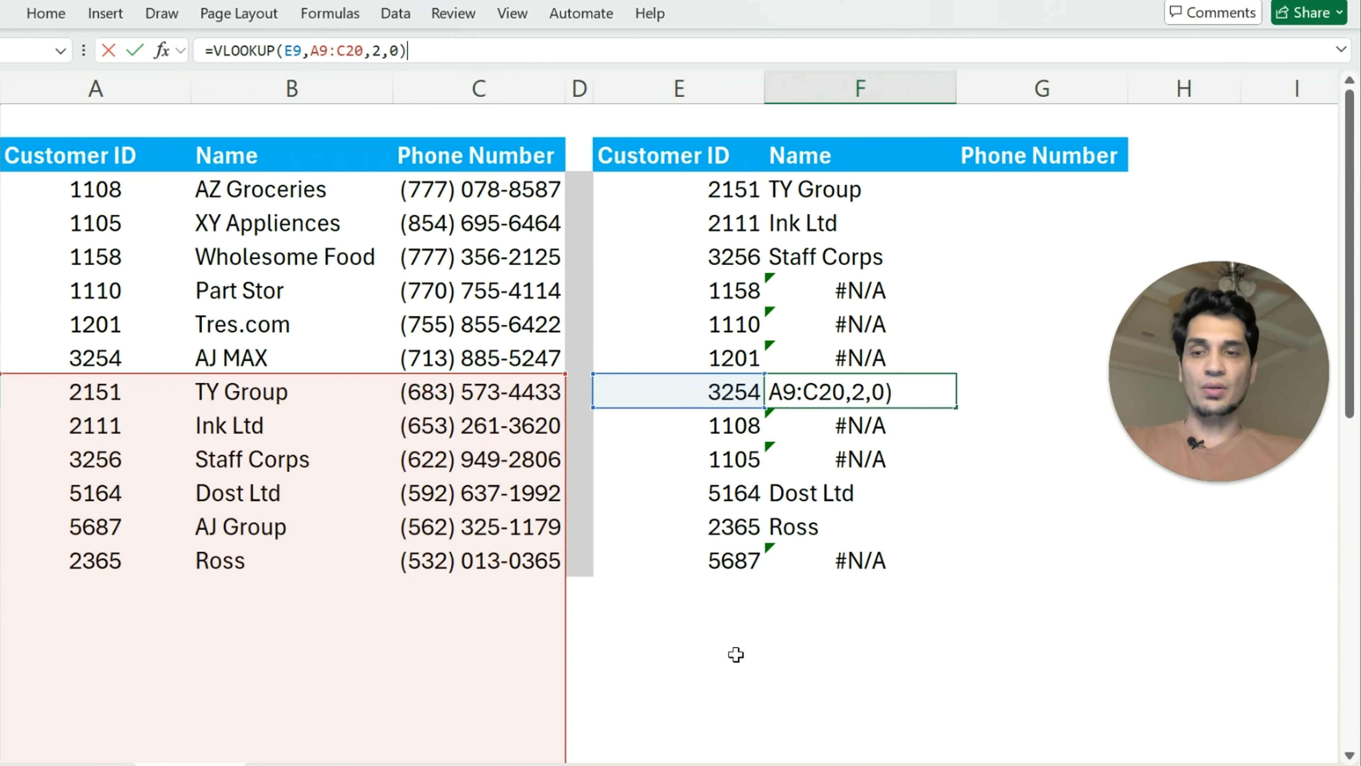
left_click(779, 647)
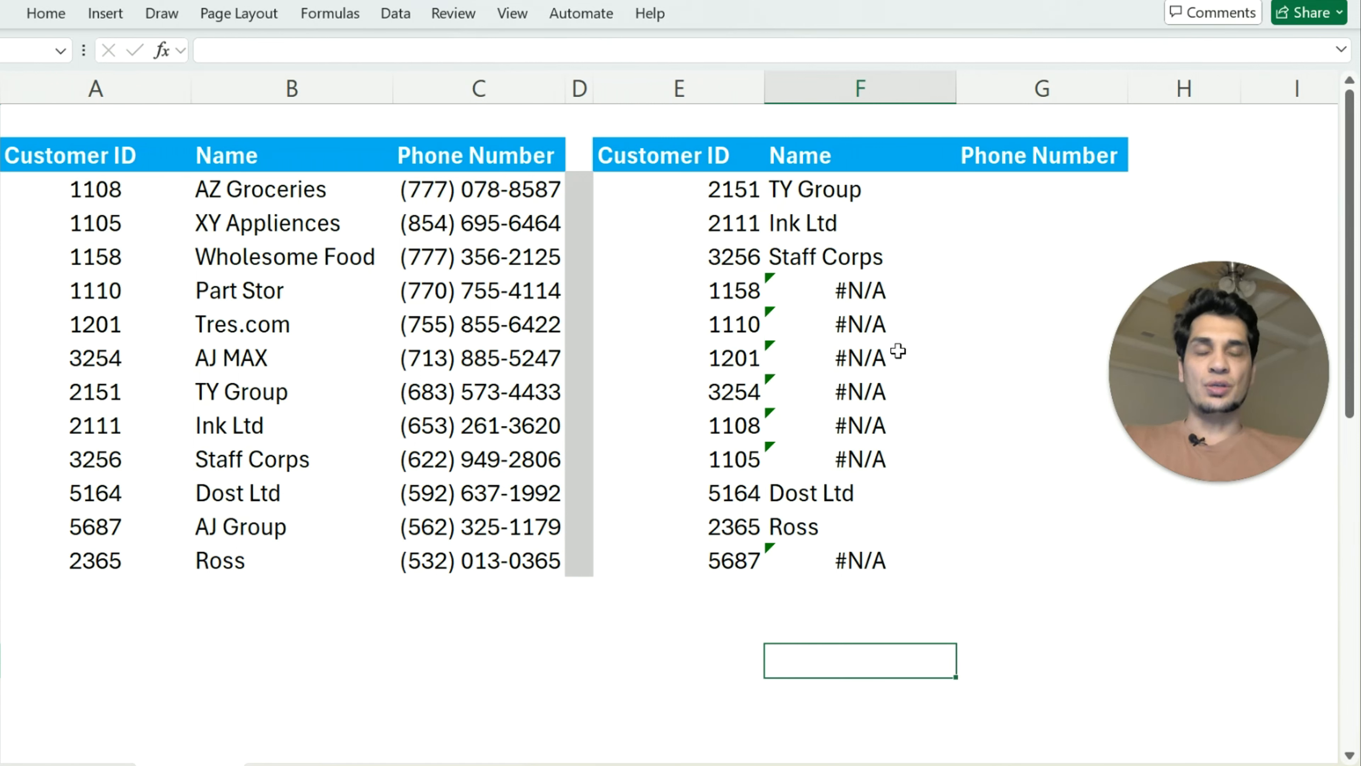
Lock the table array in the F3 VLOOKUP formula as the absolute reference $A$3:$C$14
left_click(825, 194)
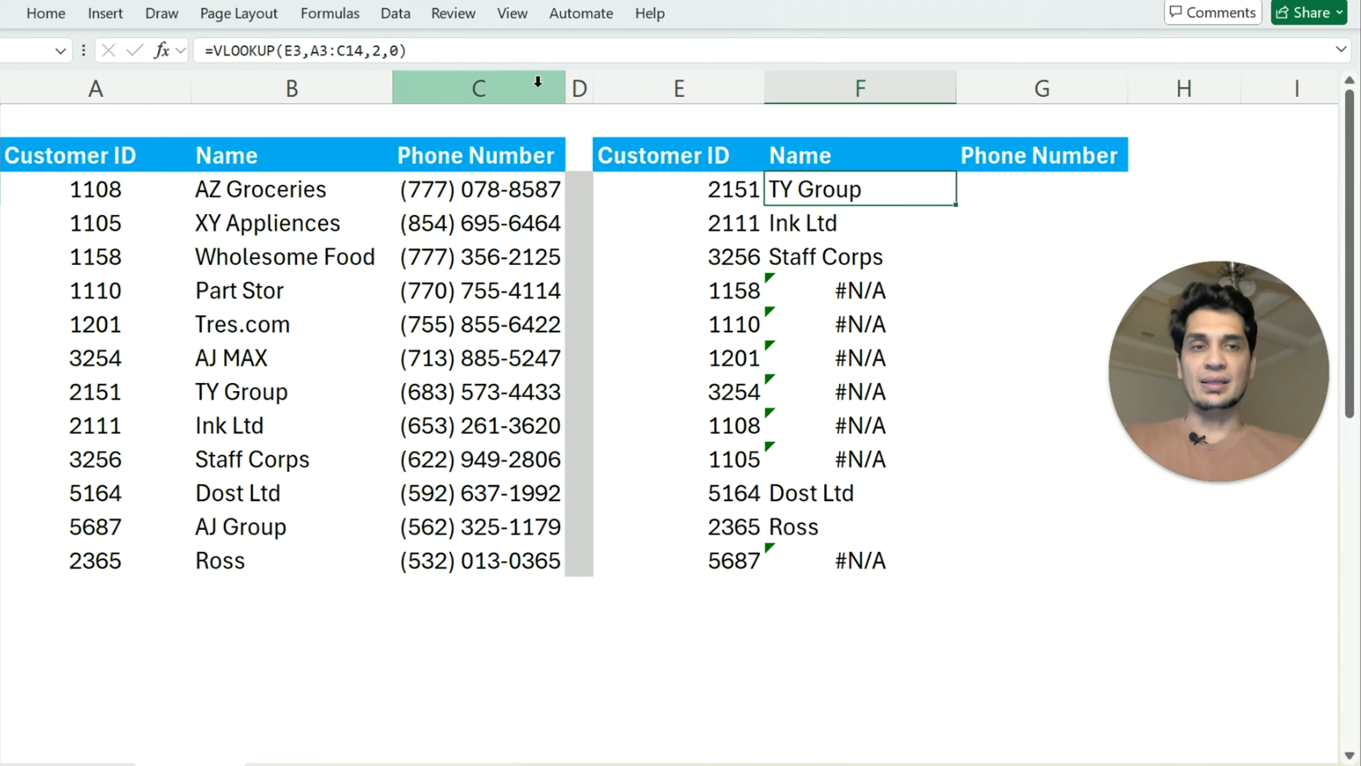
left_click(335, 50)
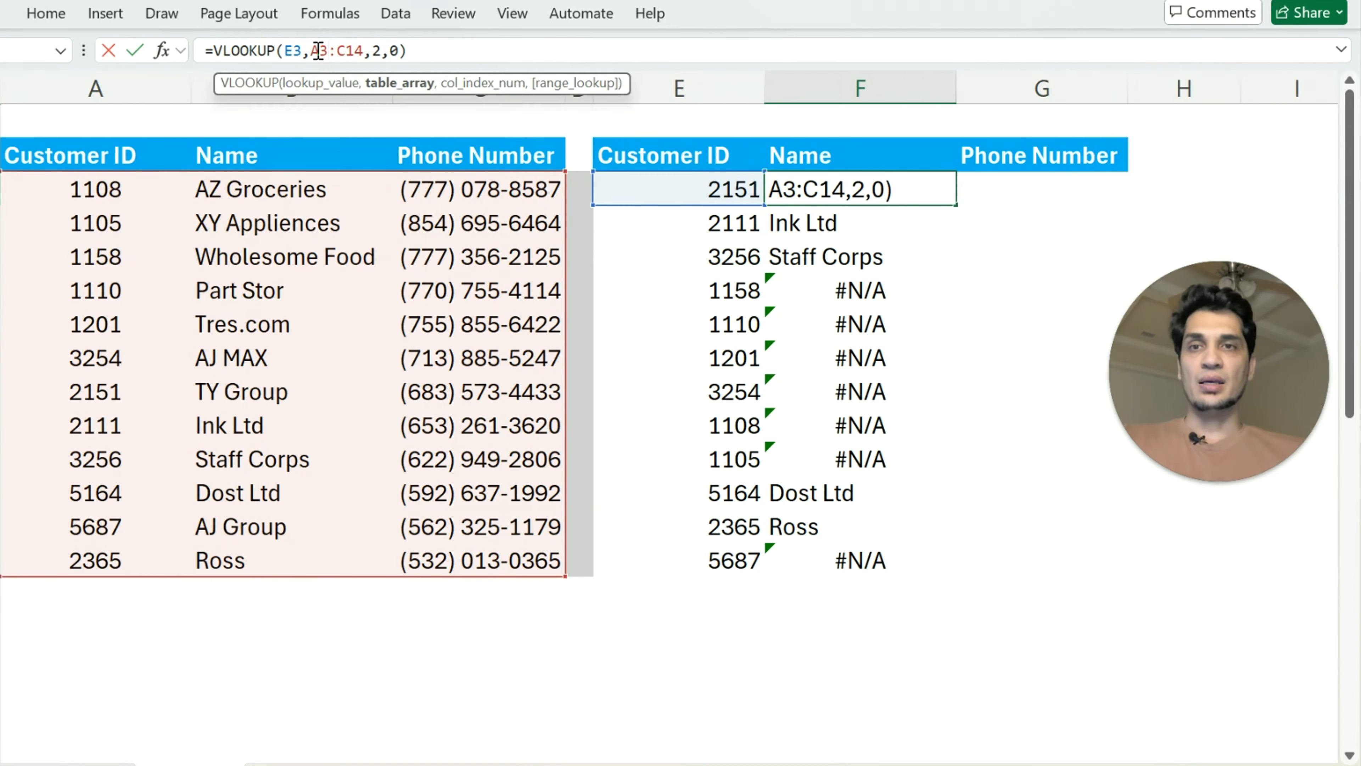
left_click_drag(311, 50, 364, 51)
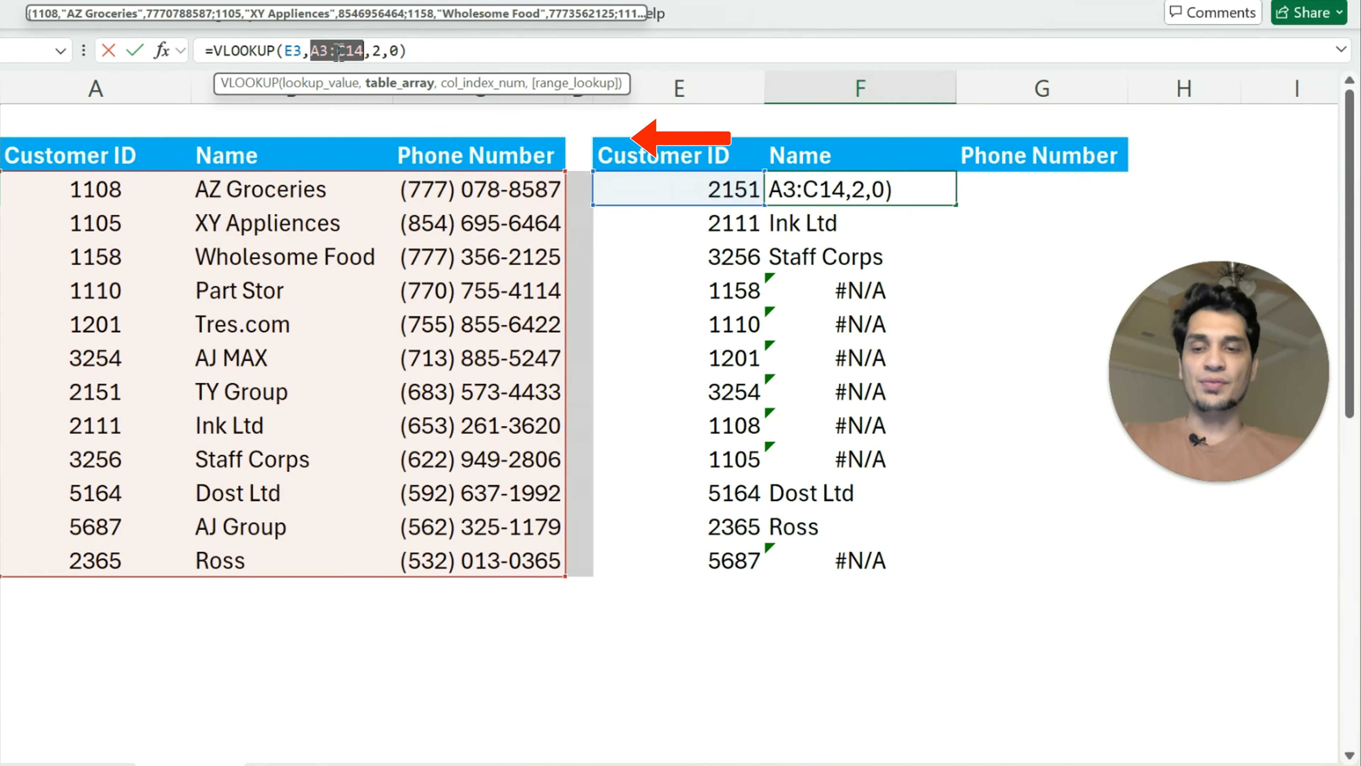
key("F4")
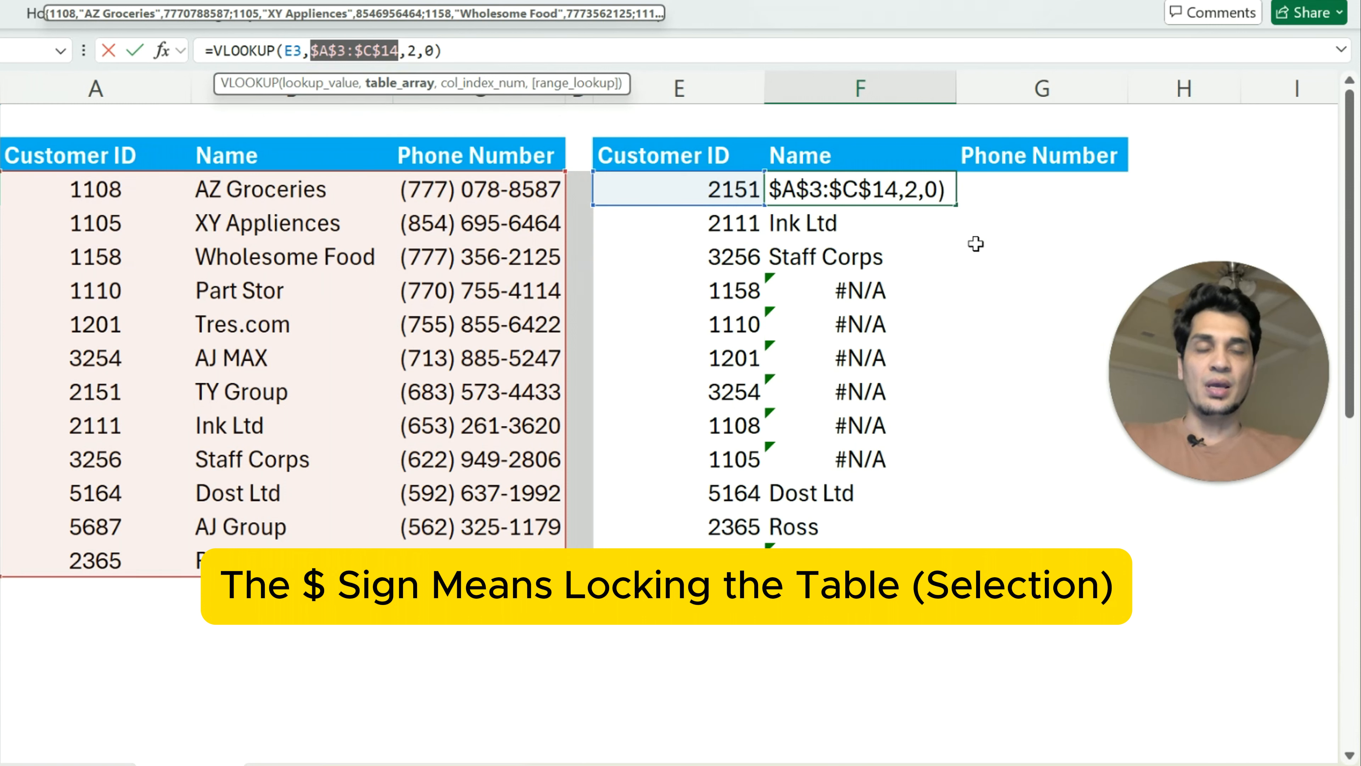
key("Return")
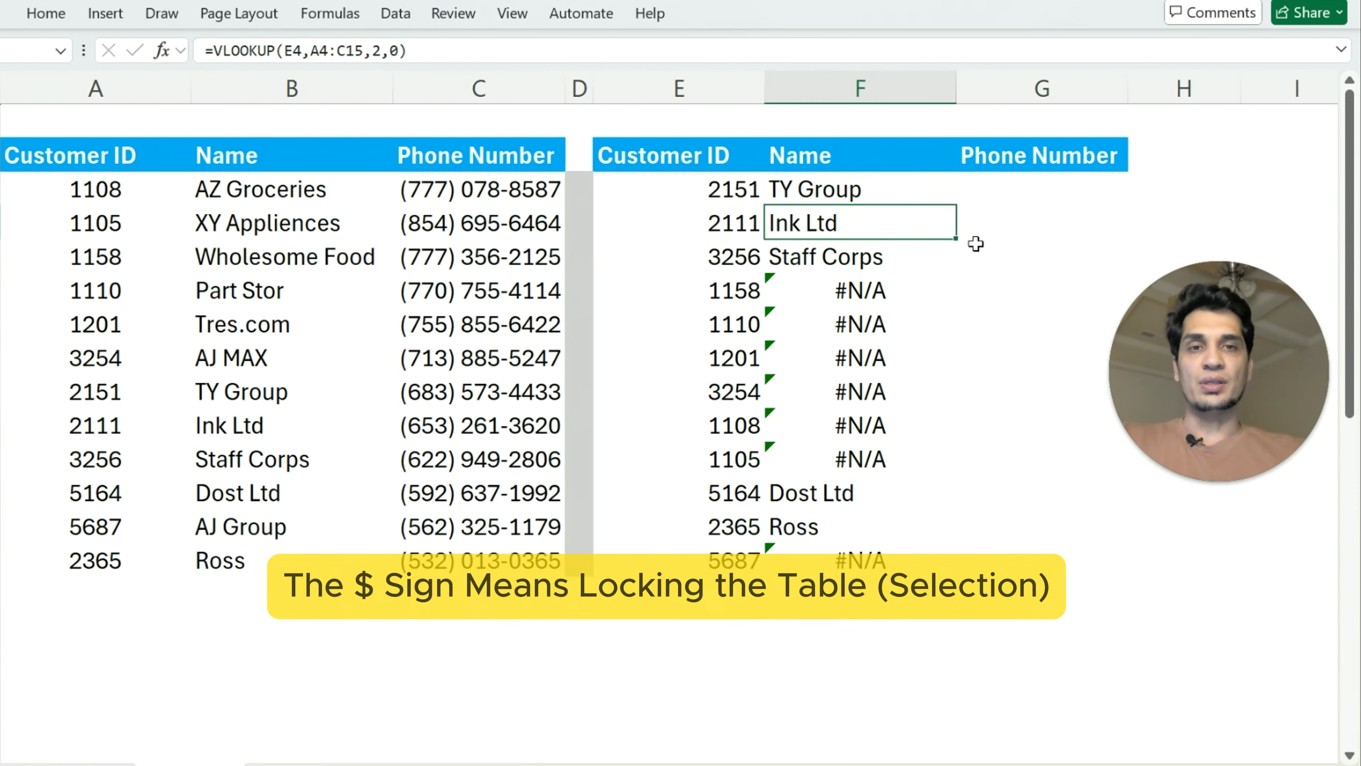
Refill the corrected VLOOKUP formula from F3 down through F14 and check the returned names against their customer IDs
left_click(920, 198)
left_click_drag(958, 206, 966, 586)
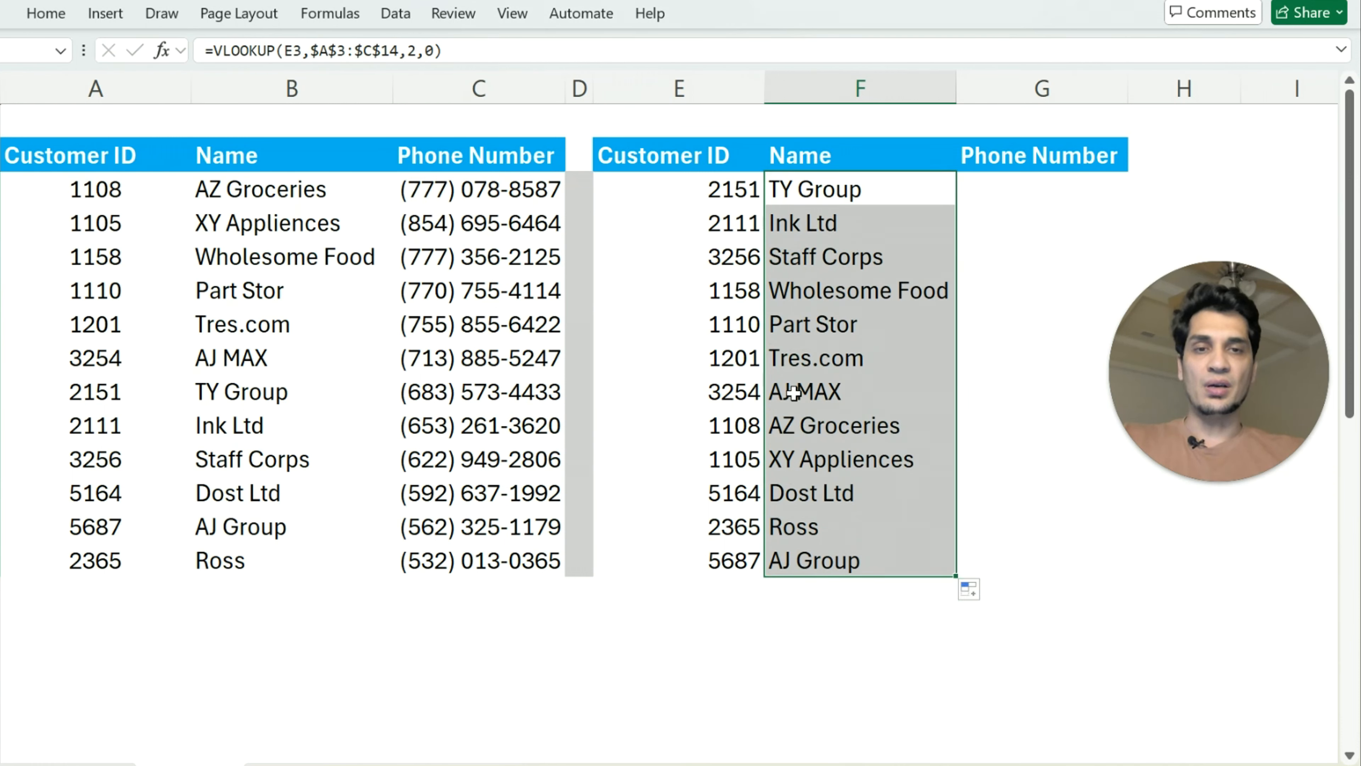
left_click_drag(723, 391, 828, 441)
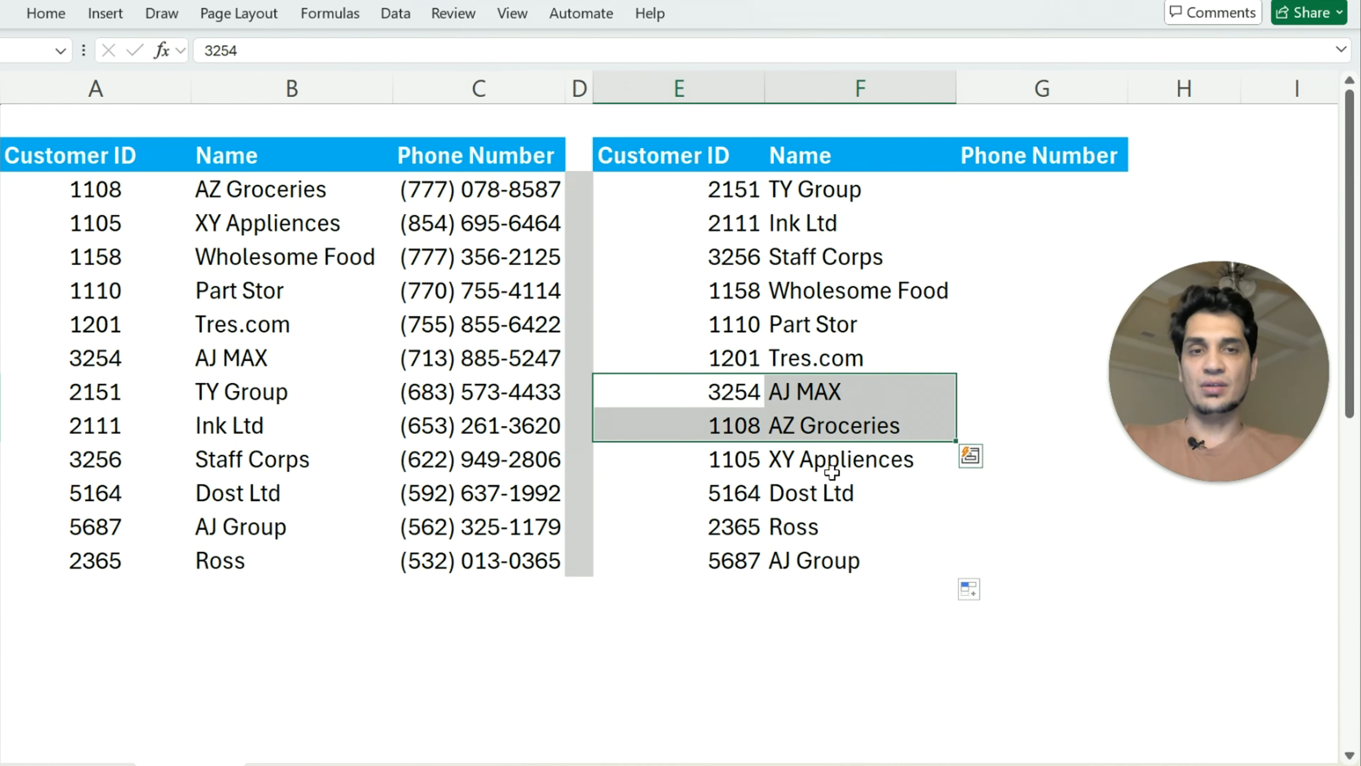
Copy the VLOOKUP formula from F3 into G3, the first cell of the Phone Number column
left_click(838, 188)
left_click(1040, 202)
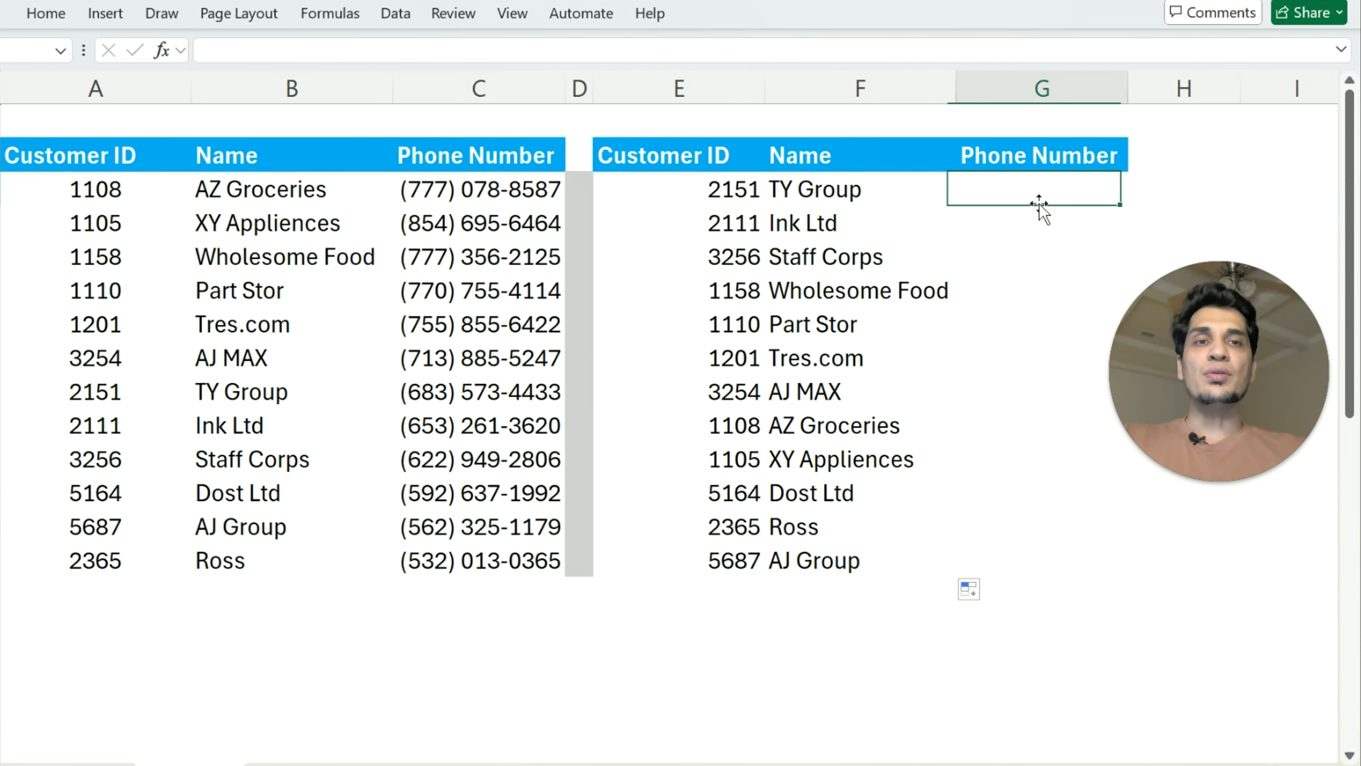
left_click_drag(1042, 190, 1067, 555)
left_click(851, 191)
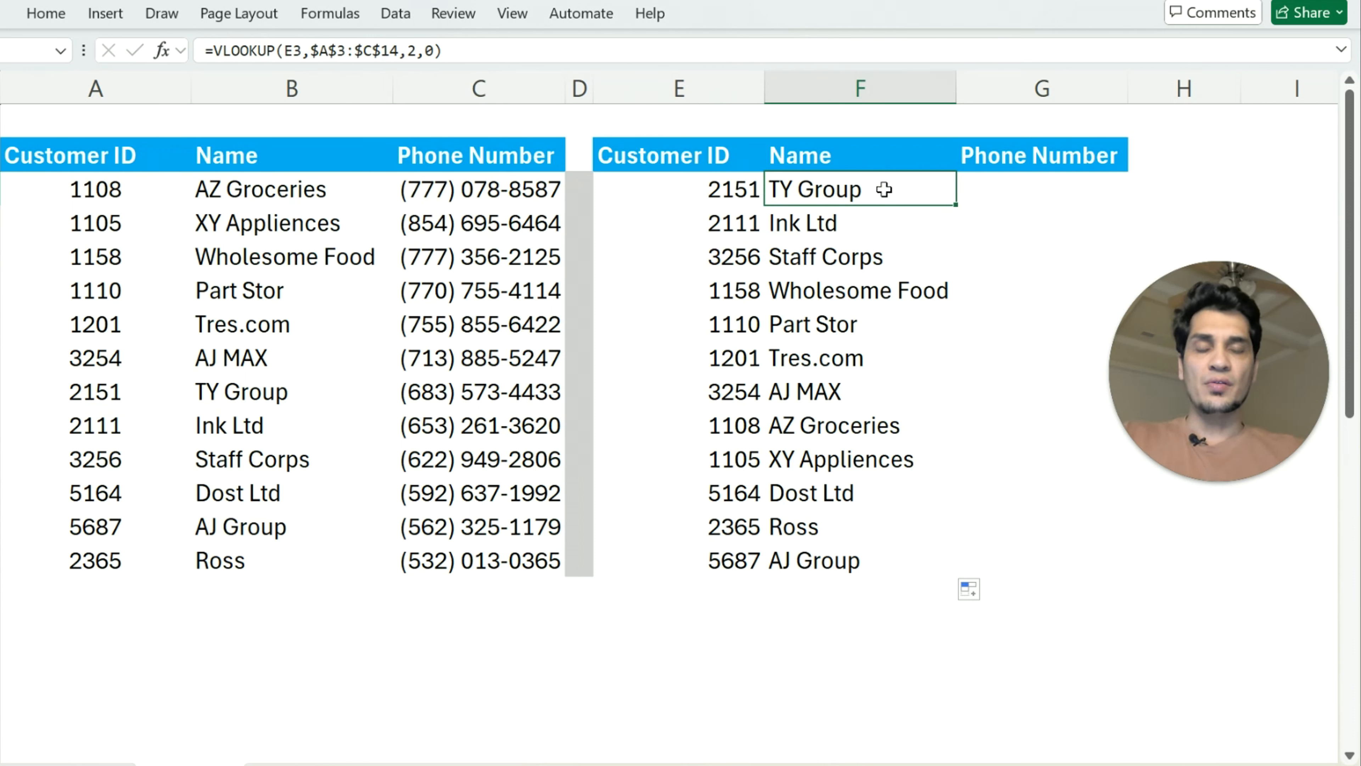
key("ctrl+c")
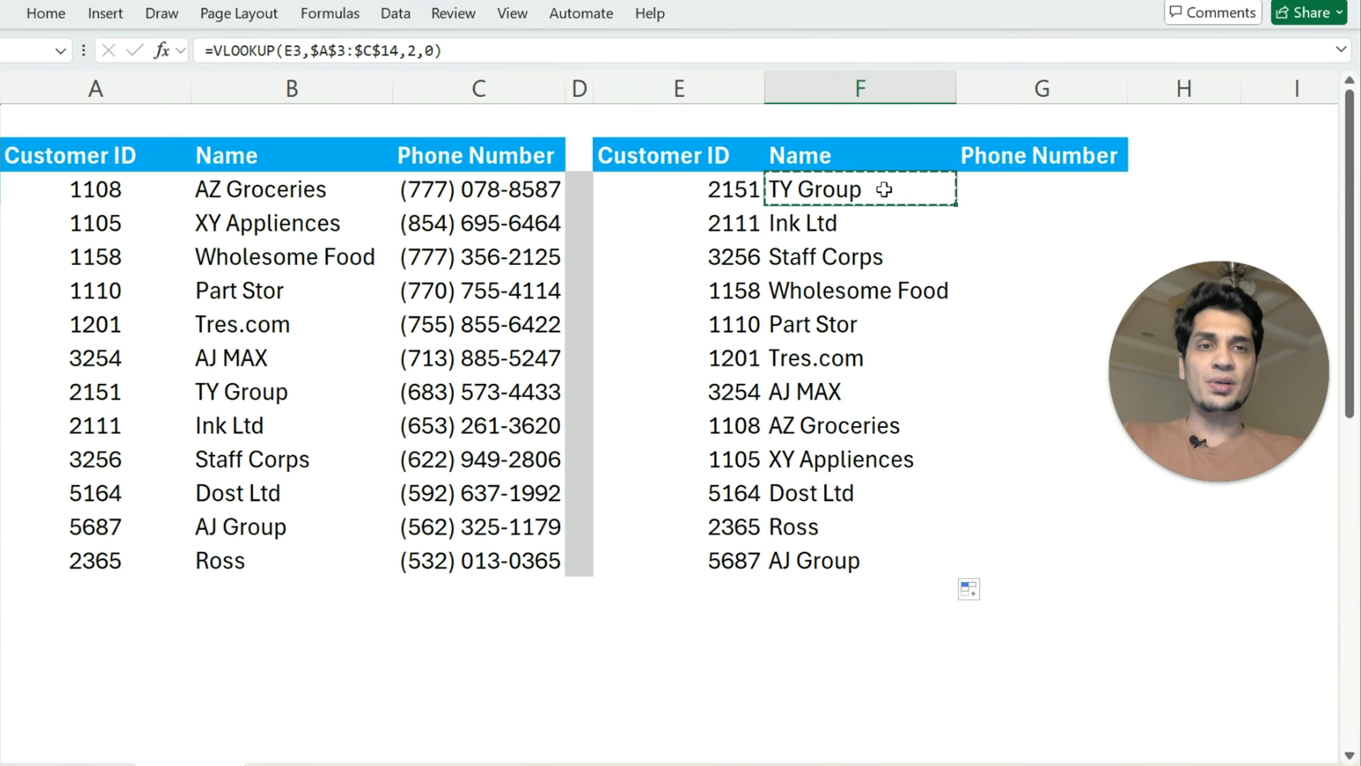
left_click(1016, 188)
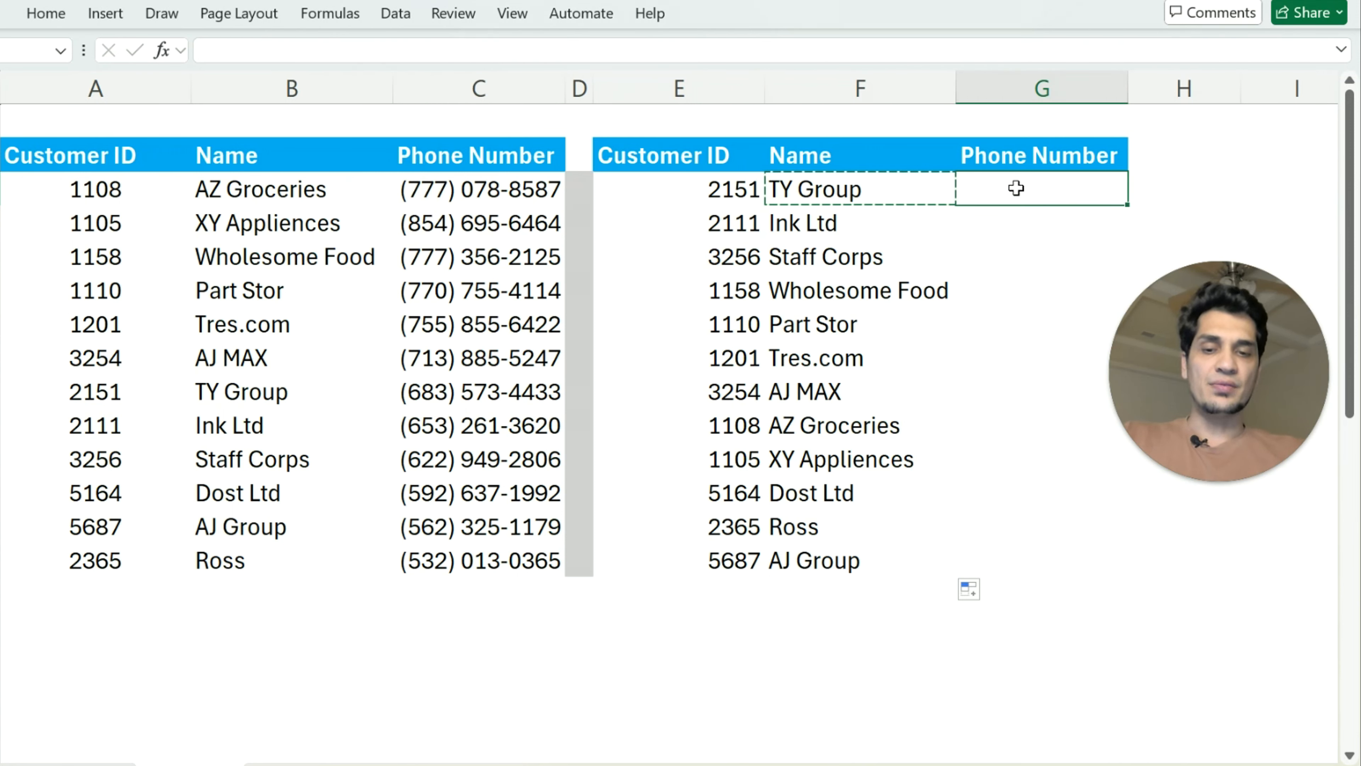
key("ctrl+v")
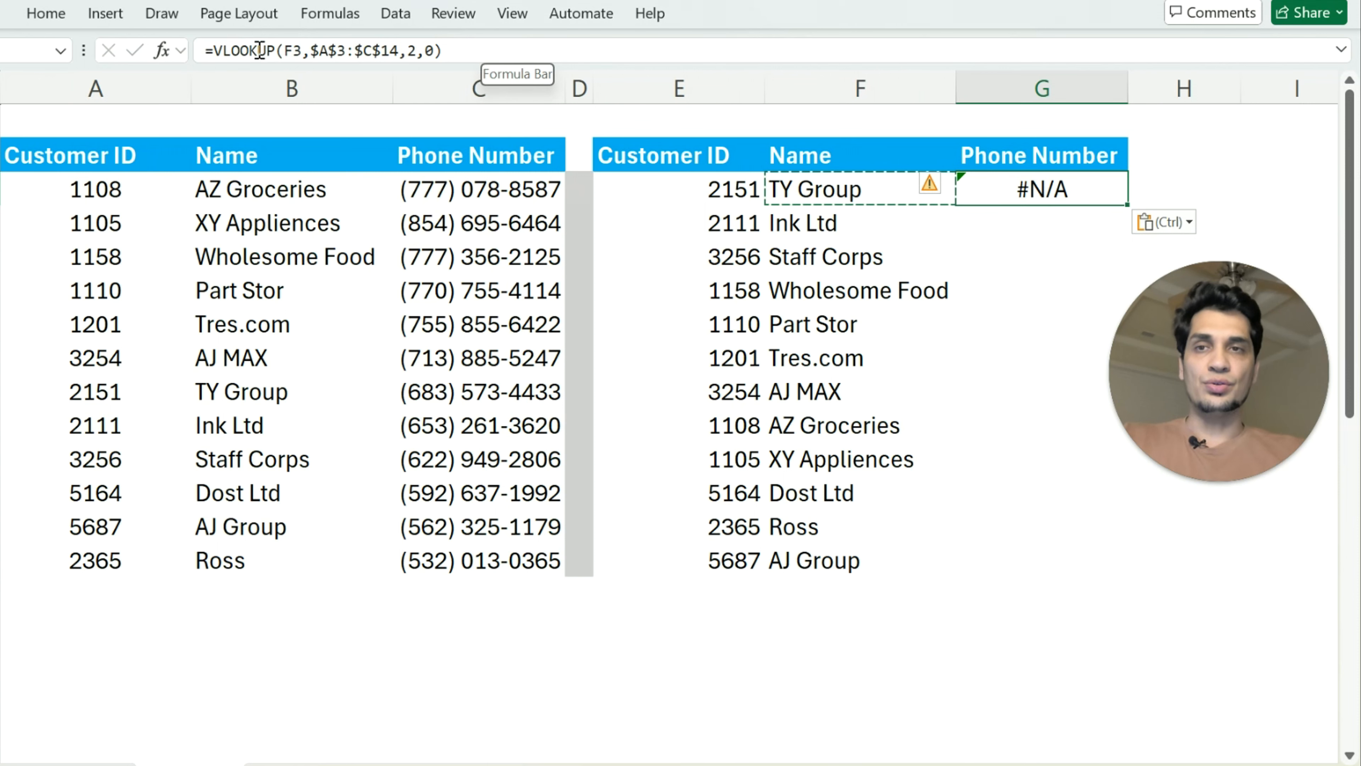
Change the lookup value in the G3 formula to the customer ID in E3
triple_click(483, 51)
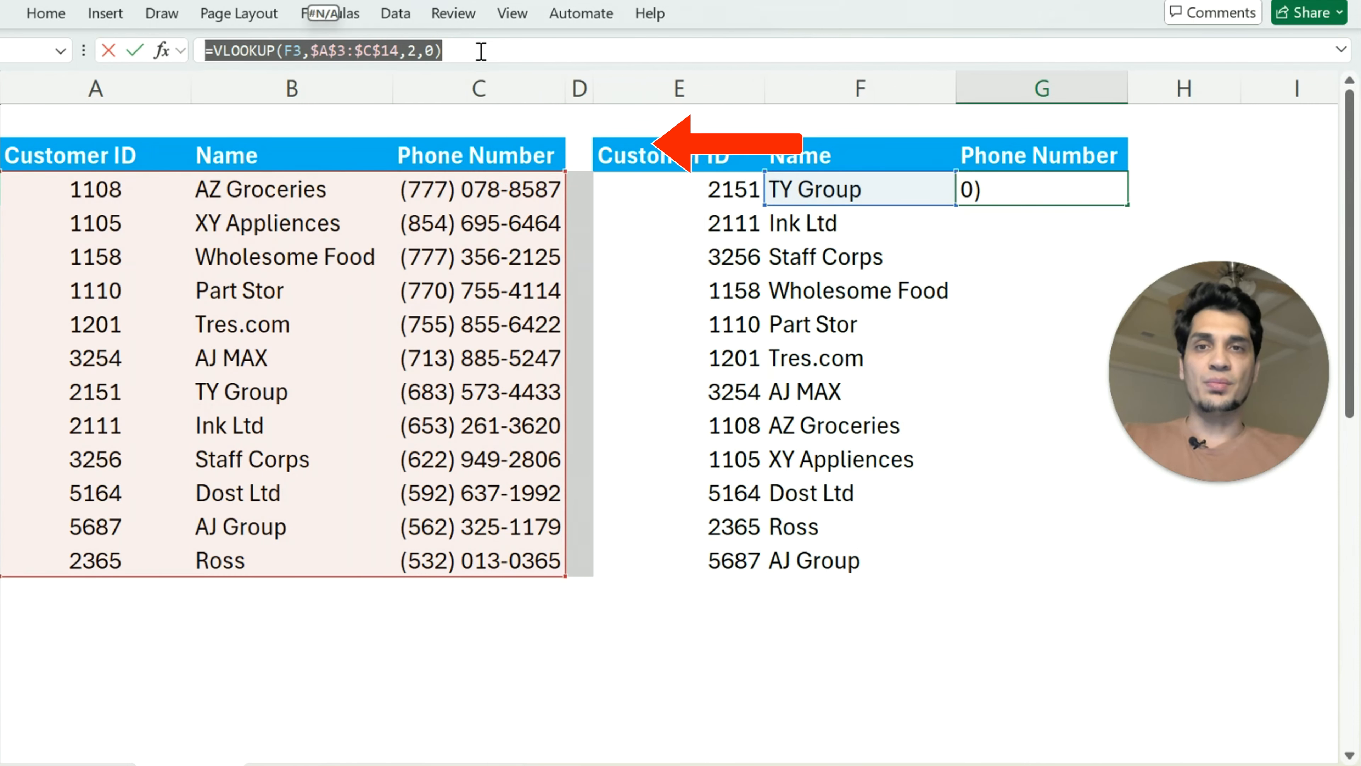
left_click(495, 51)
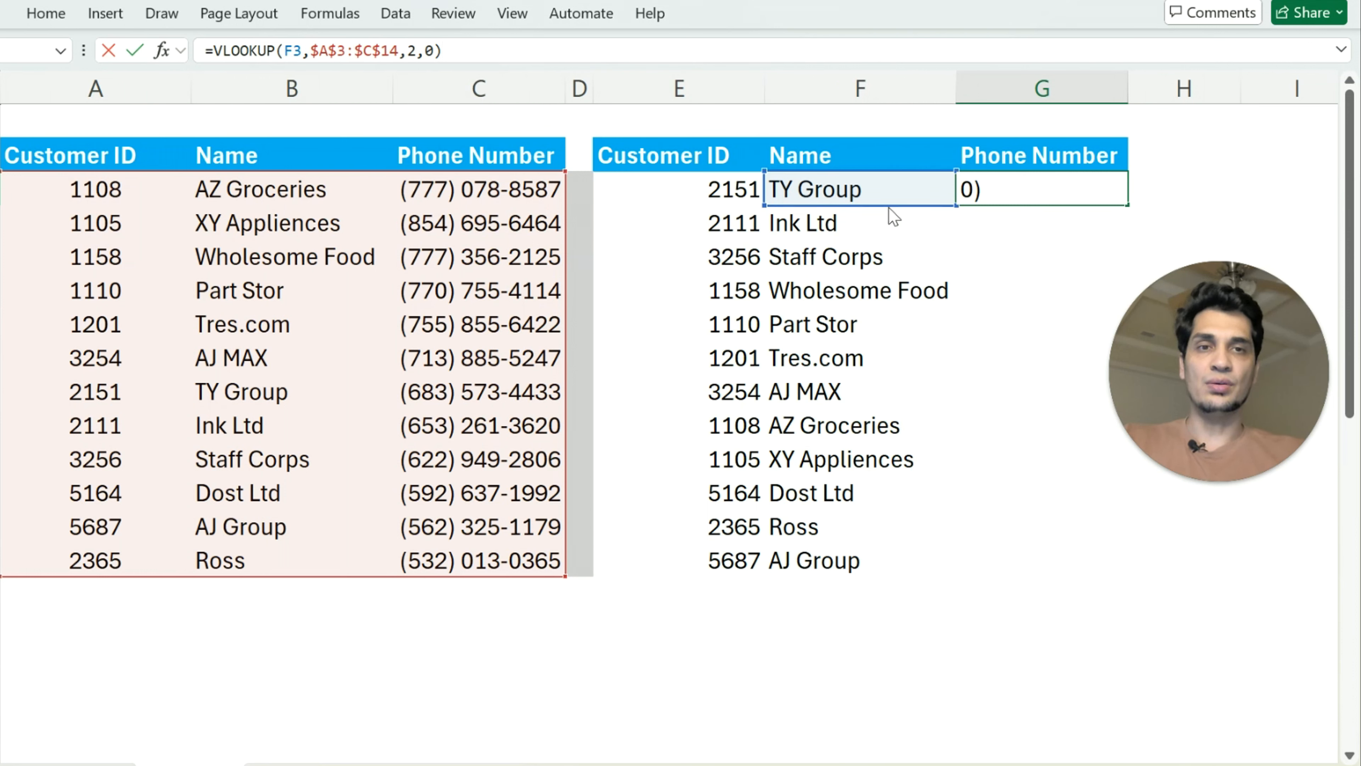
left_click_drag(888, 208, 729, 196)
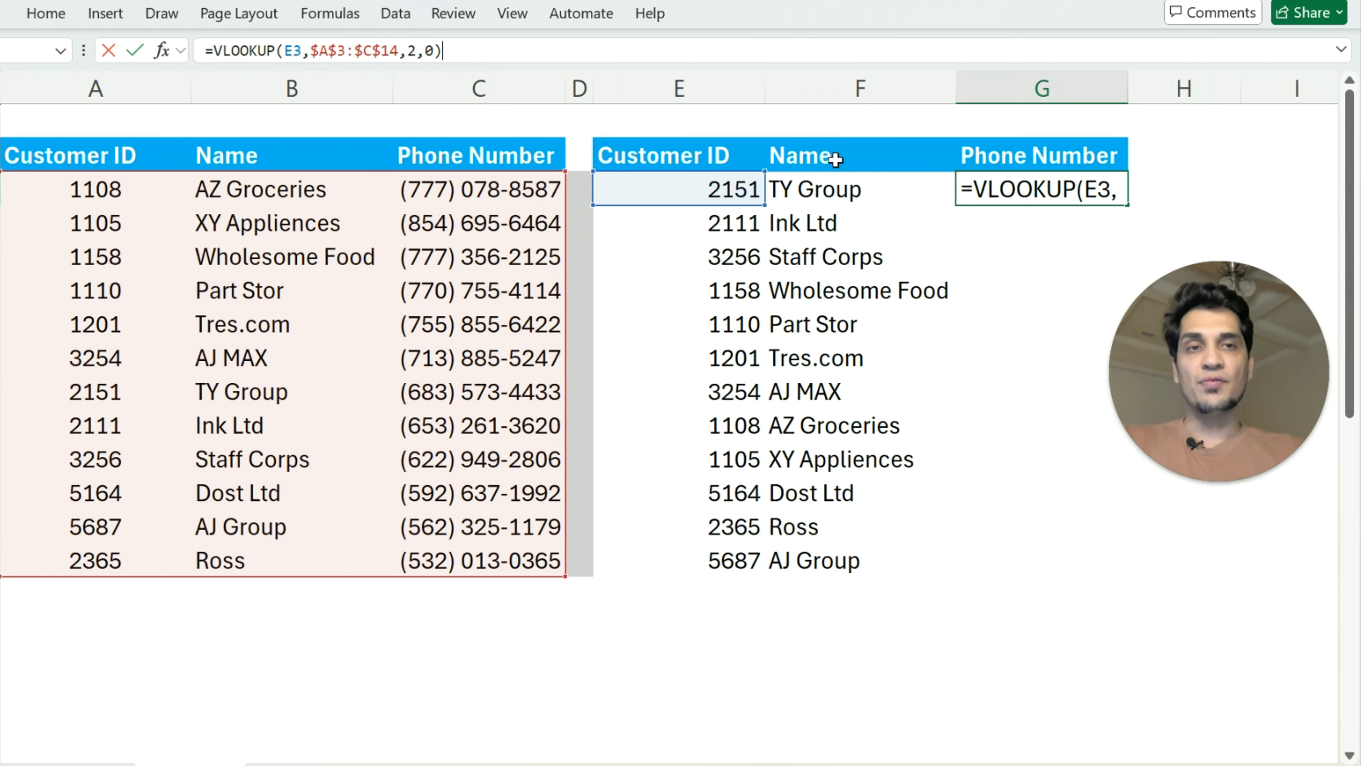
key("Return")
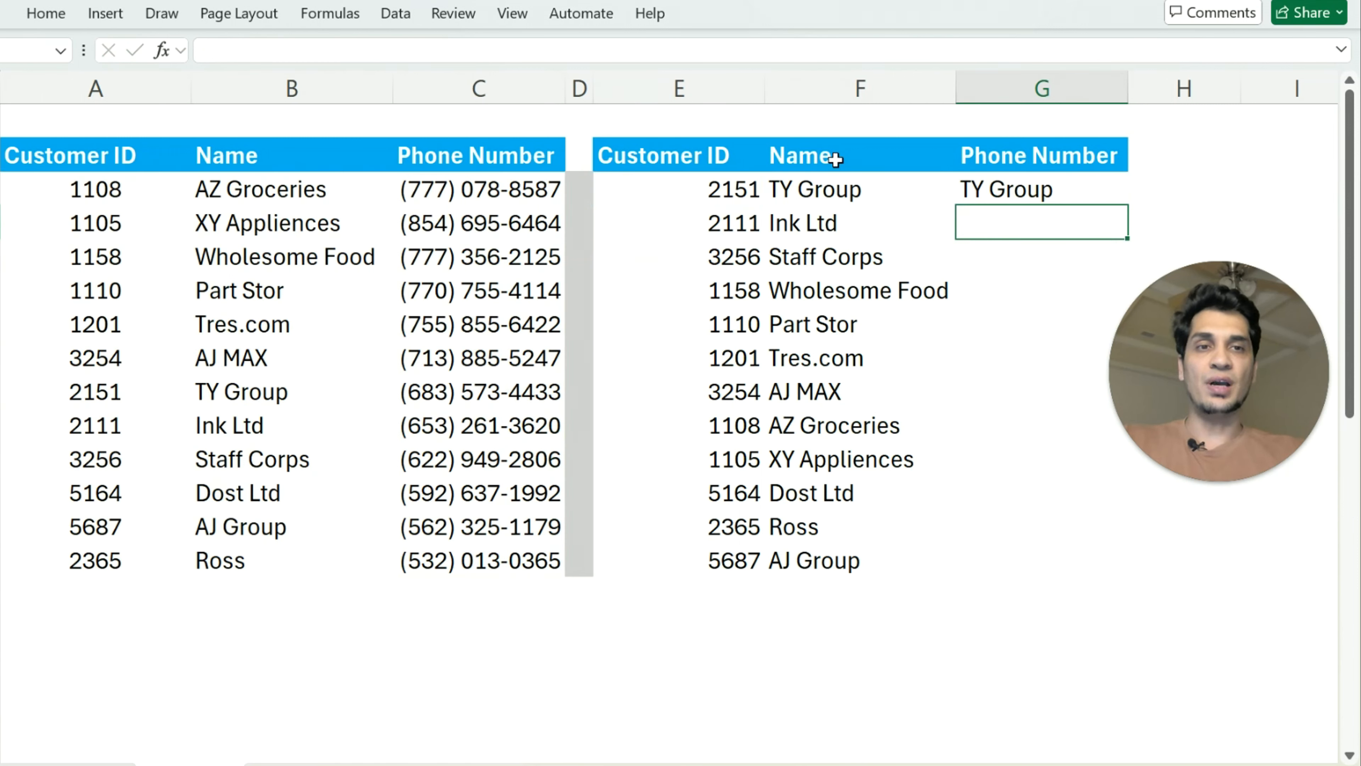
Set the column index in the G3 formula to 3 for the phone number column and fill it down through G14
left_click(1018, 199)
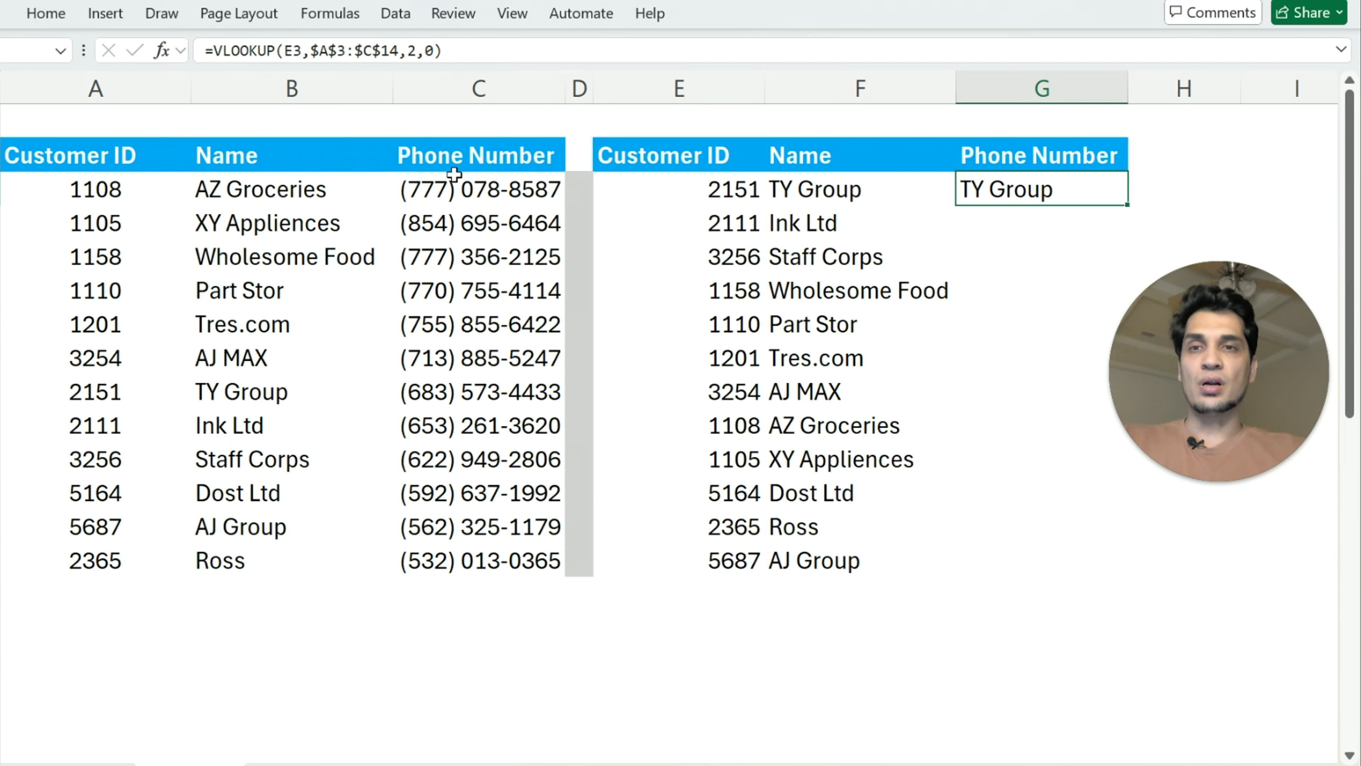
left_click_drag(103, 158, 88, 561)
left_click_drag(273, 161, 312, 541)
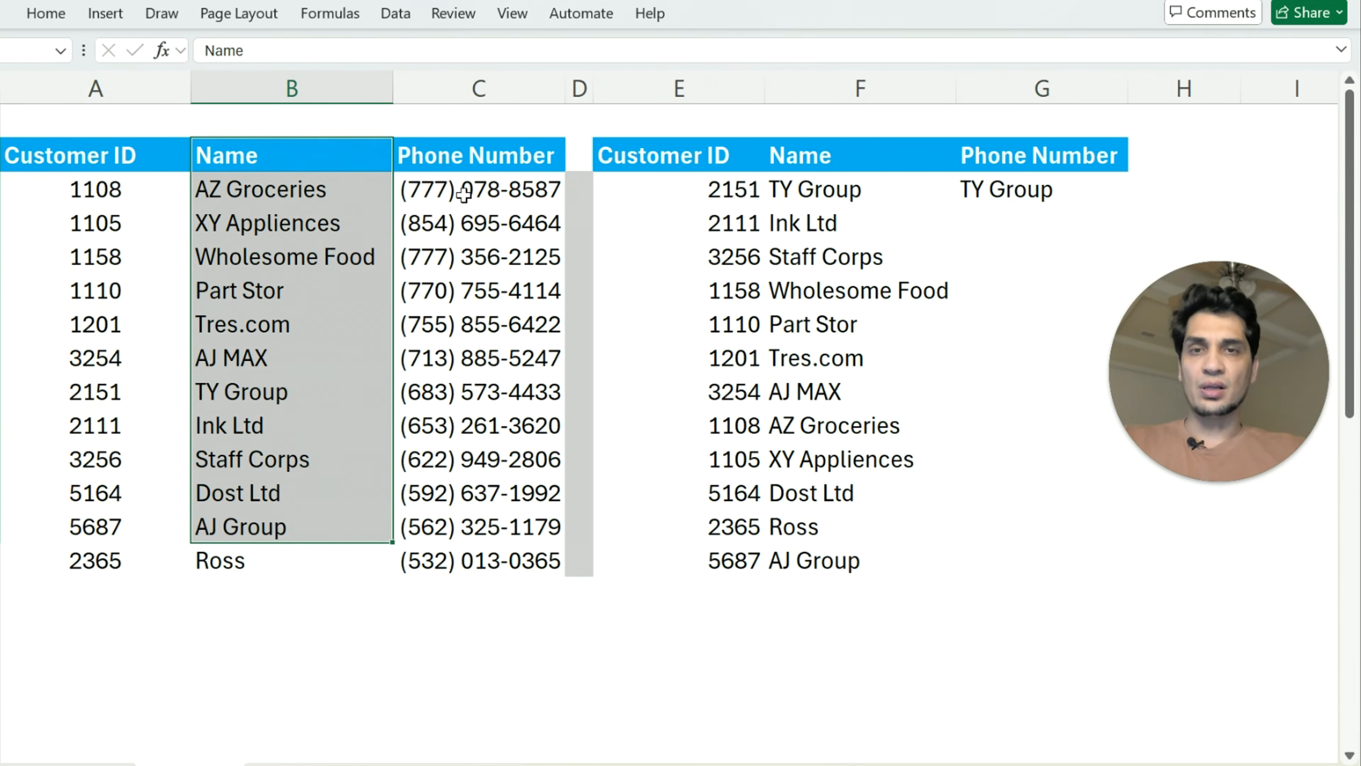
left_click_drag(419, 189, 493, 545)
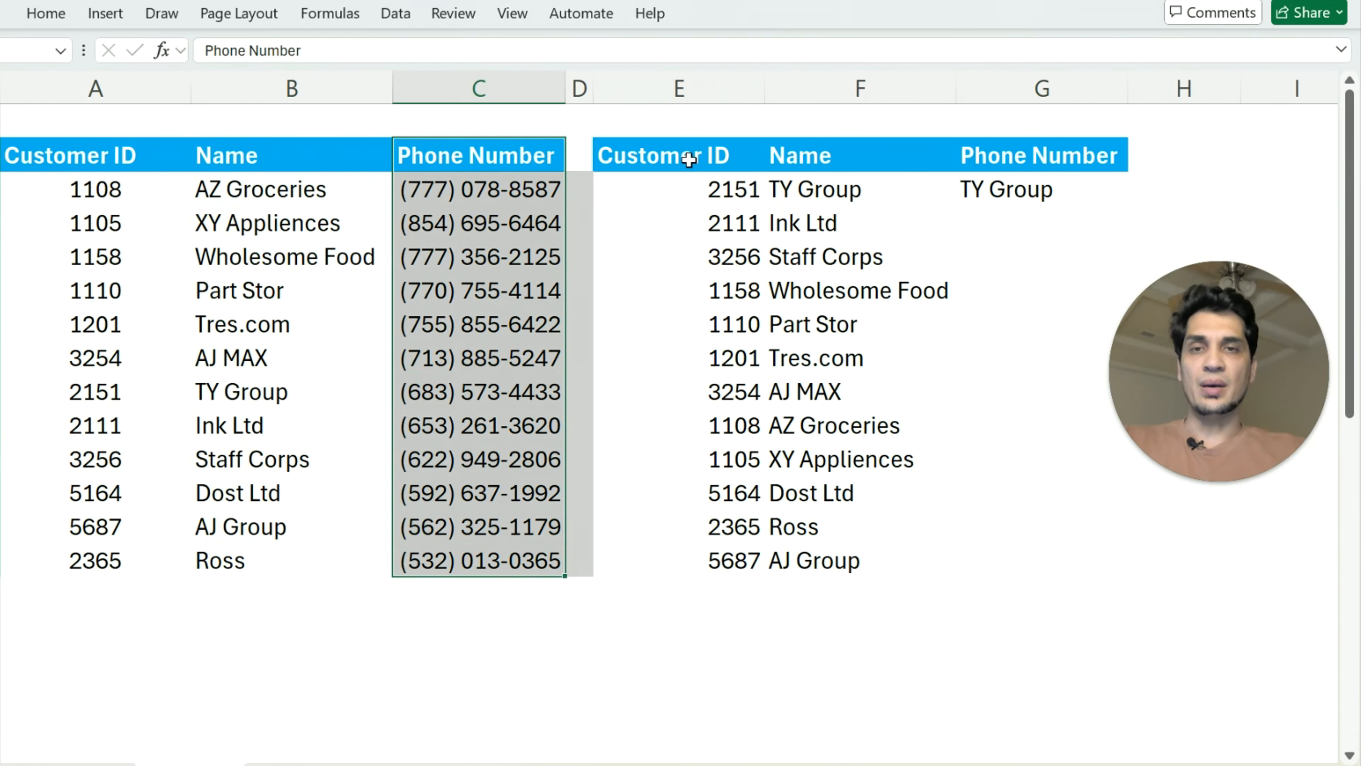
left_click(1032, 215)
left_click(1026, 182)
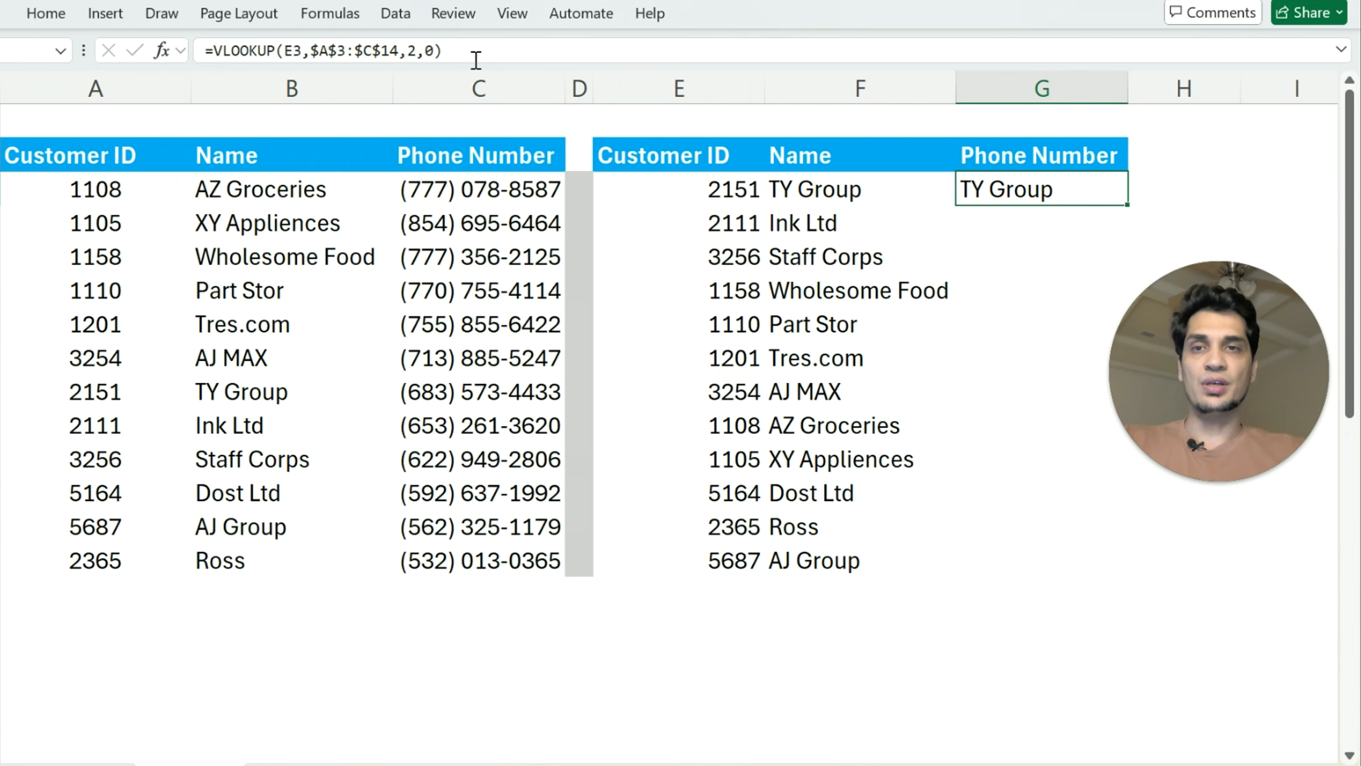
left_click(420, 49)
key("BackSpace")
type("3")
key("Return")
key("Up")
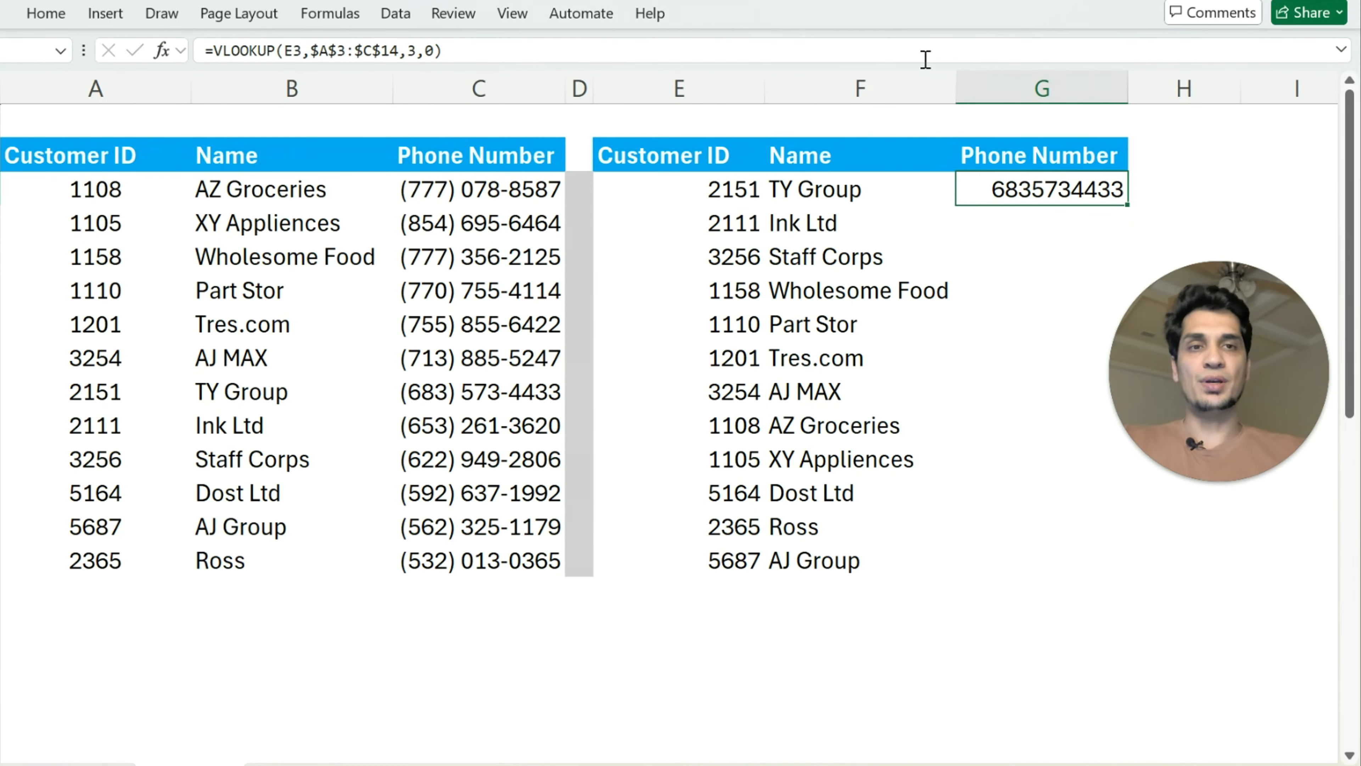
left_click_drag(1127, 209, 1103, 562)
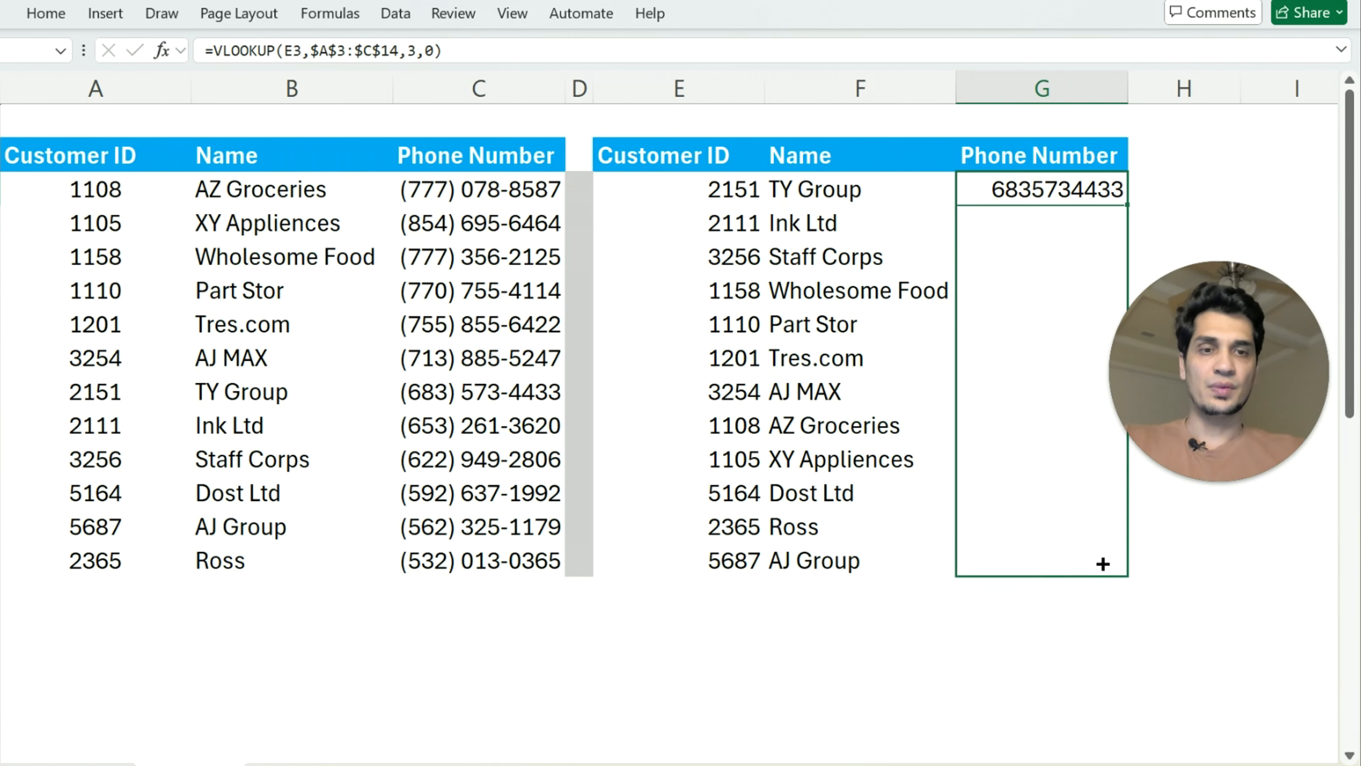
Apply the source table's phone number formatting from C3 to the looked-up numbers in G3:G14
left_click(446, 206)
left_click(45, 13)
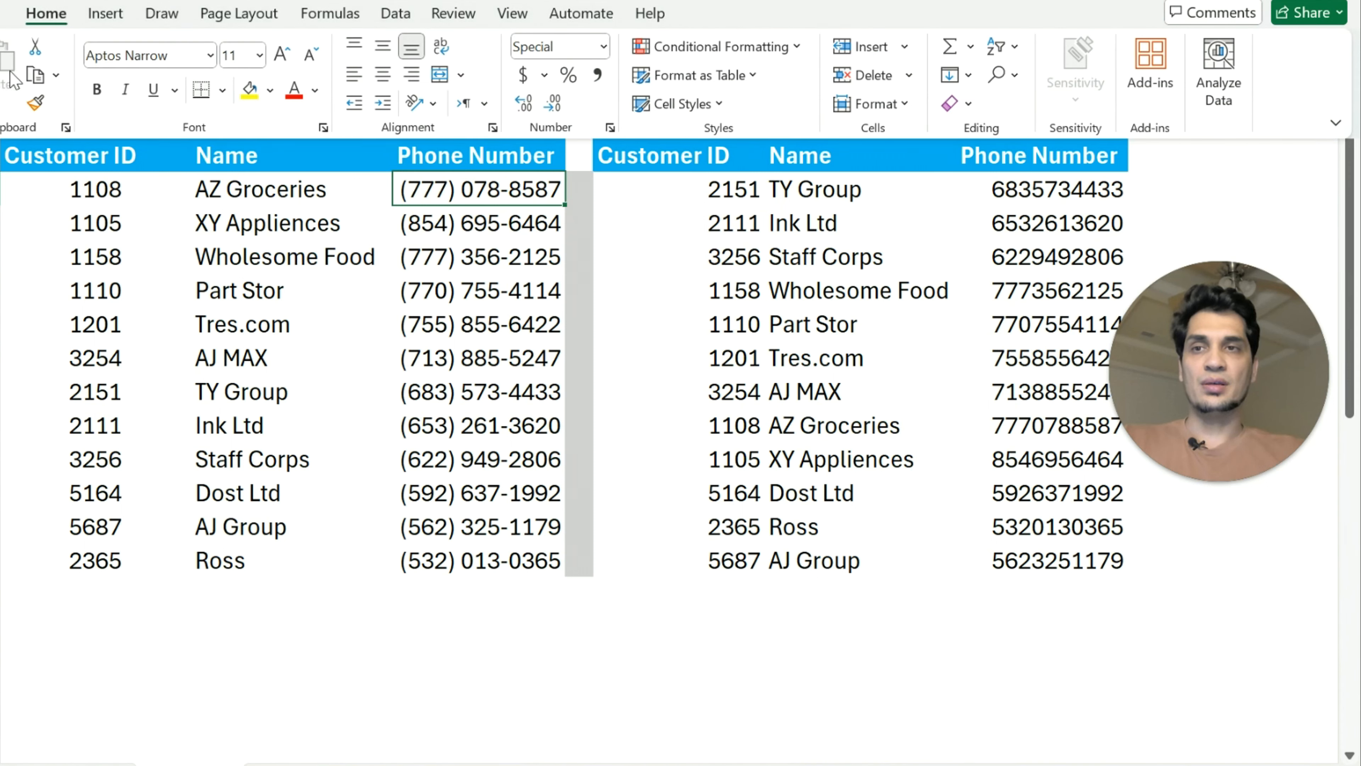
left_click(34, 103)
mouse_move(1038, 188)
left_mouse_down()
mouse_move(1007, 189)
mouse_move(1042, 562)
left_mouse_up()
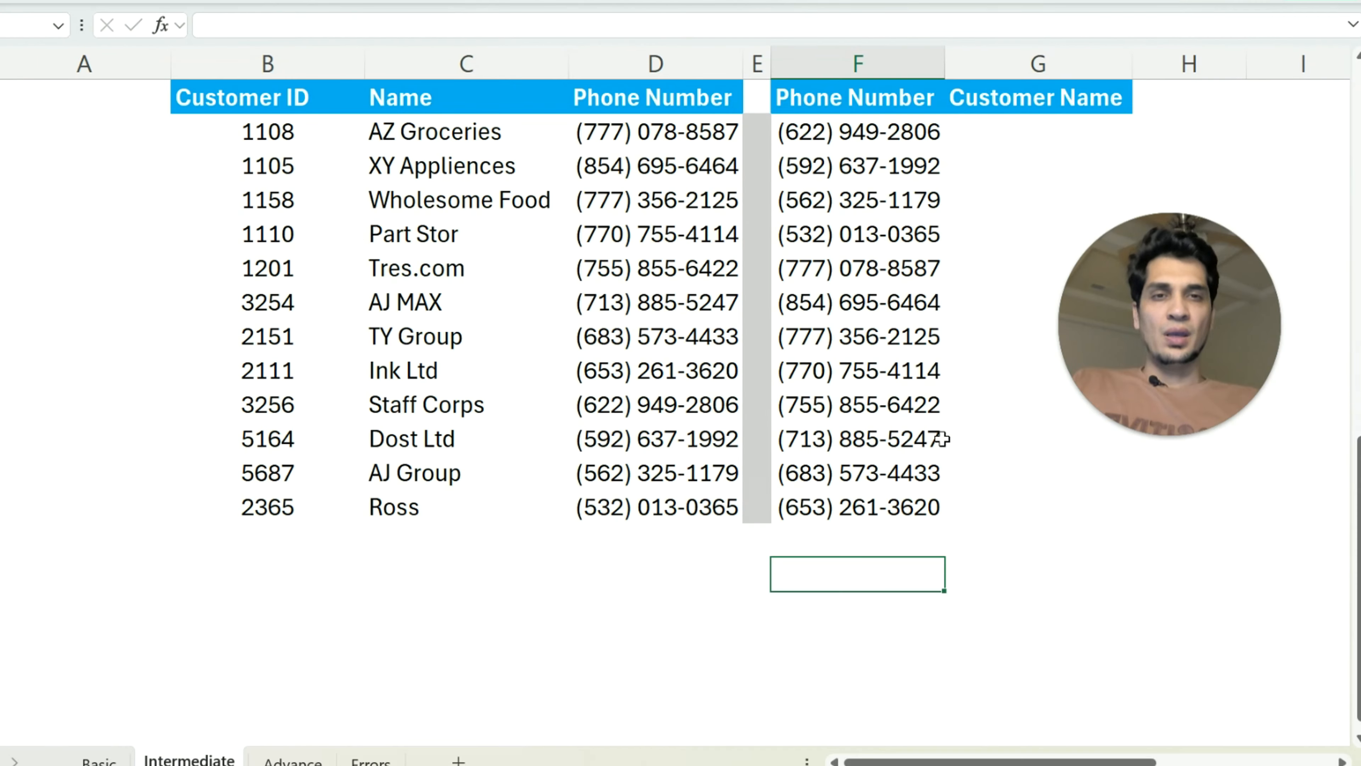
On the Intermediate sheet, examine the phone numbers used for lookup and the position of Phone Number within the source table
left_click_drag(870, 132, 896, 501)
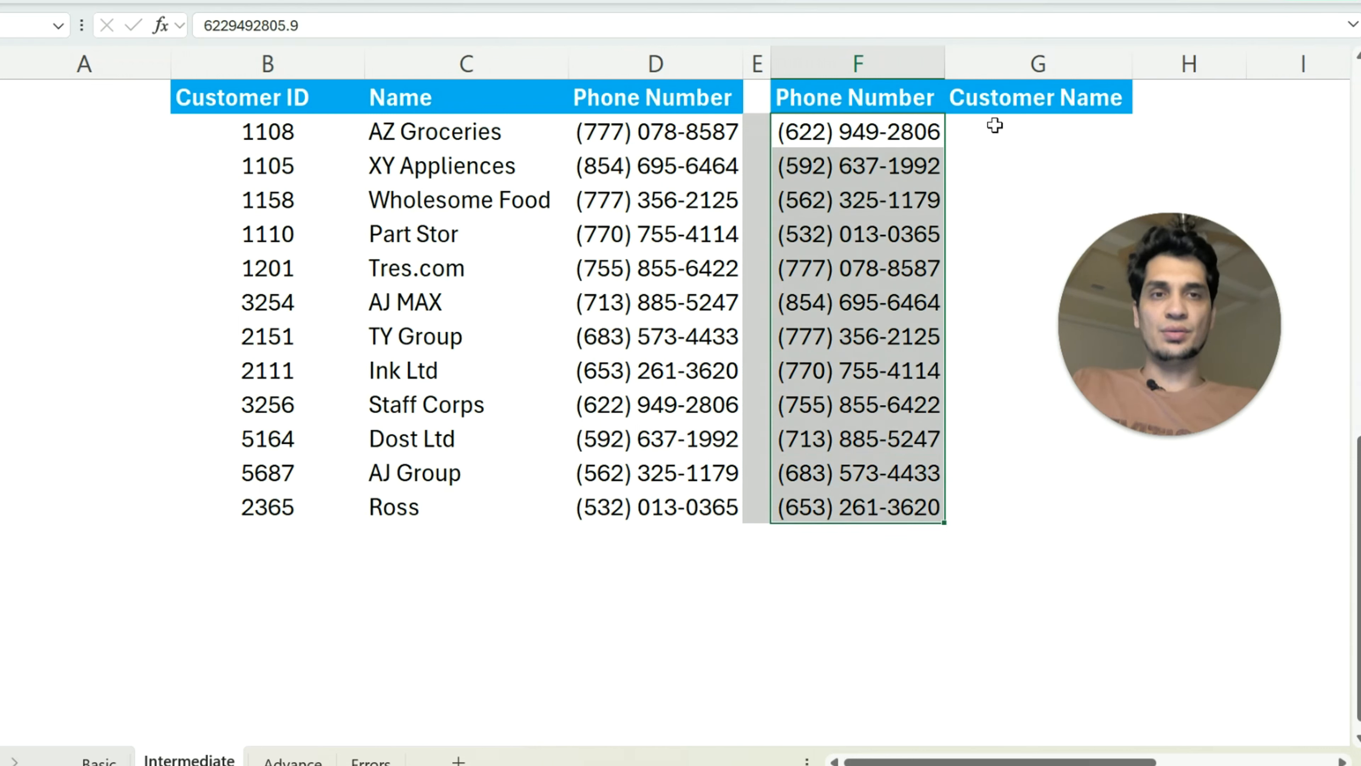
left_click(1018, 124)
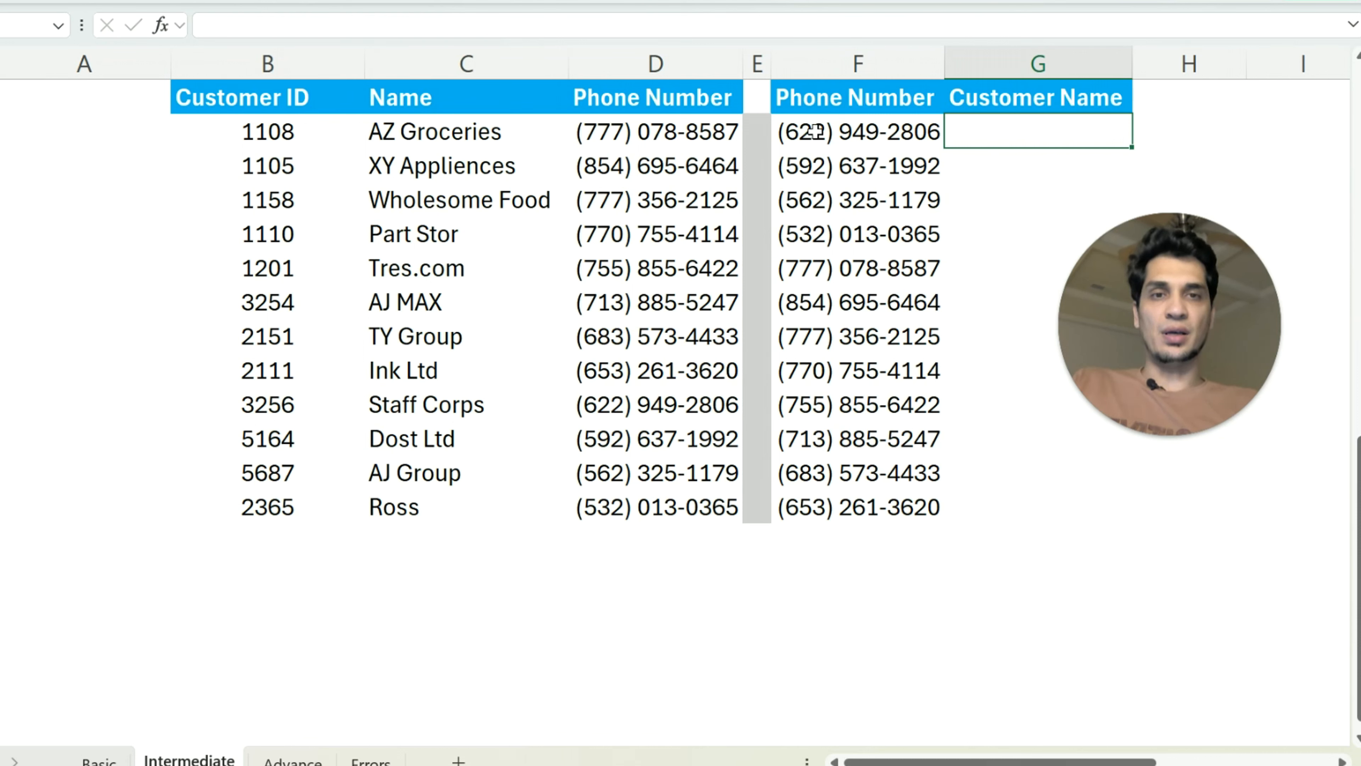
left_click(836, 128)
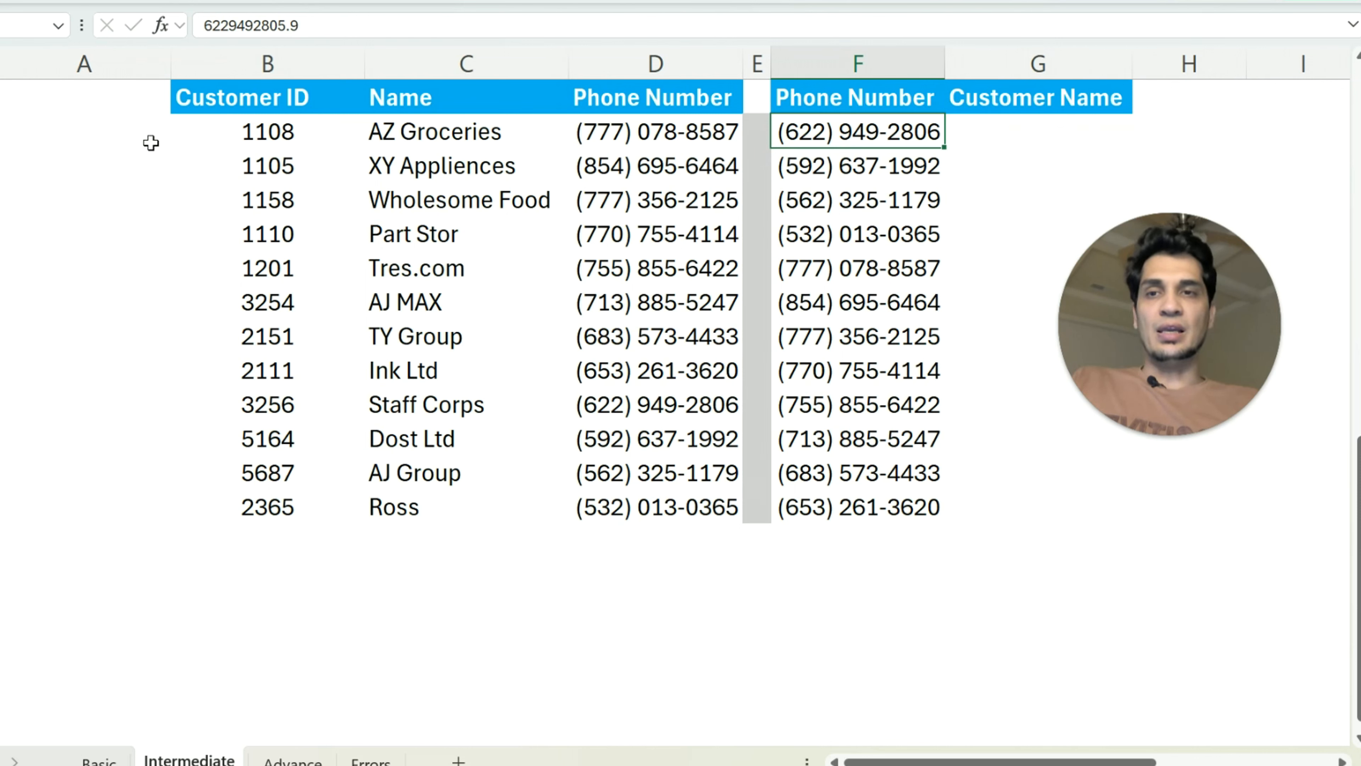
left_click_drag(147, 138, 669, 495)
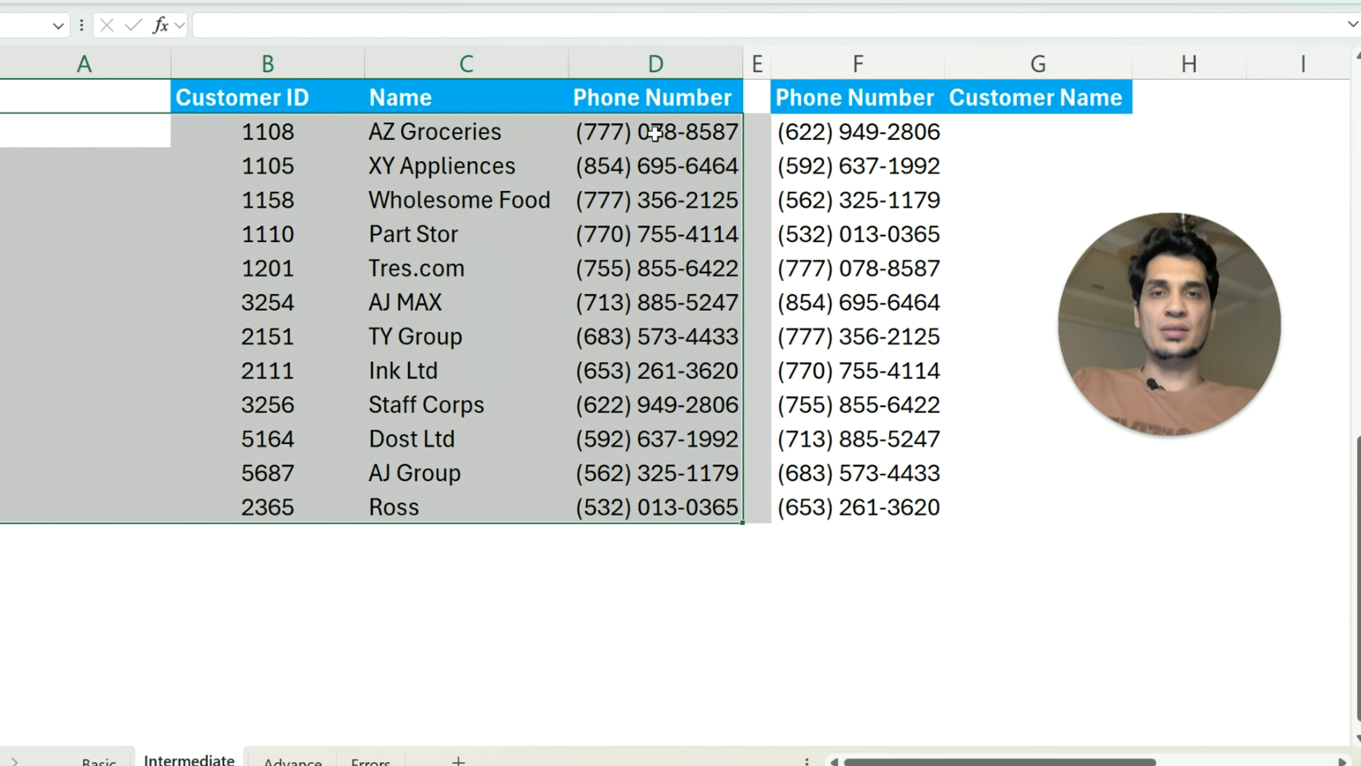
left_click(1007, 123)
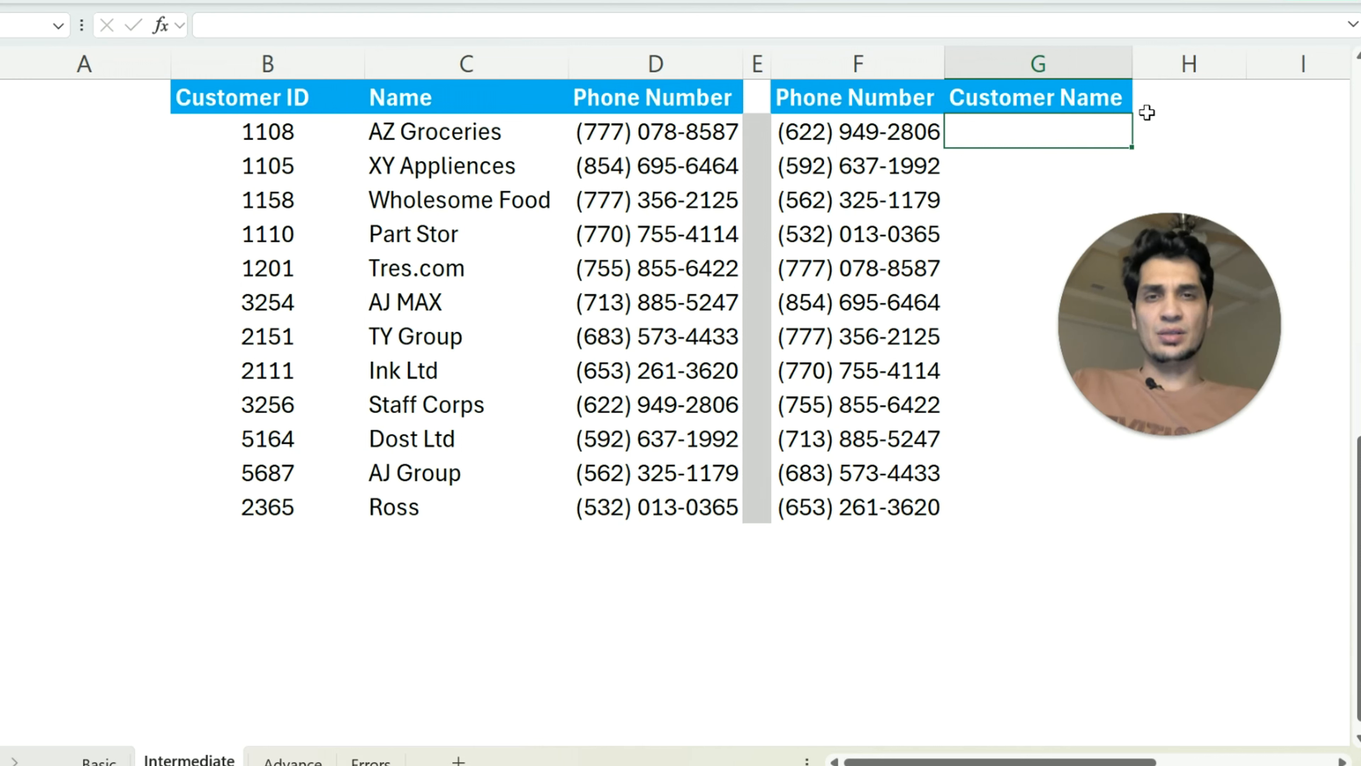
Copy the source table's Phone Number column, header included, into column A directly before Customer ID
left_click_drag(610, 99, 653, 515)
key("ctrl+c")
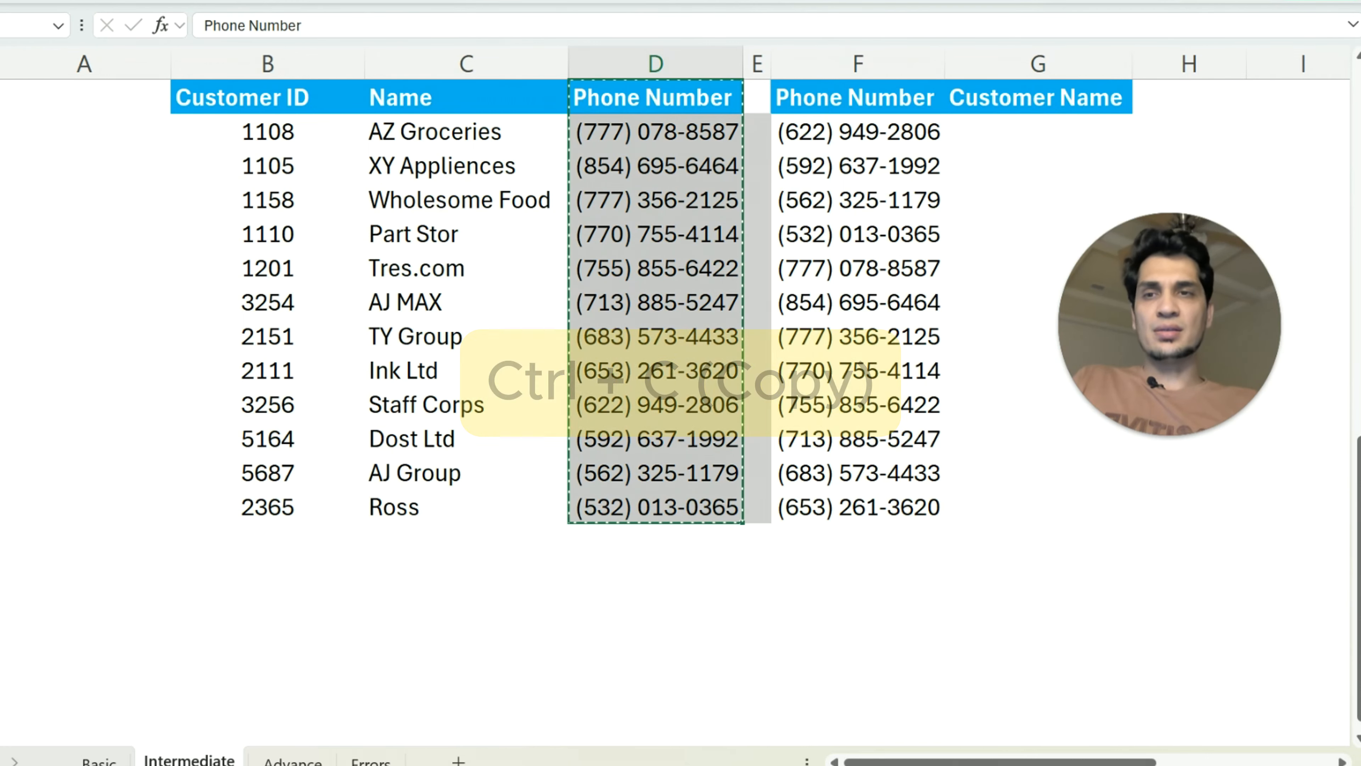
left_click(91, 107)
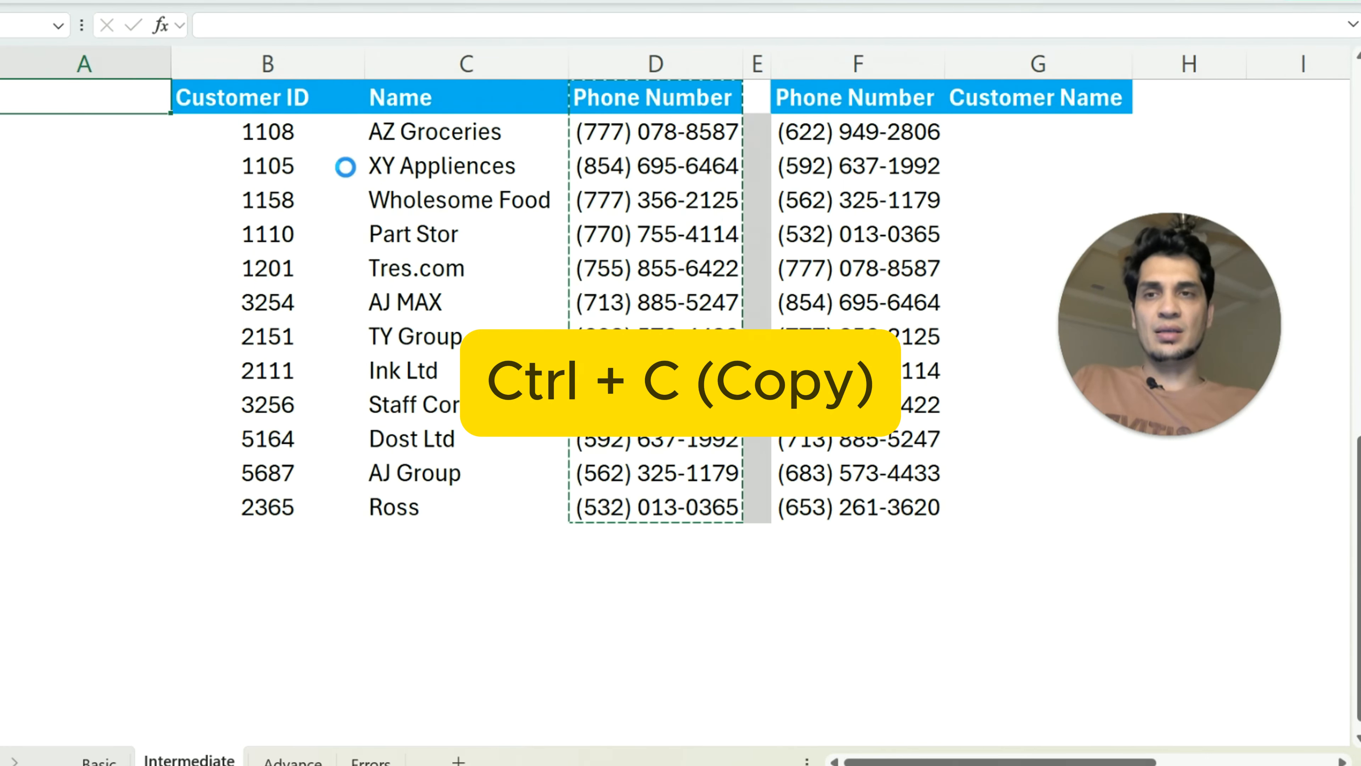
key("ctrl+v")
In G26, start a VLOOKUP of the phone number in F26 with the table array locked to $A$26:$D$37
left_click(1033, 131)
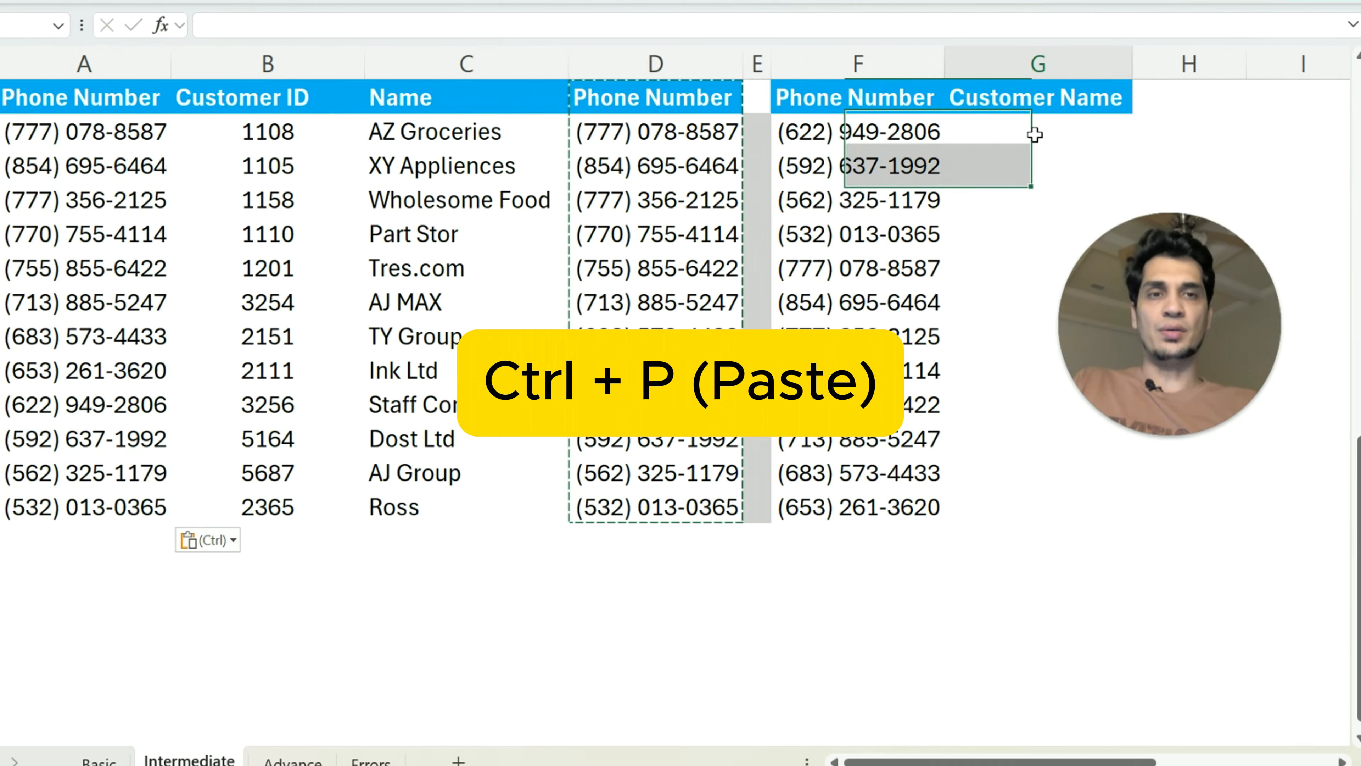
type("=")
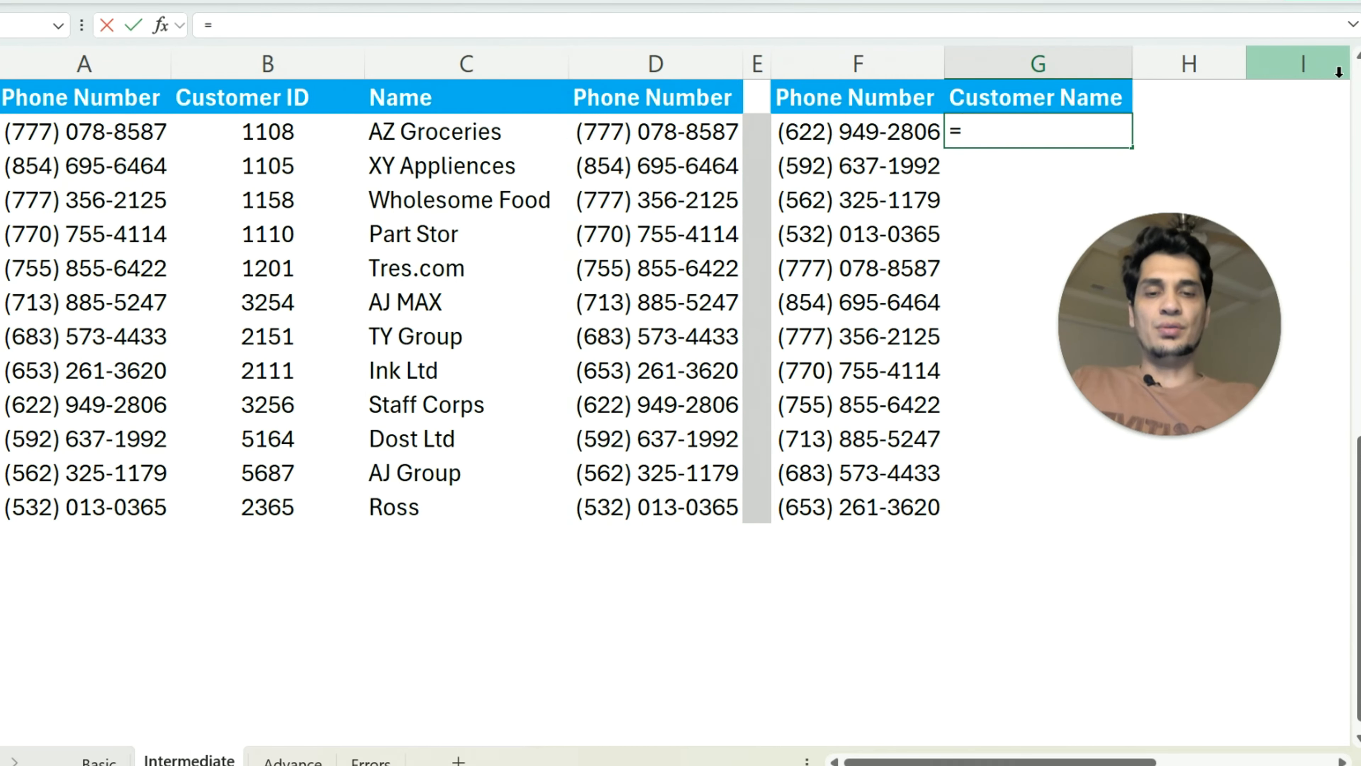
type("vl")
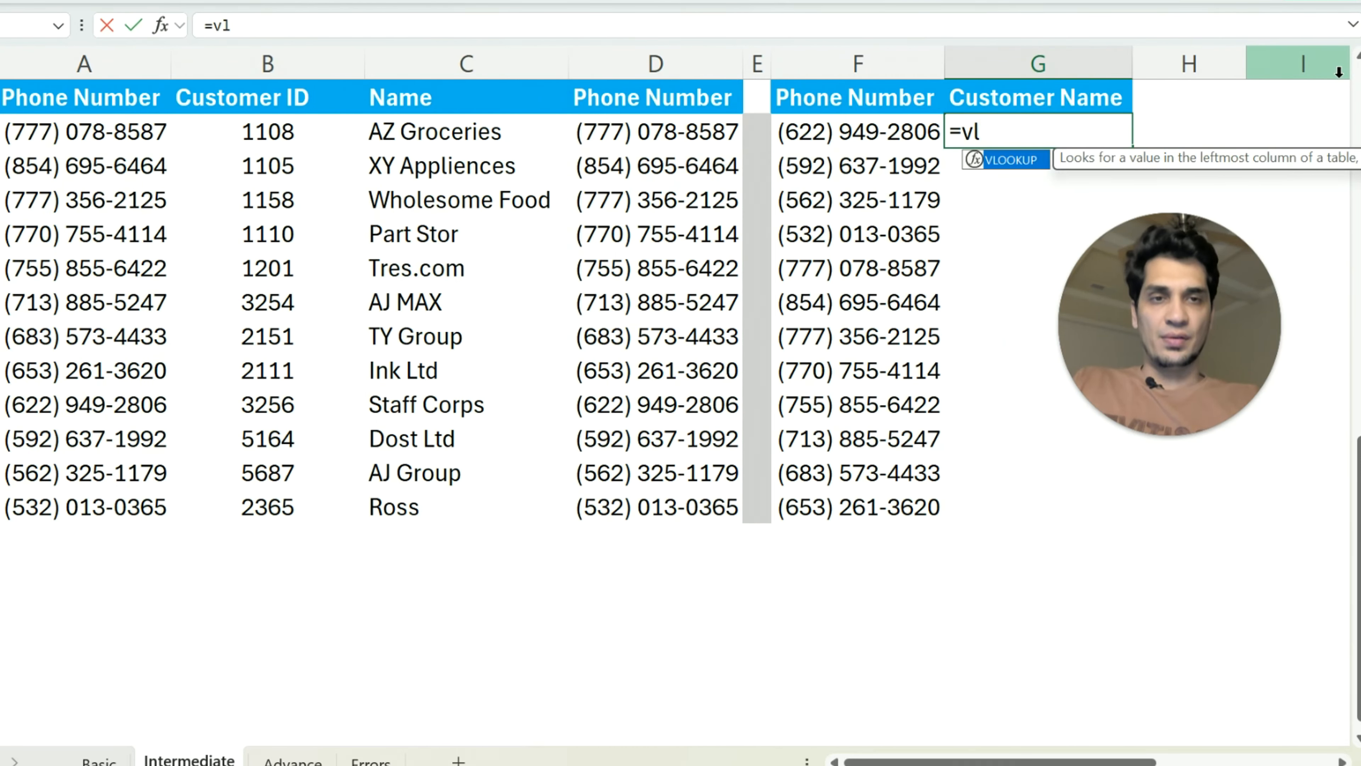
key("Tab")
left_click(844, 140)
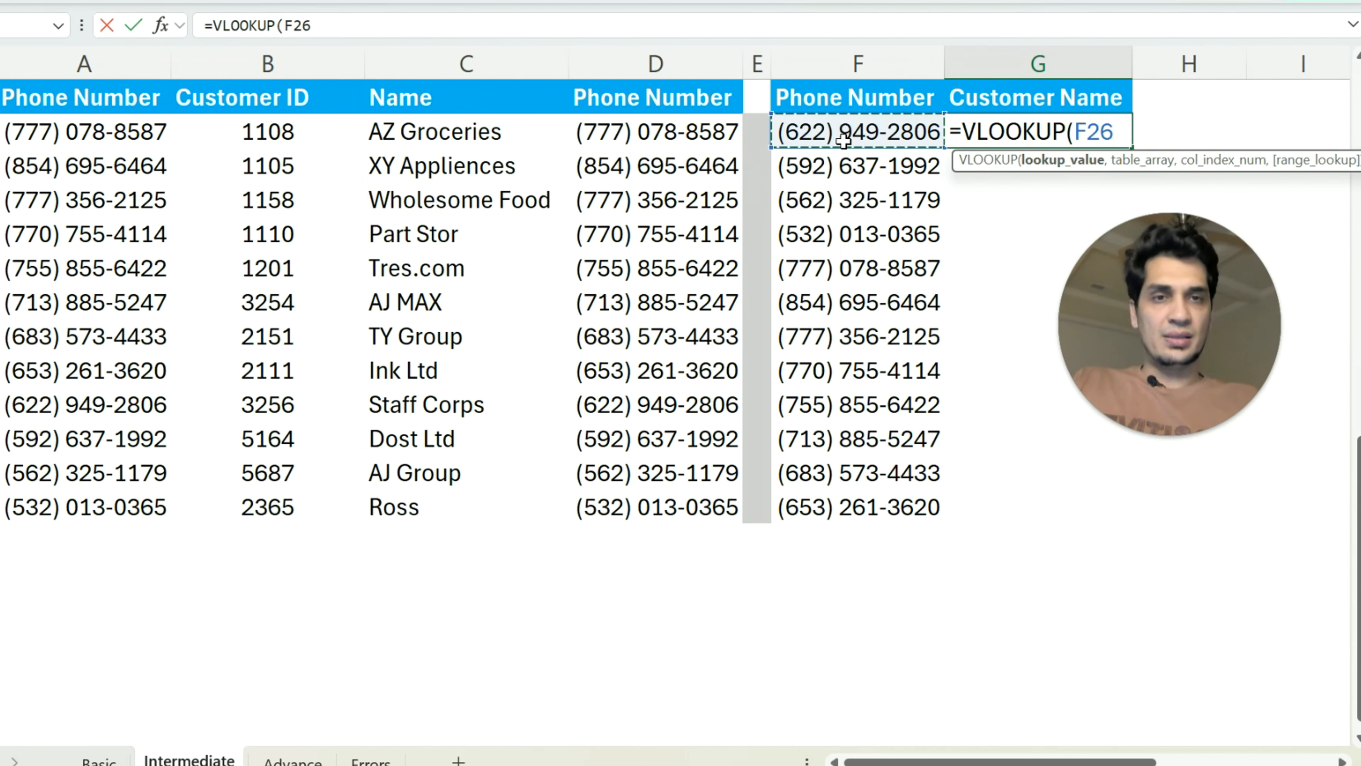
type(",")
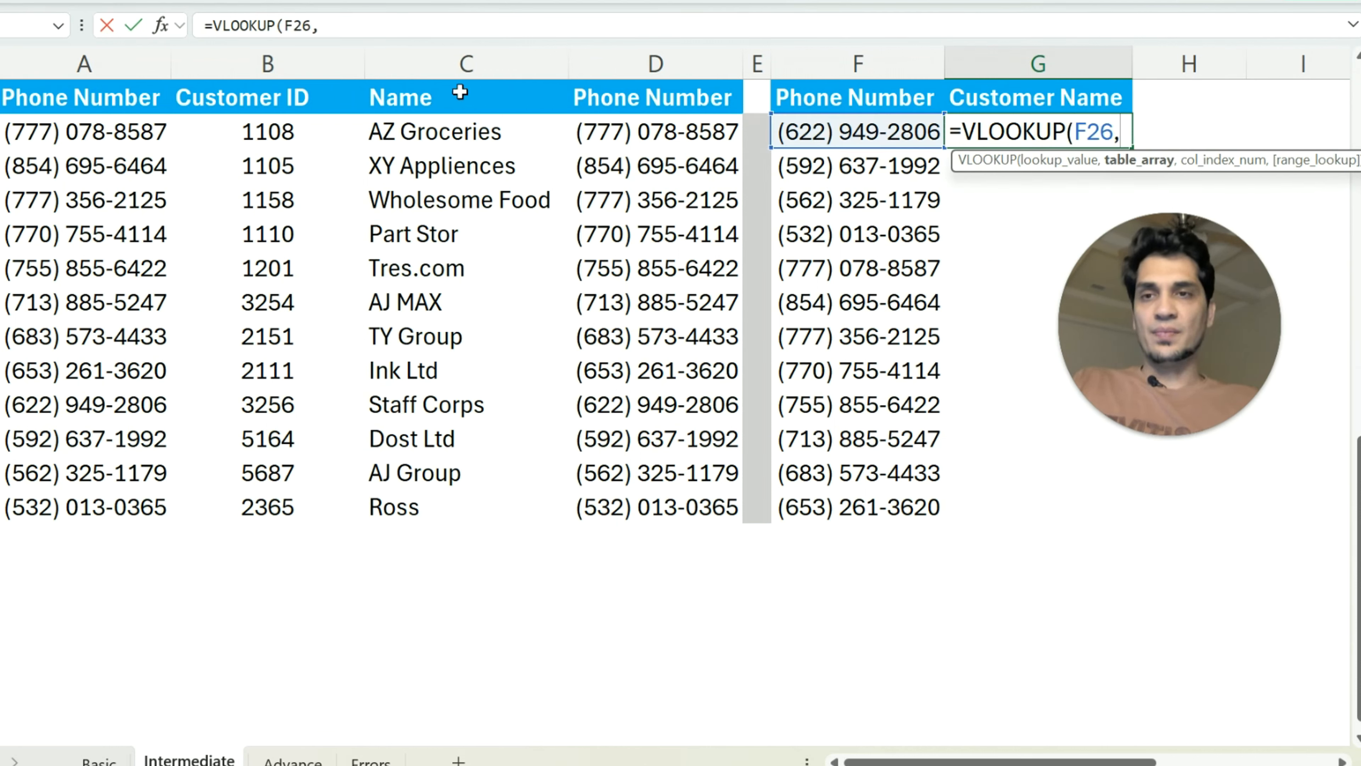
left_click_drag(64, 131, 641, 509)
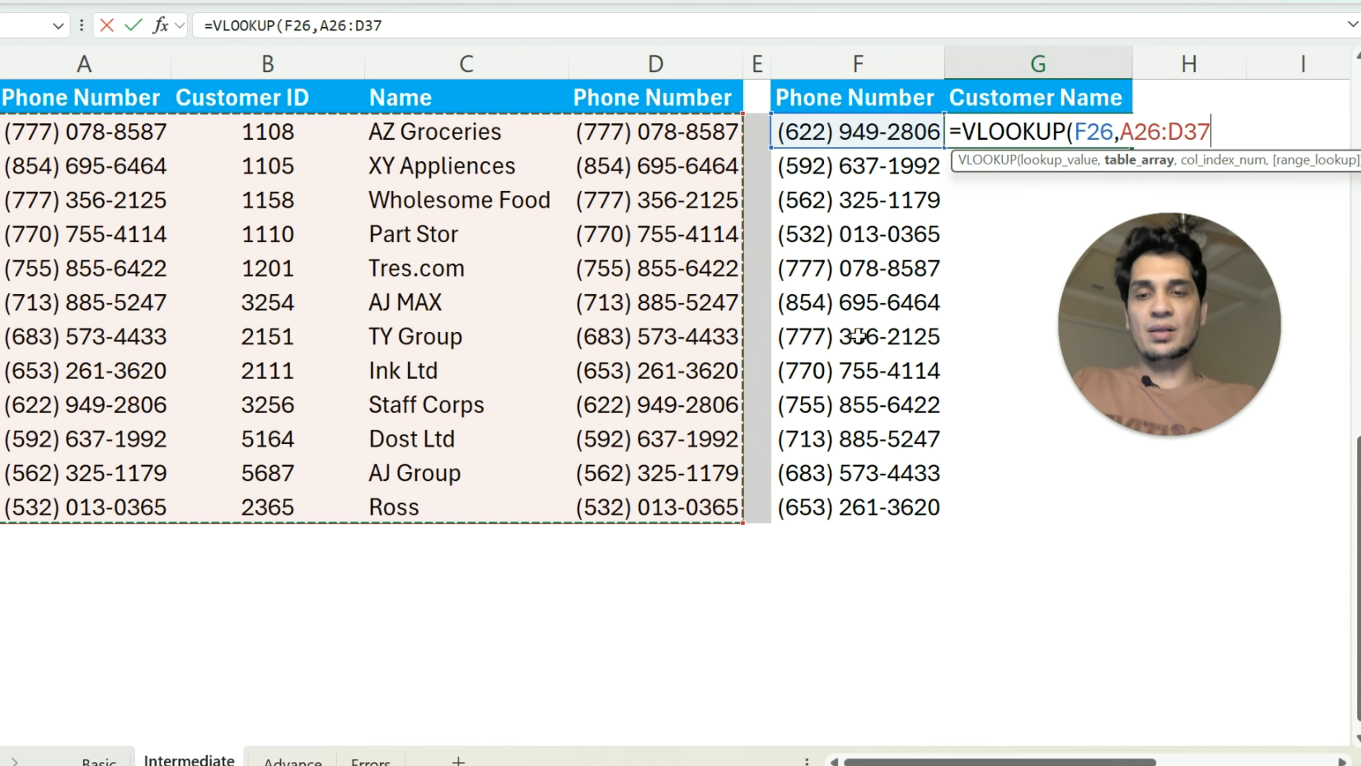
key("F4")
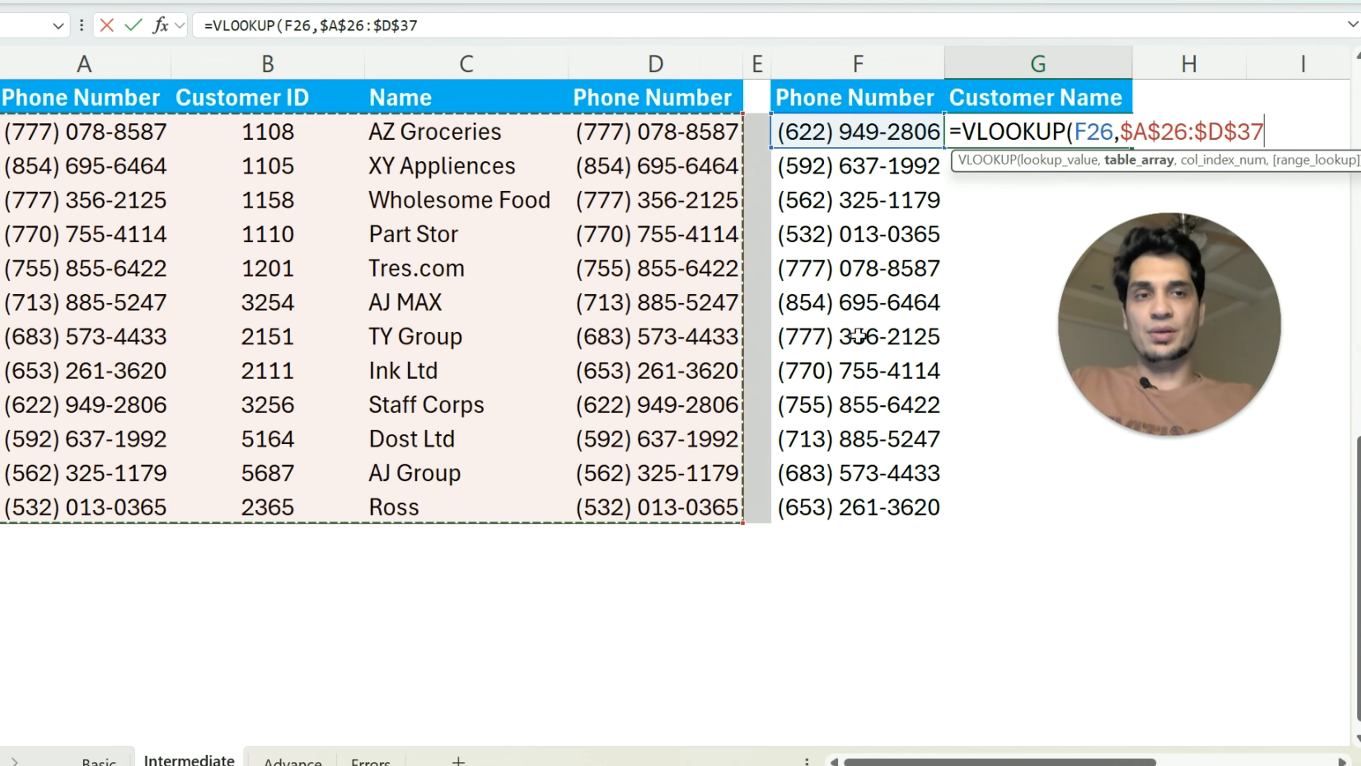
type(",")
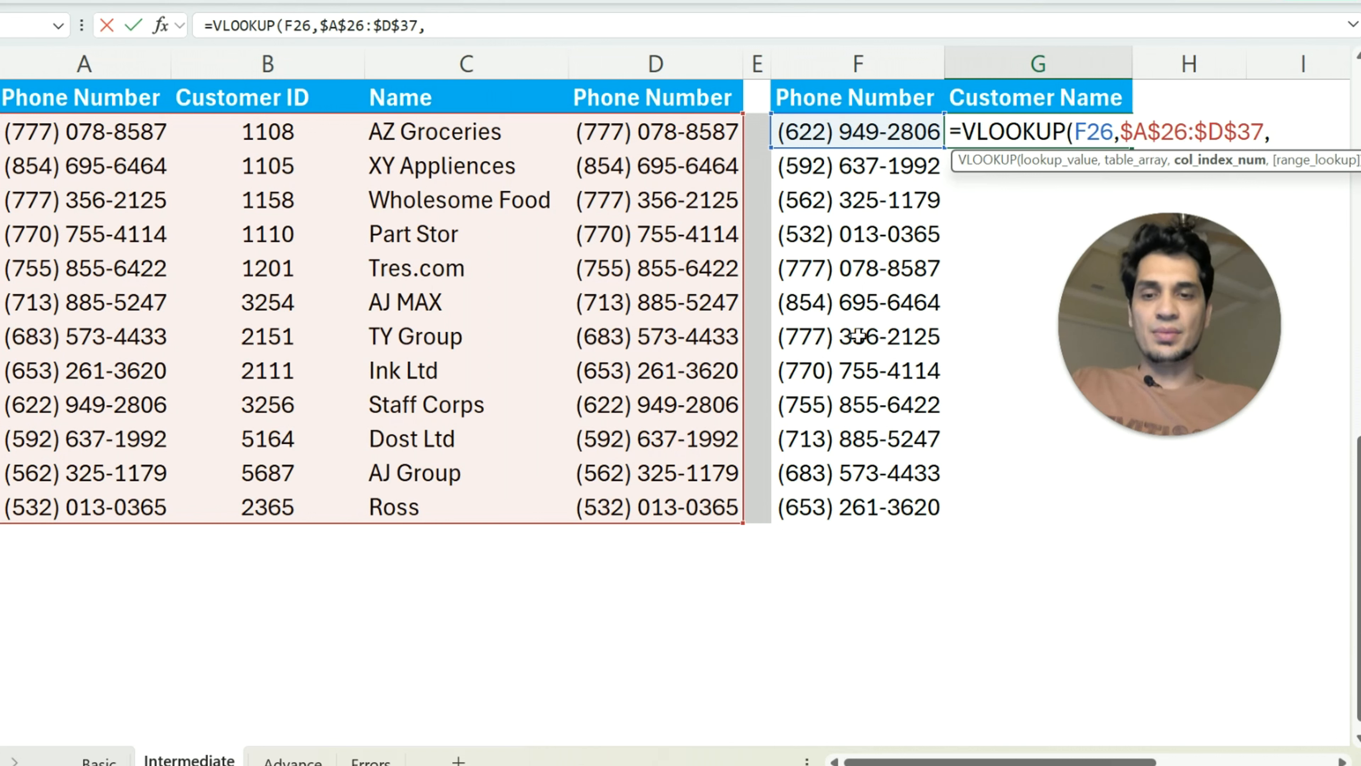
type("3")
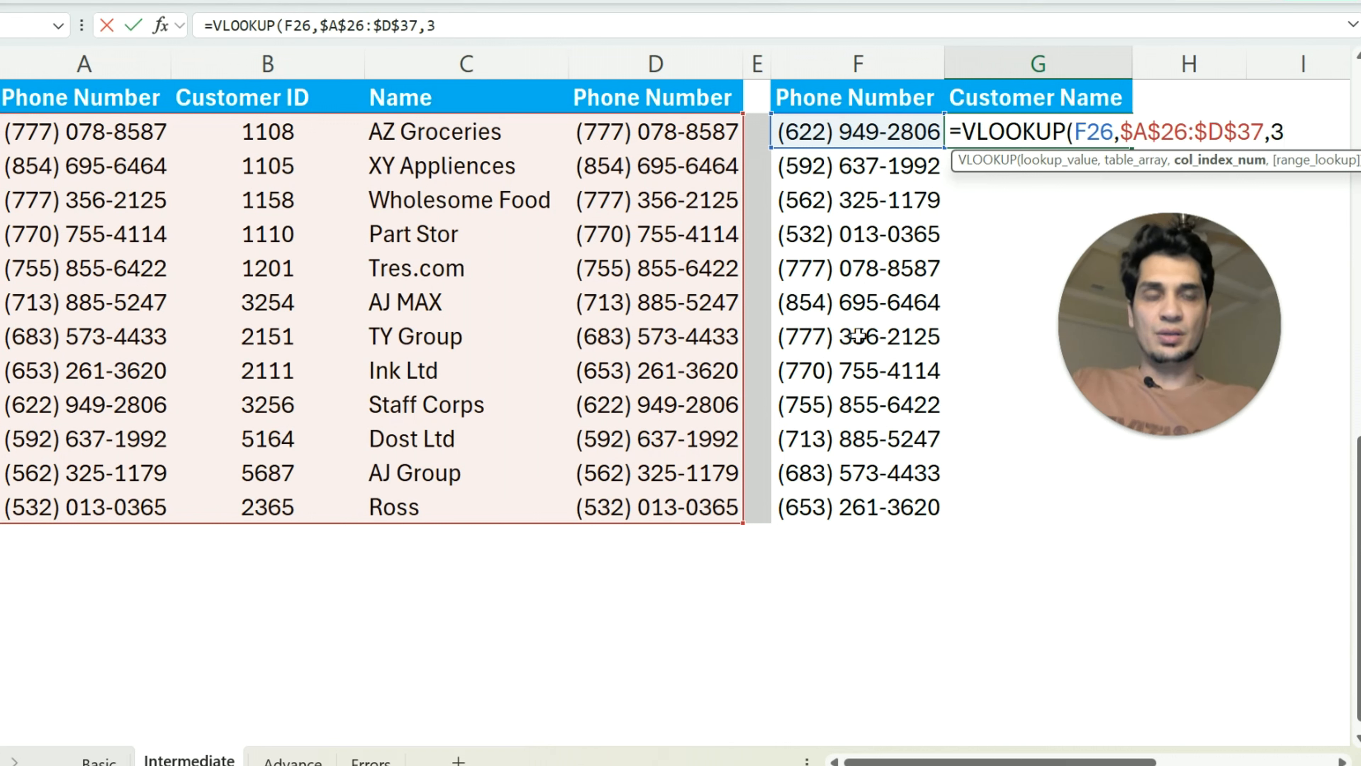
type(",0")
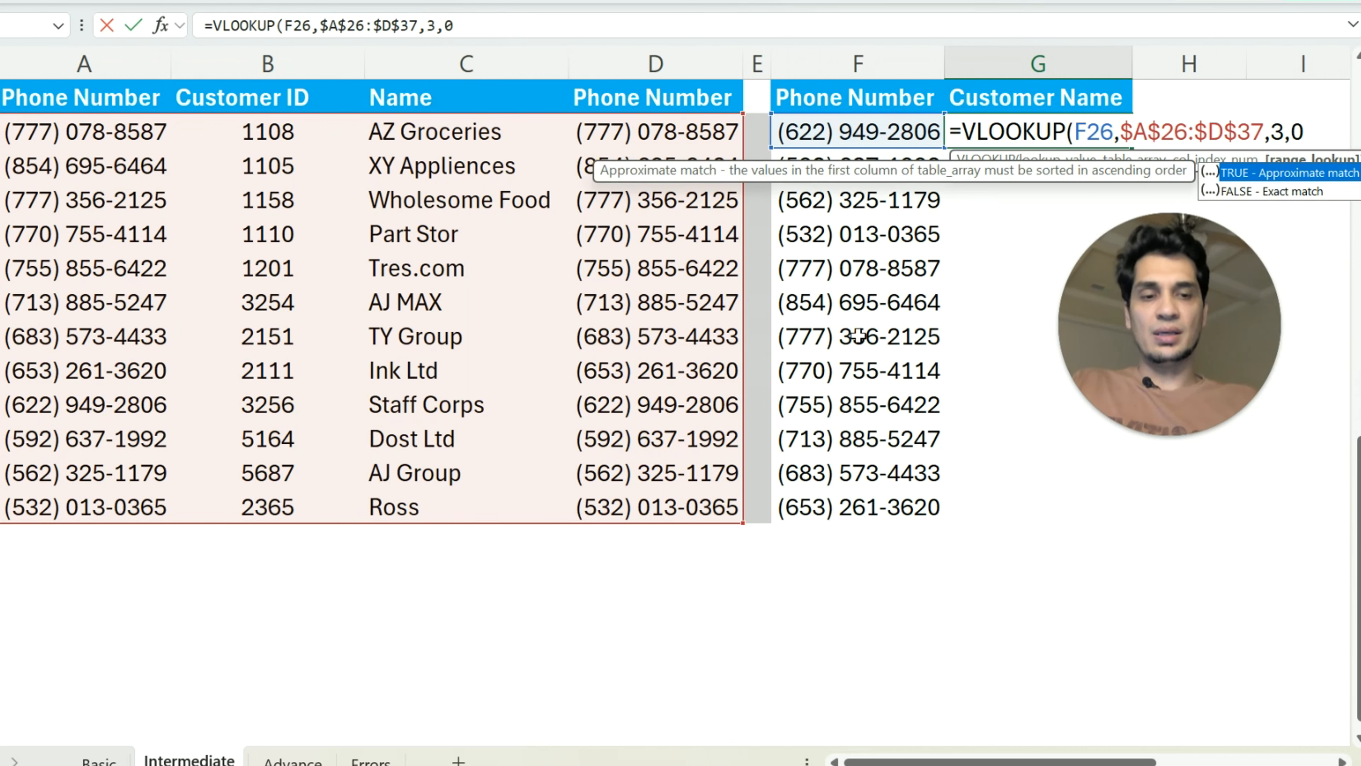
type(")")
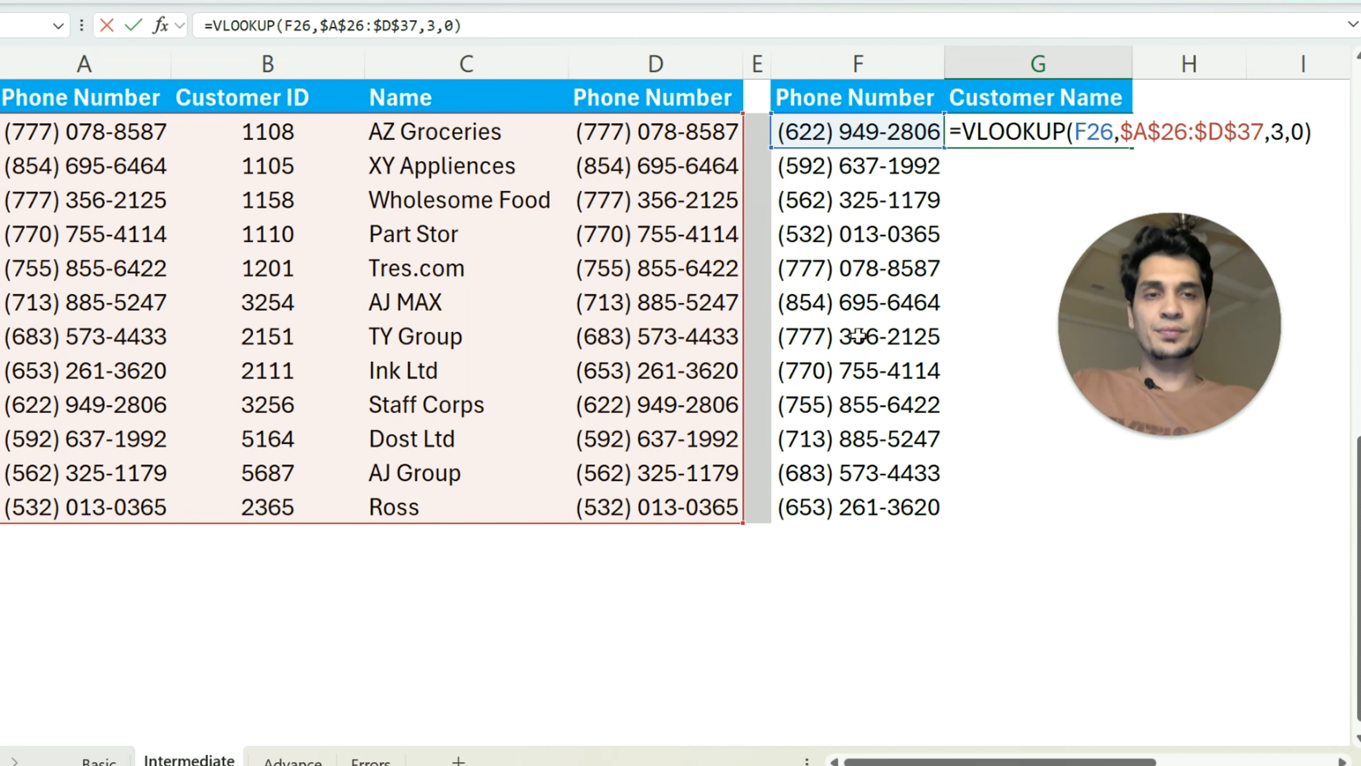
Complete the G26 formula with column index 3 and exact match 0, and fill it down through G37
key("Return")
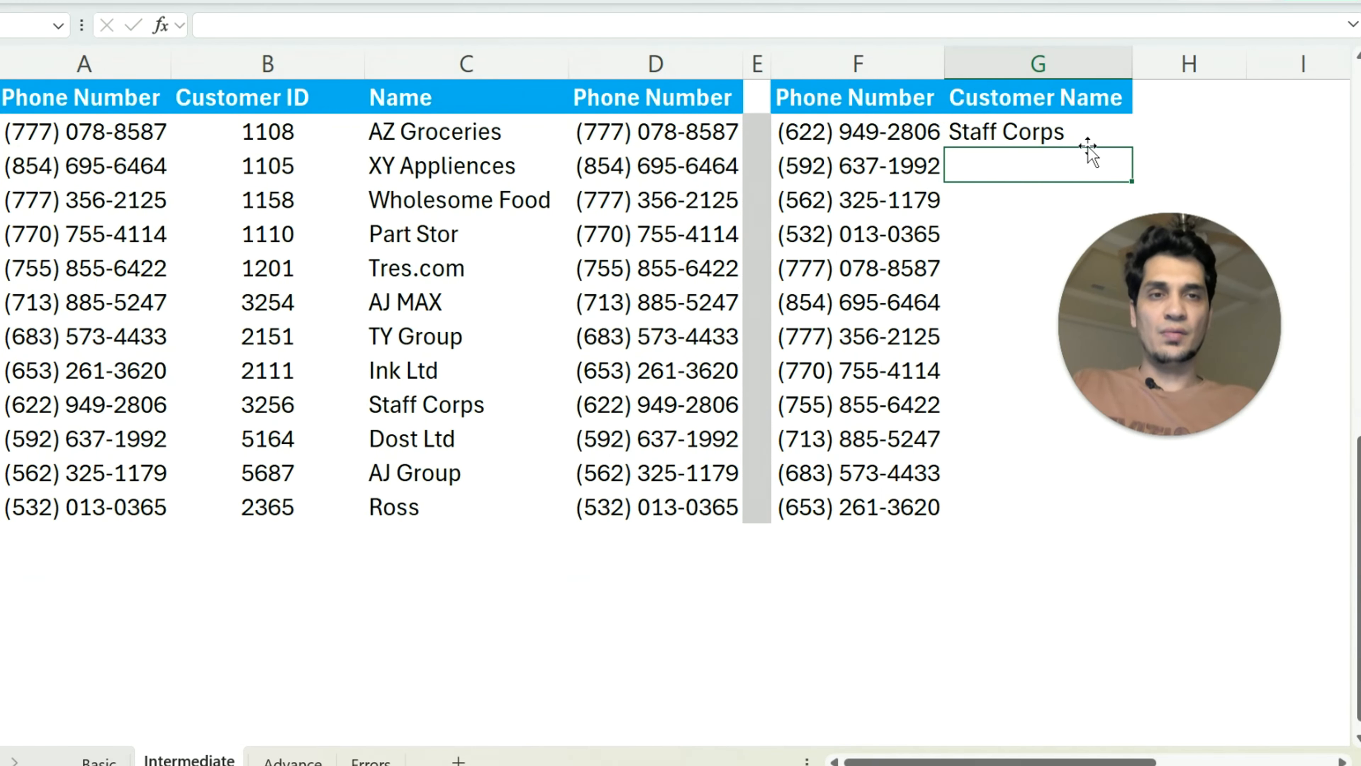
left_click(1097, 125)
double_click(1131, 147)
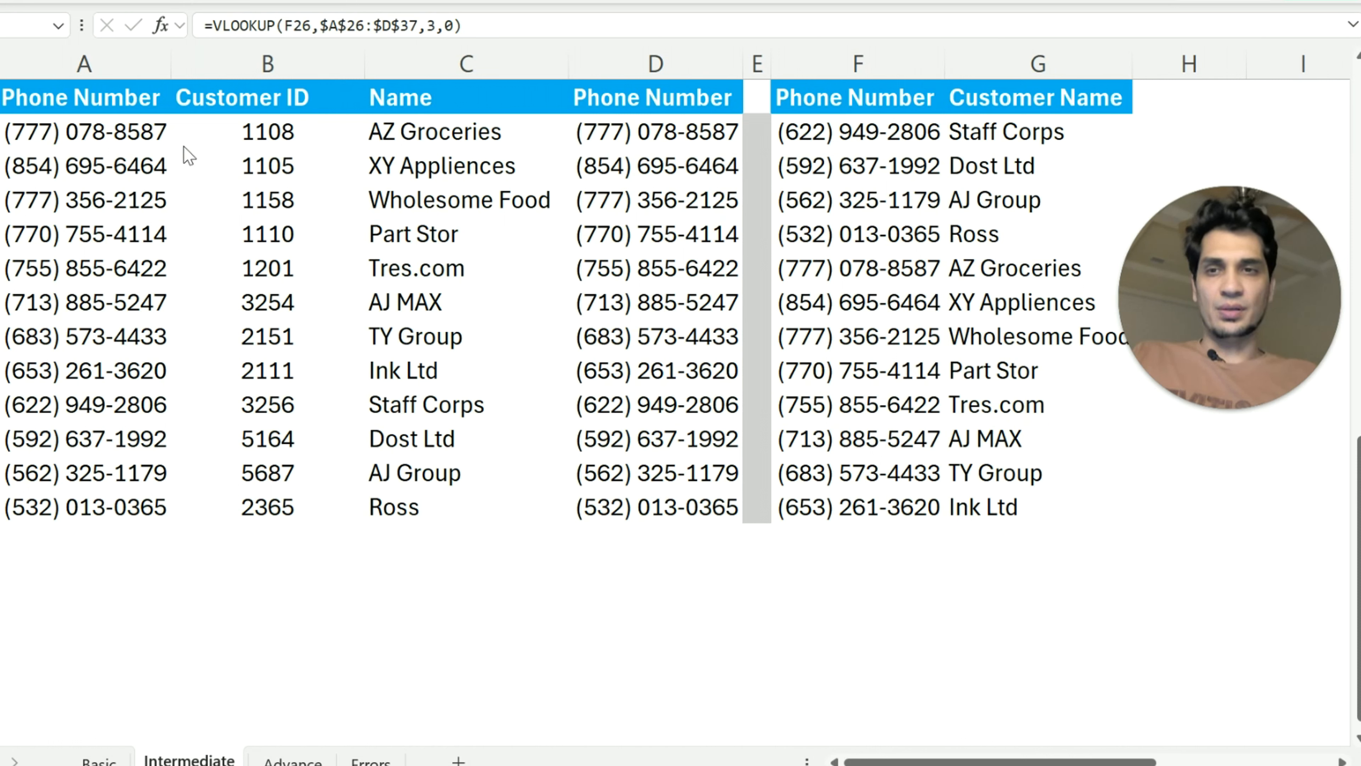
Replace the lookup formulas in G26:G37 with their static values
key("ctrl+shift+Down")
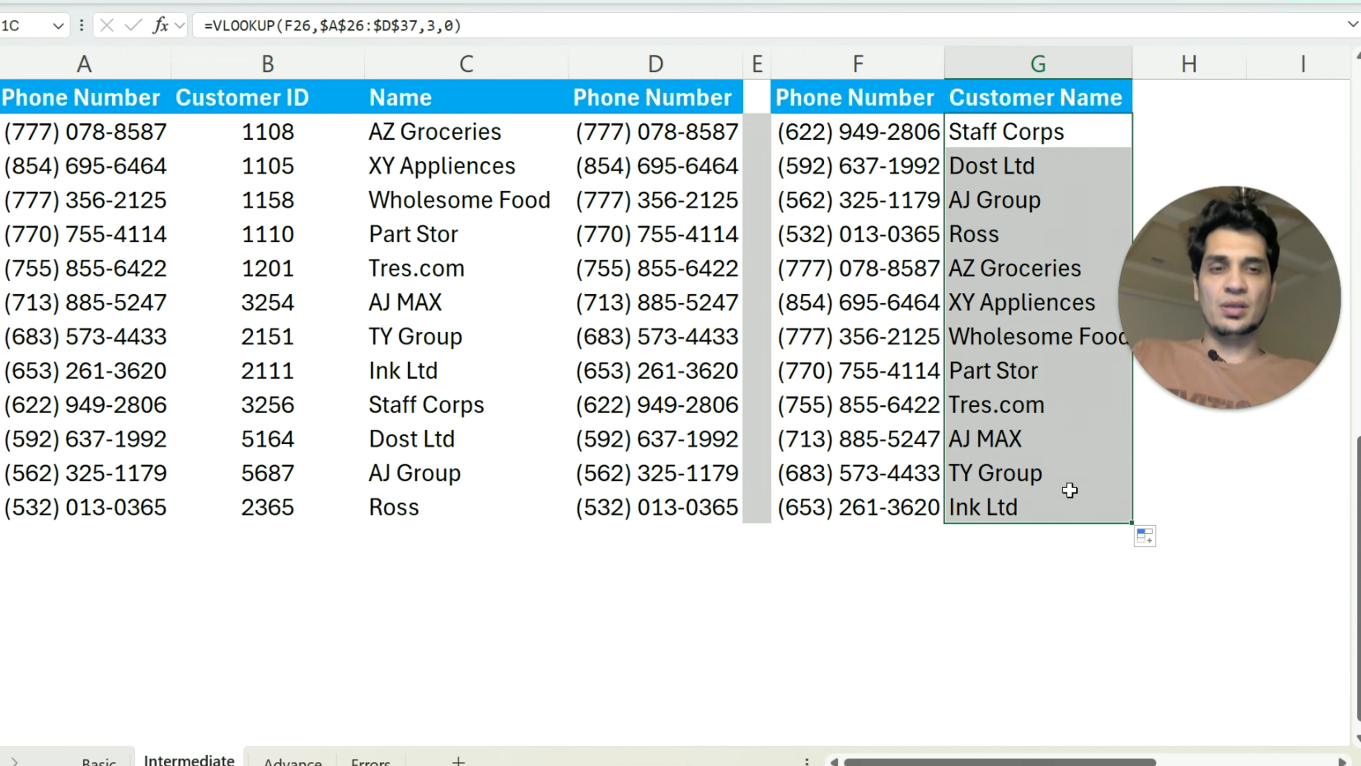
key("ctrl+c")
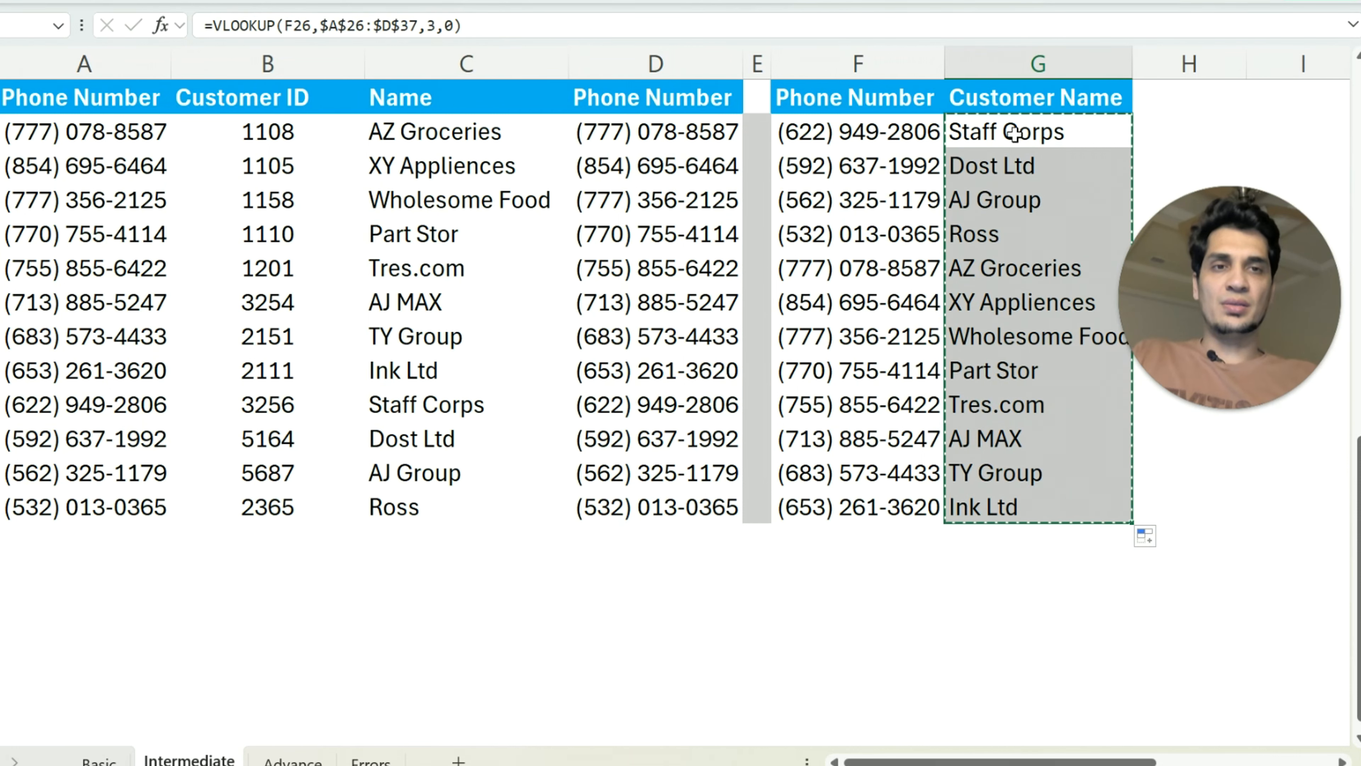
right_click(1015, 133)
left_click(1107, 209)
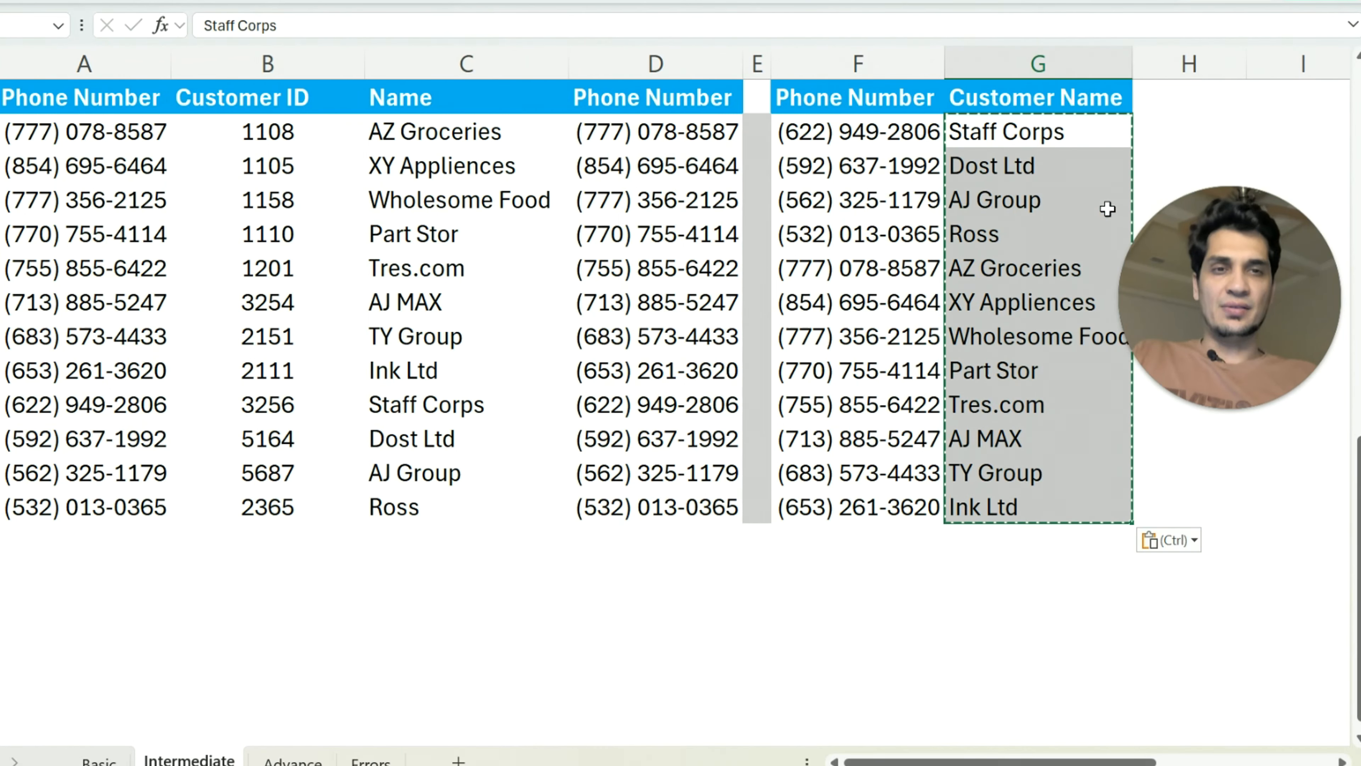
Delete helper column A holding the copied phone numbers and check the remaining Customer Name lookup results
left_click(80, 63)
right_click(83, 63)
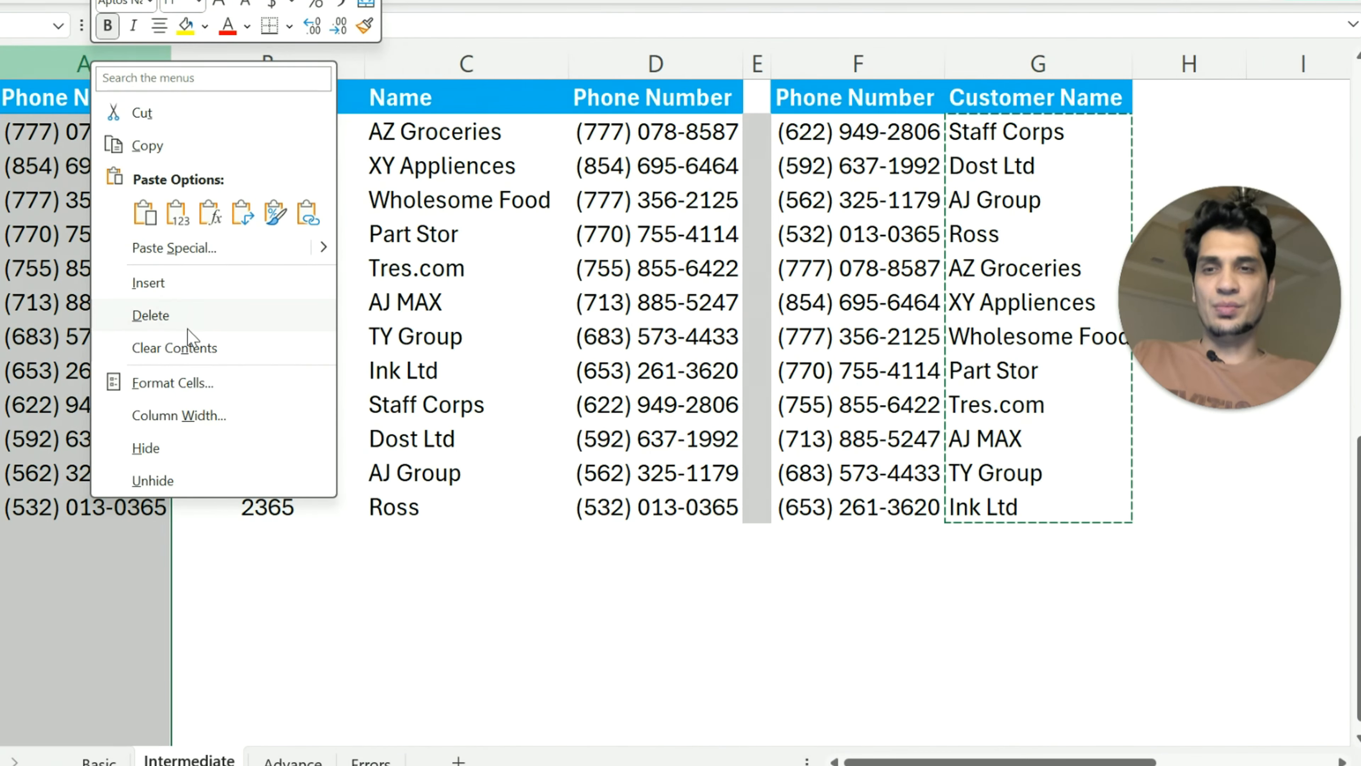
left_click(188, 316)
left_click(785, 268)
mouse_move(695, 141)
left_mouse_down()
mouse_move(887, 422)
mouse_move(872, 523)
left_mouse_up()
left_click(1052, 468)
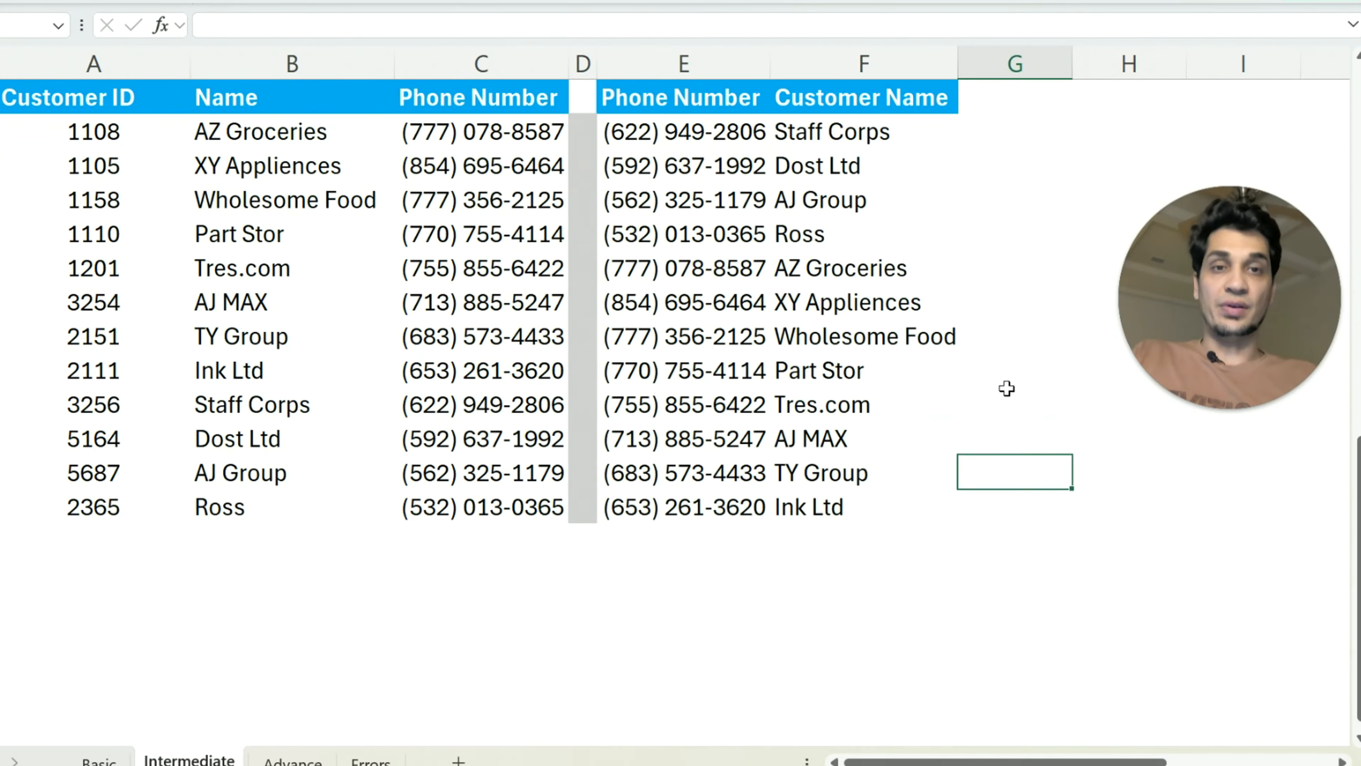
left_click(829, 131)
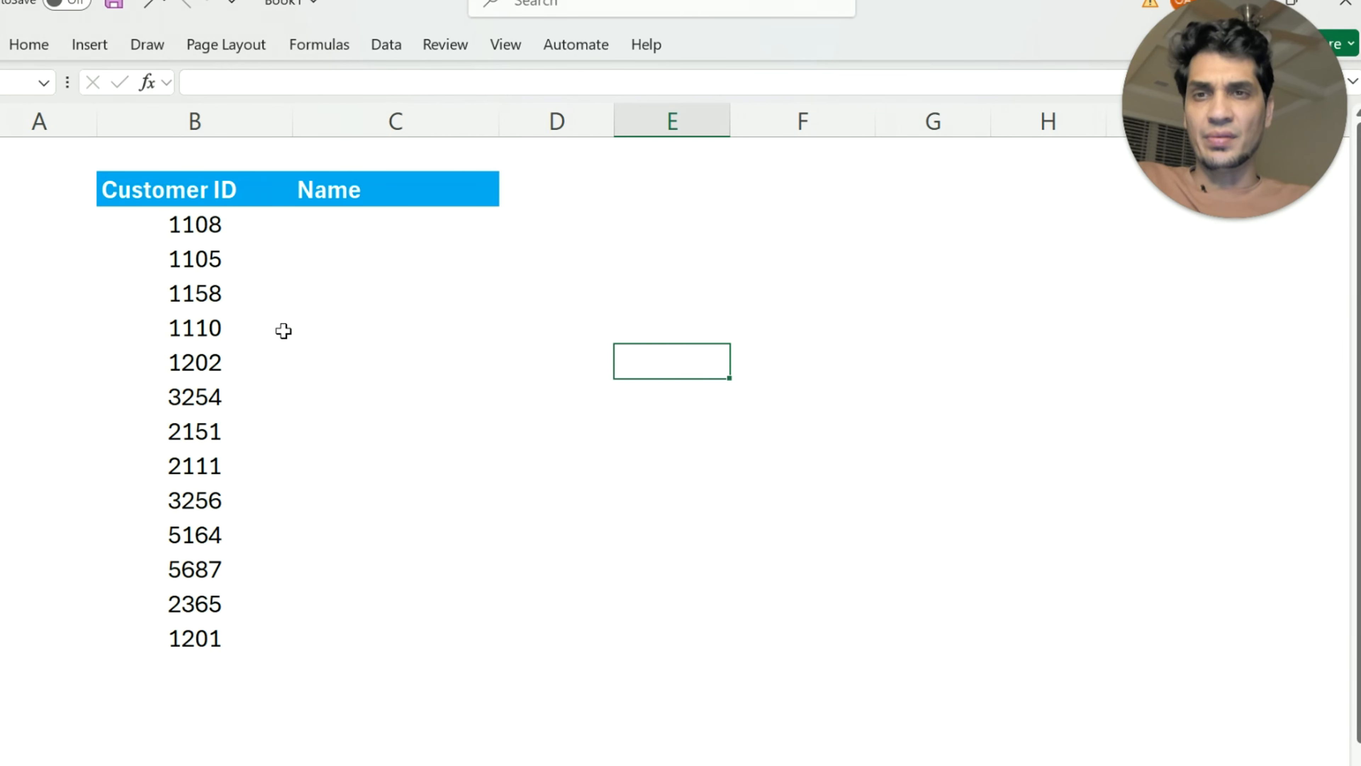
On the Advance sheet, start a VLOOKUP in C3 with the Customer ID in B3 as the lookup value
left_click(185, 188)
left_click_drag(185, 188, 364, 645)
left_click(542, 186)
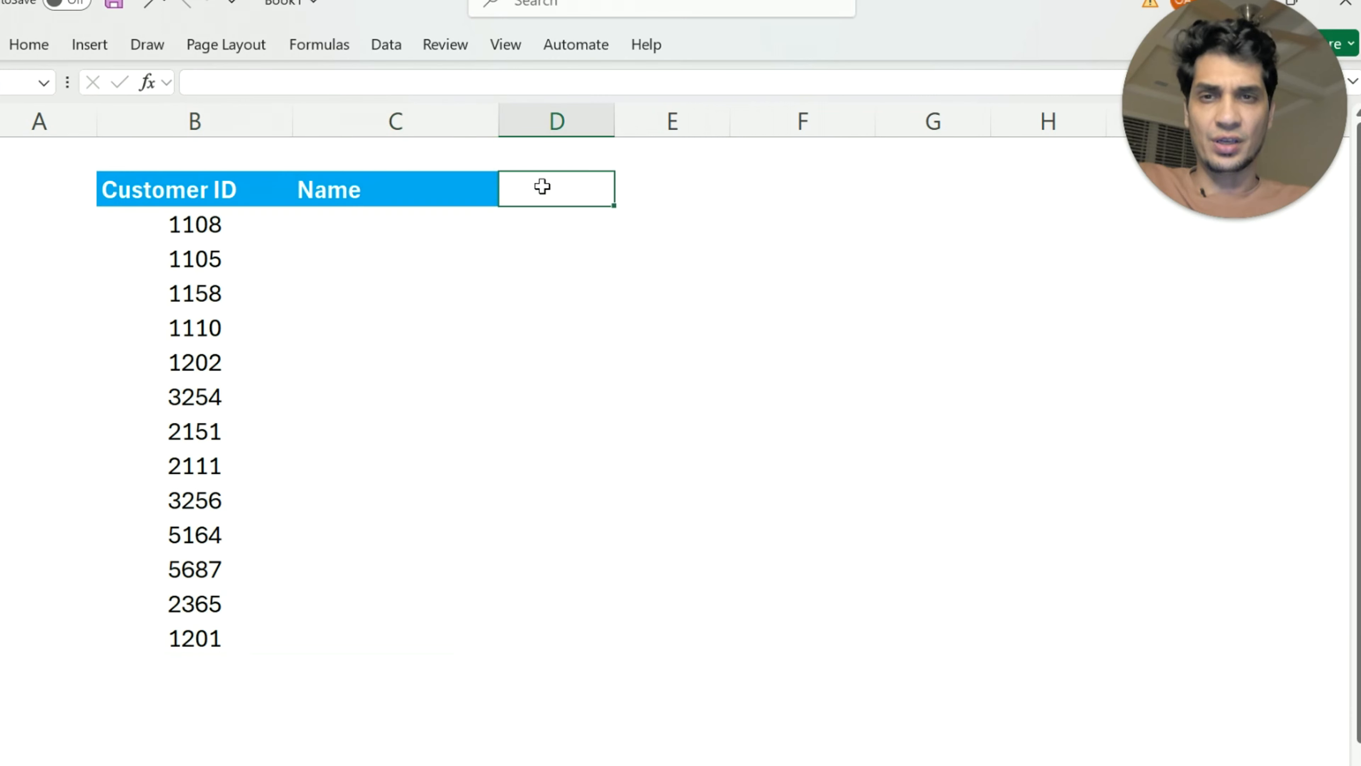
left_click(358, 226)
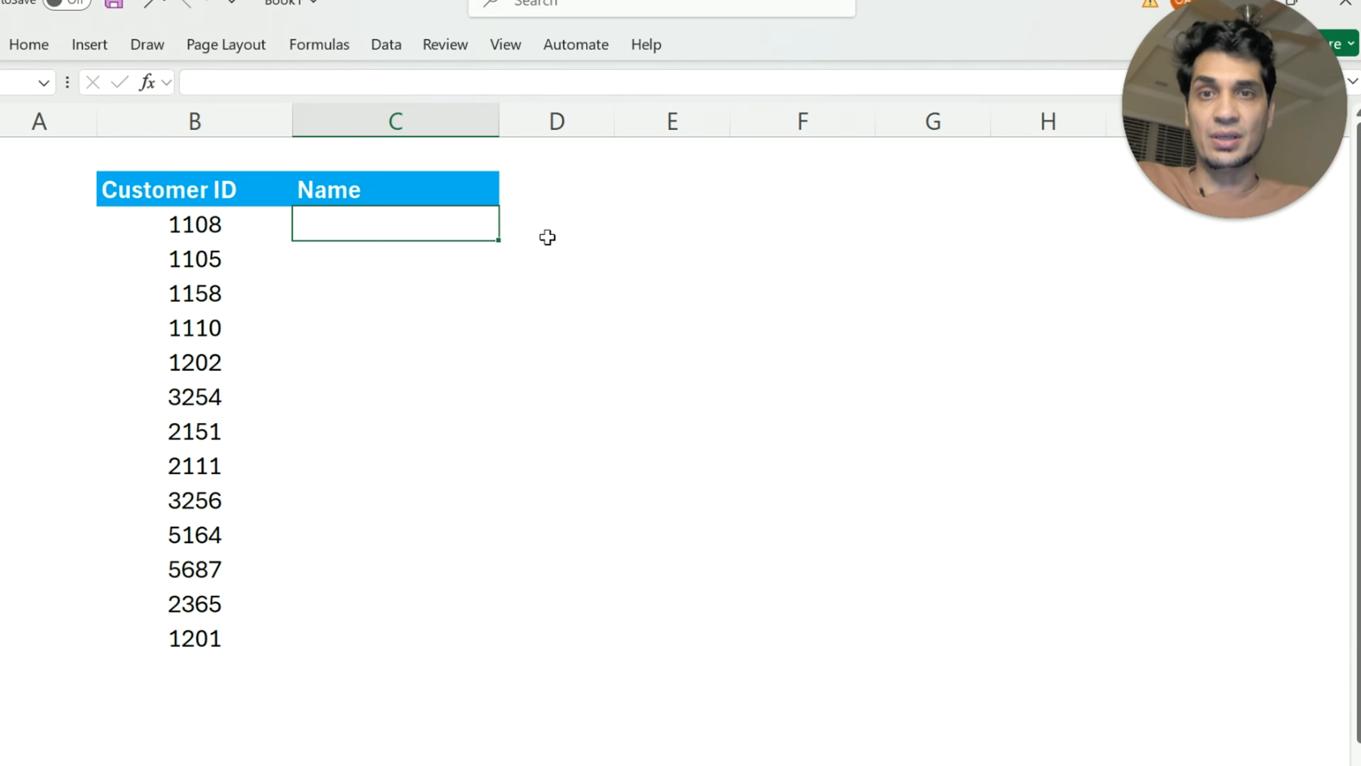
type("=")
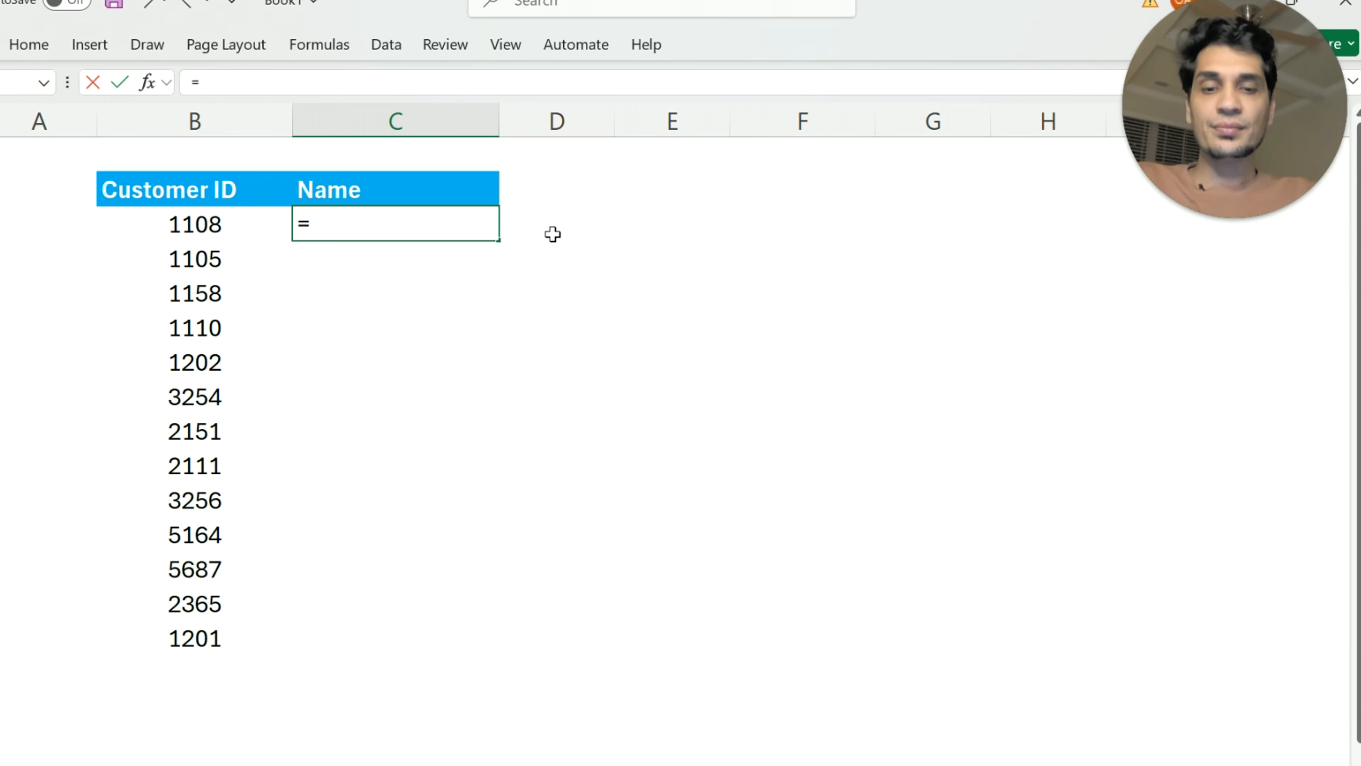
type("v")
key("Tab")
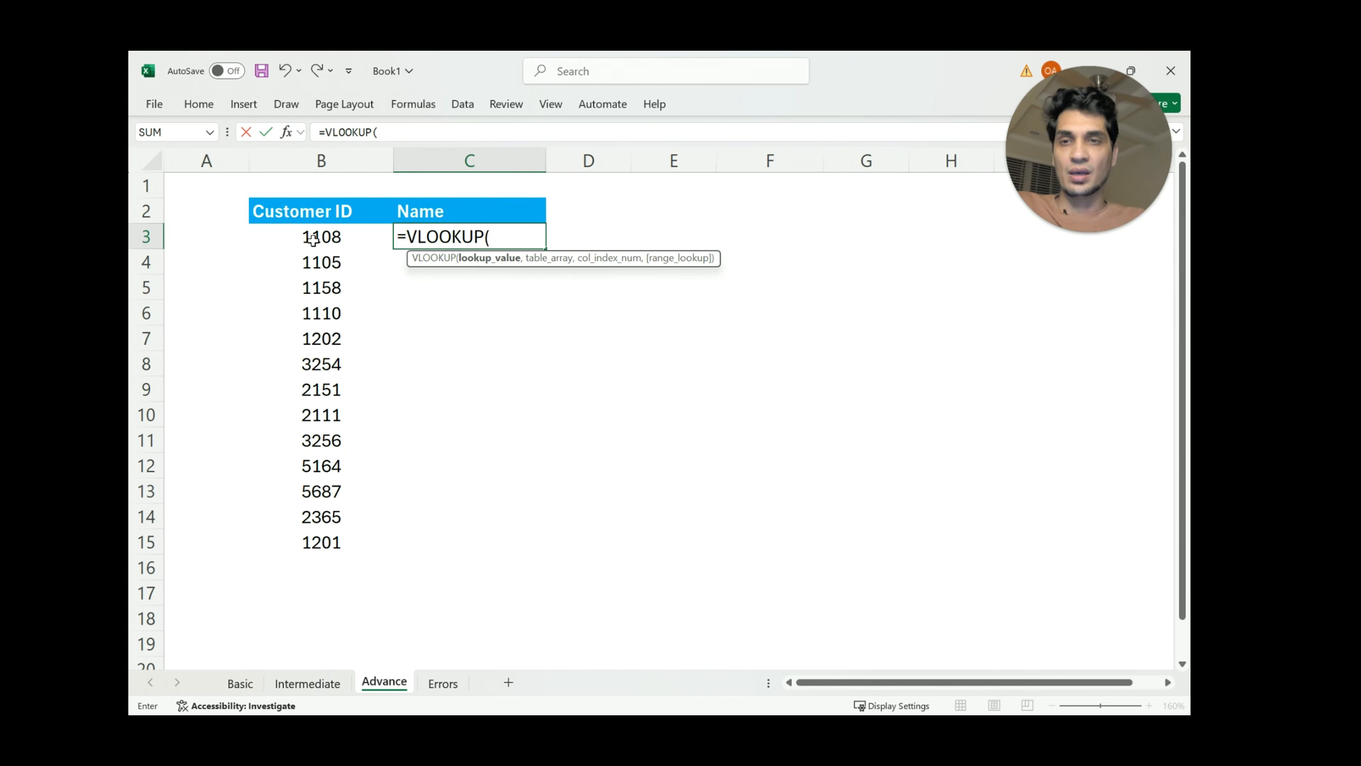
left_click(314, 240)
type(",")
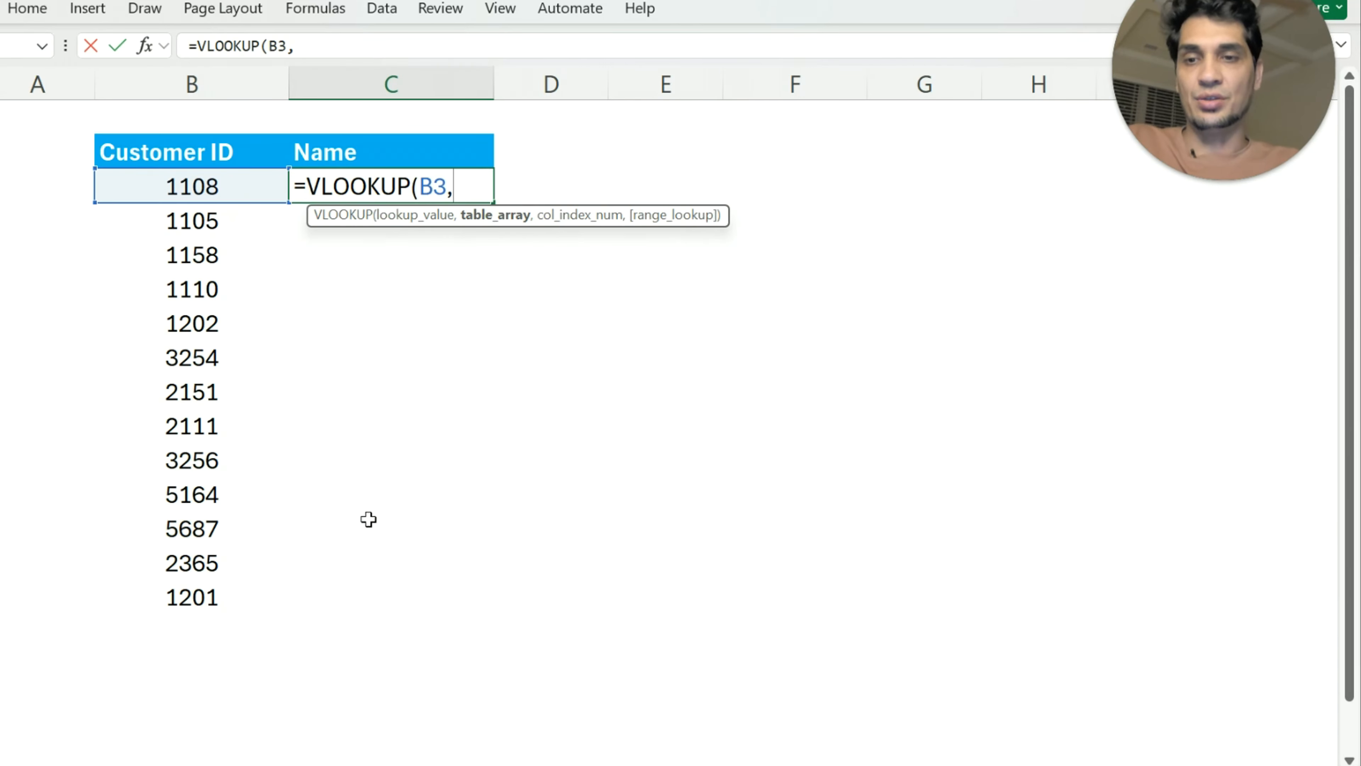
Set the formula's table array to B3:C14 on the Intermediate sheet, locked as absolute references
left_click(185, 764)
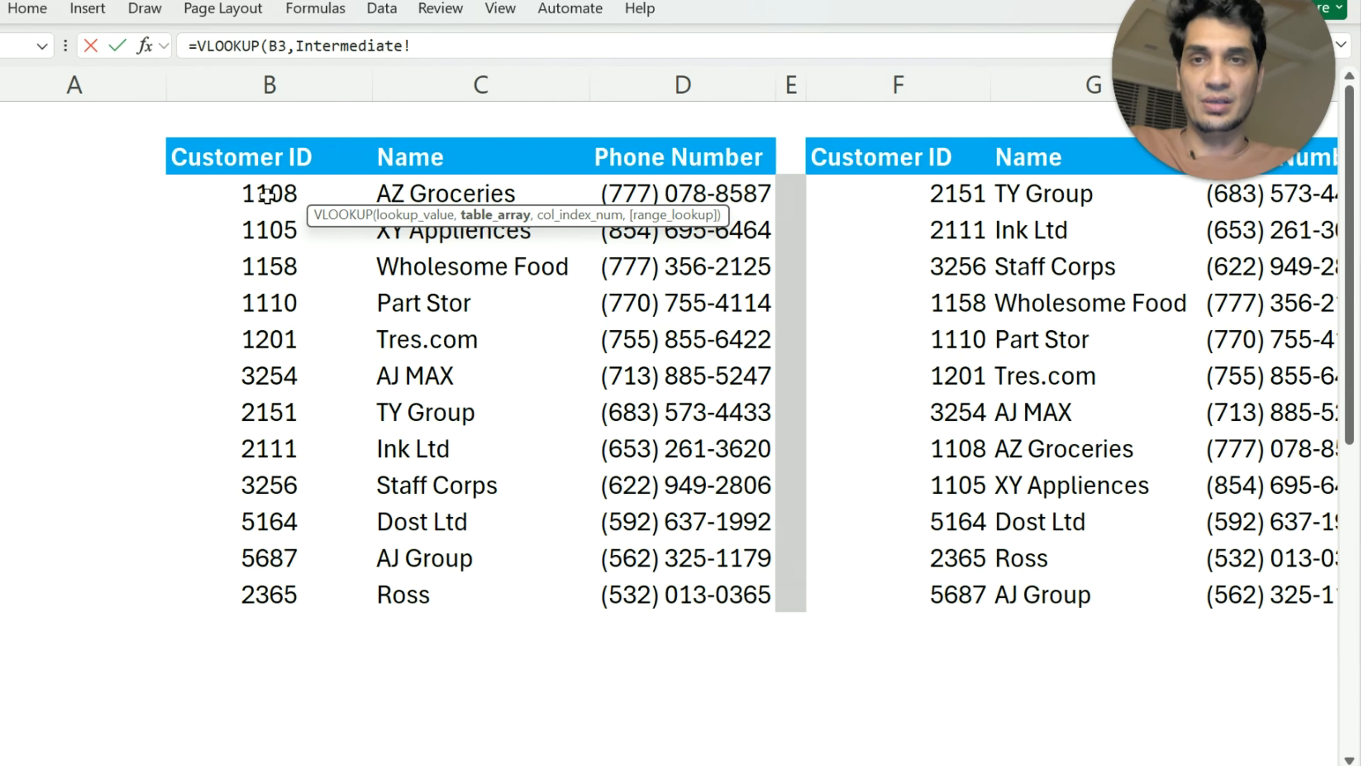
left_click(265, 192)
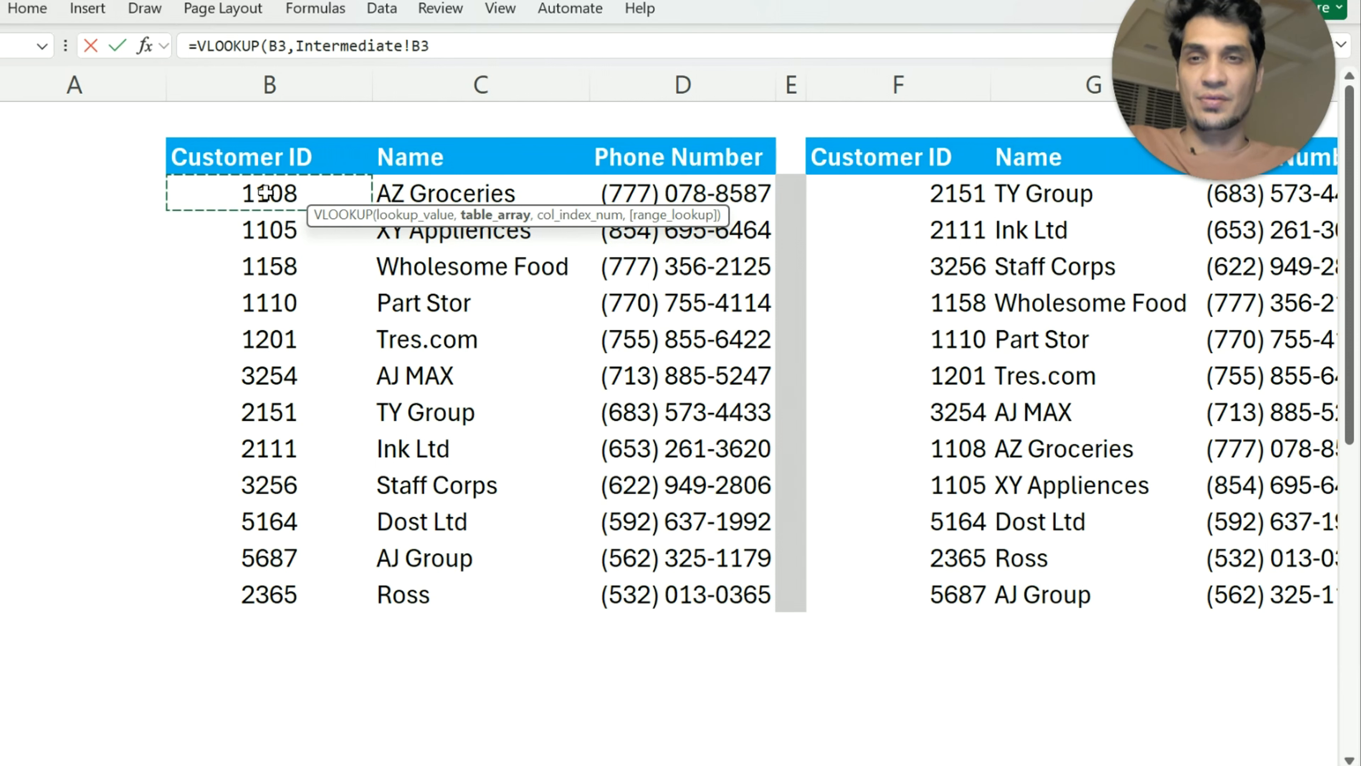
left_click_drag(265, 193, 439, 594)
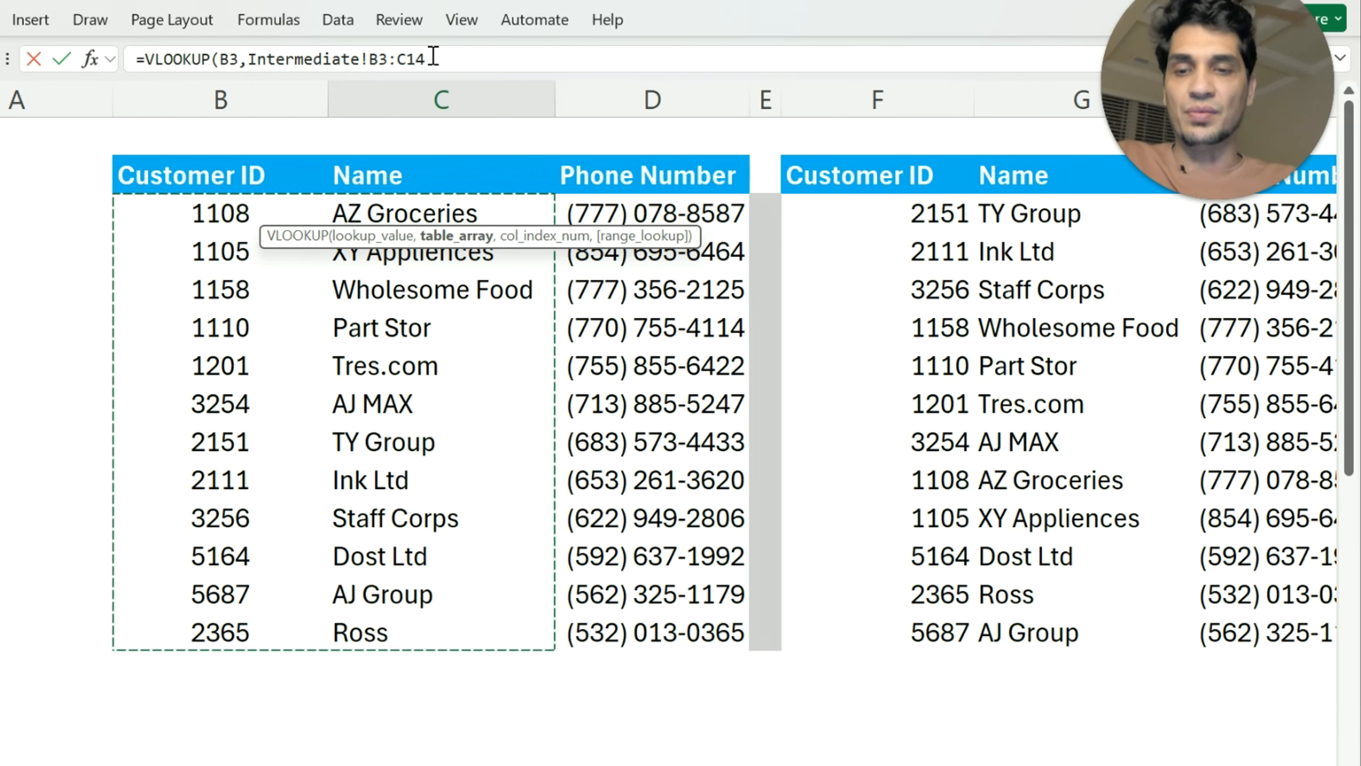
key("F4")
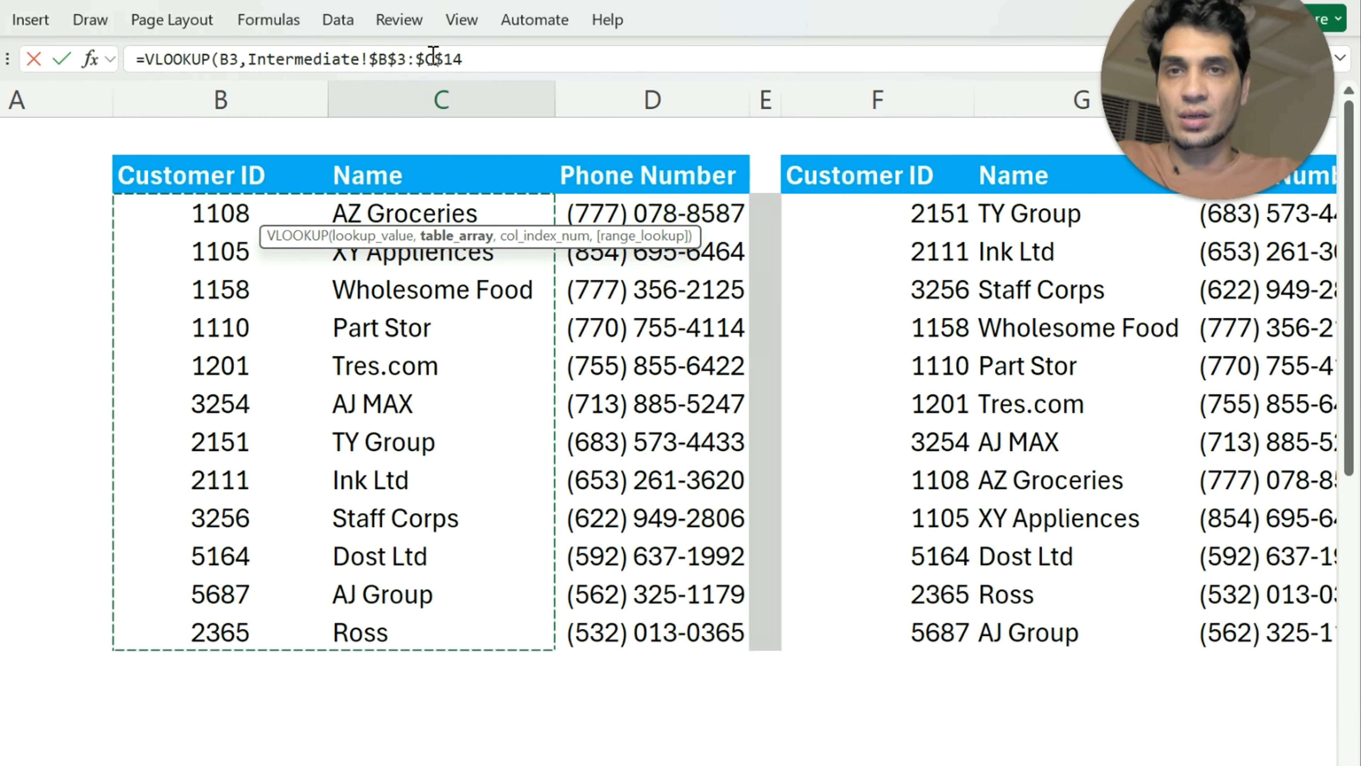
Complete the C3 formula with column index 2 and exact match 0
left_click(475, 61)
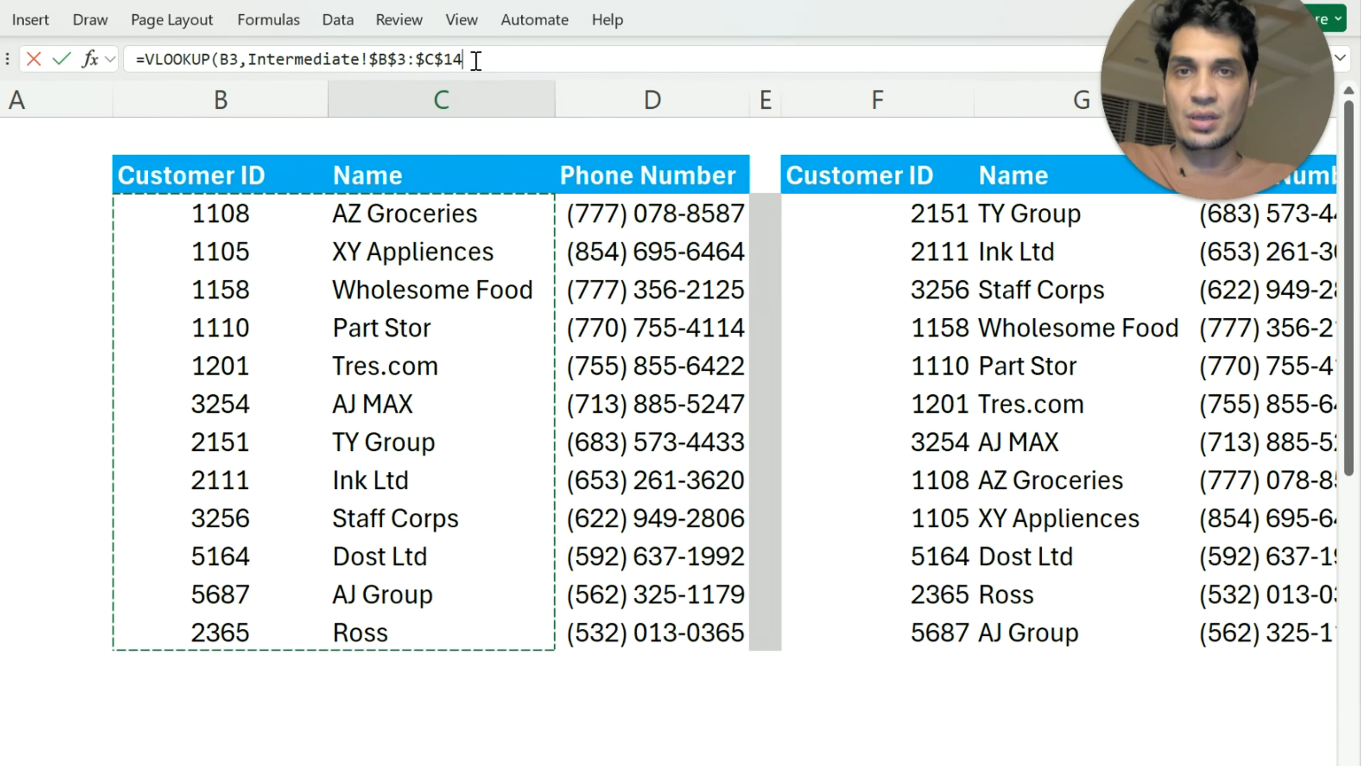
type(",2,")
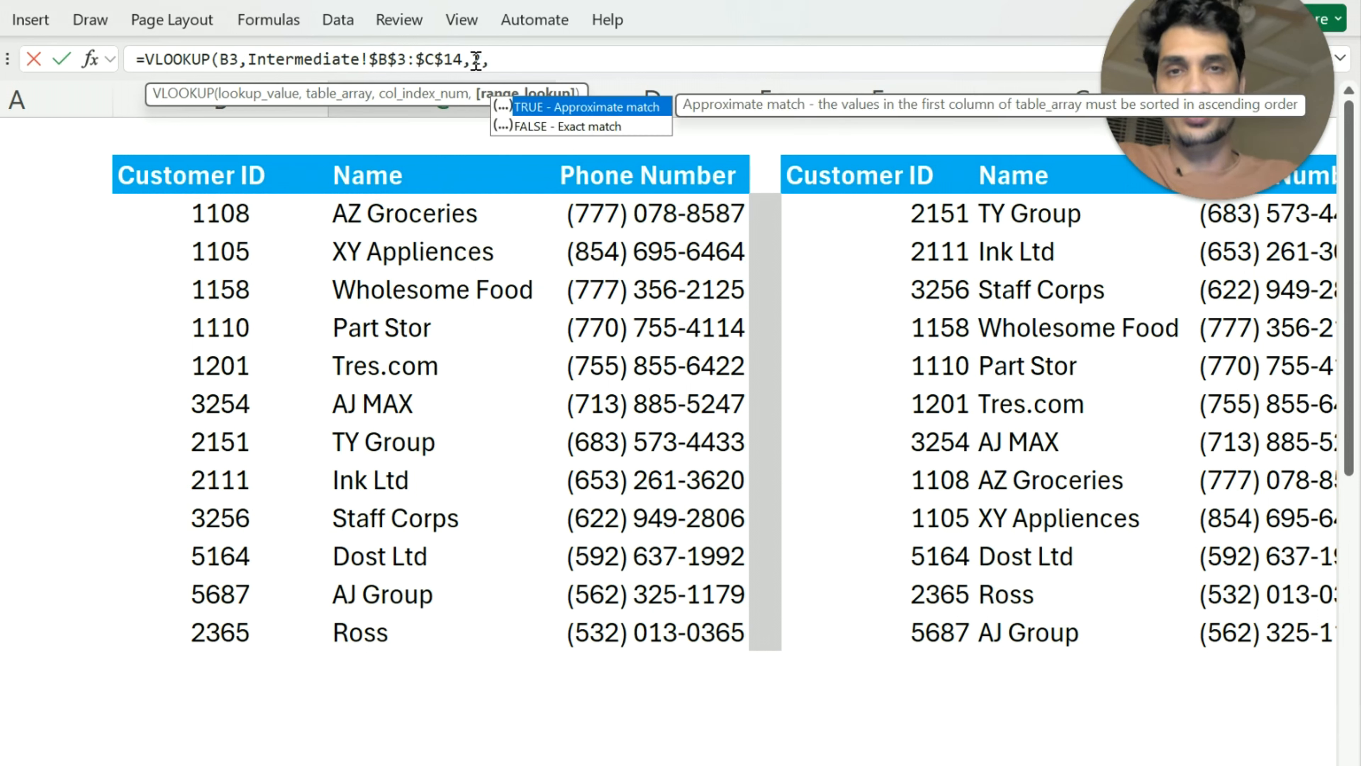
type("0)")
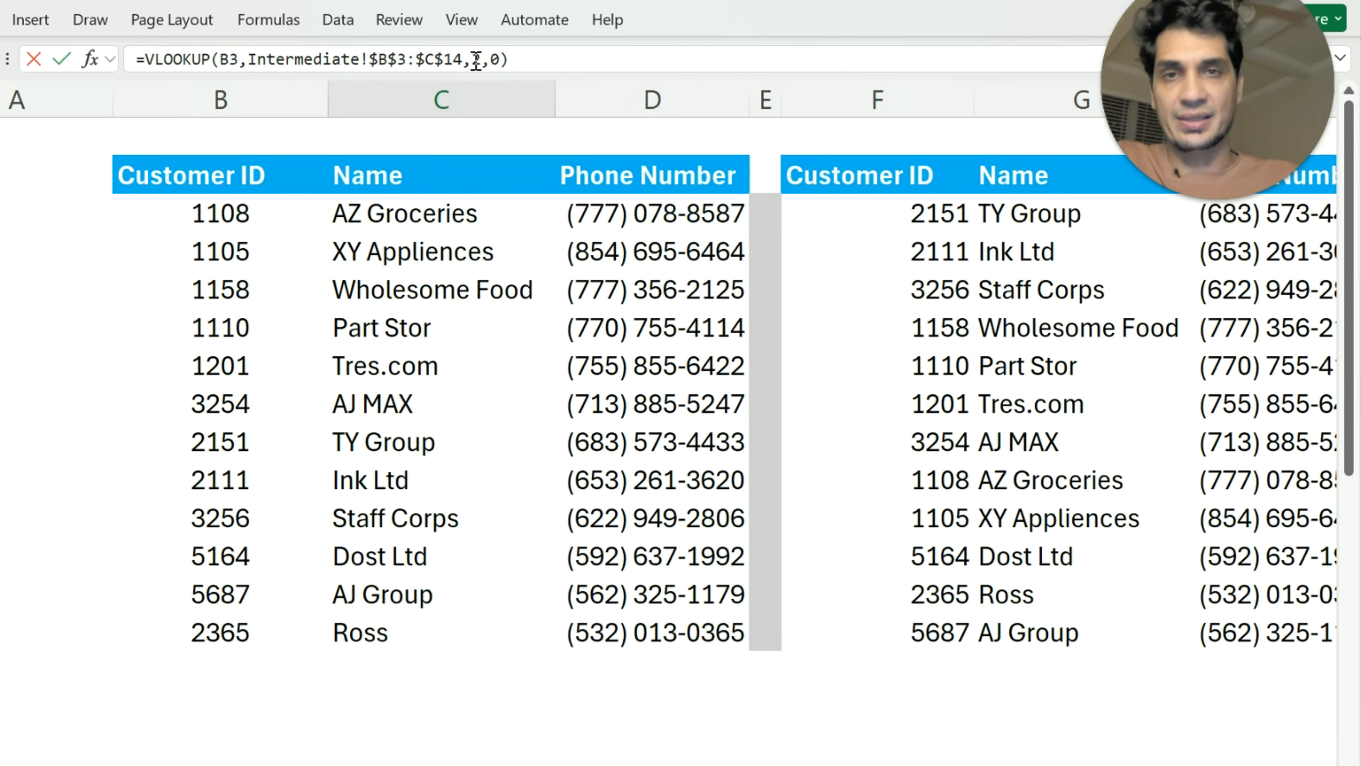
key("Return")
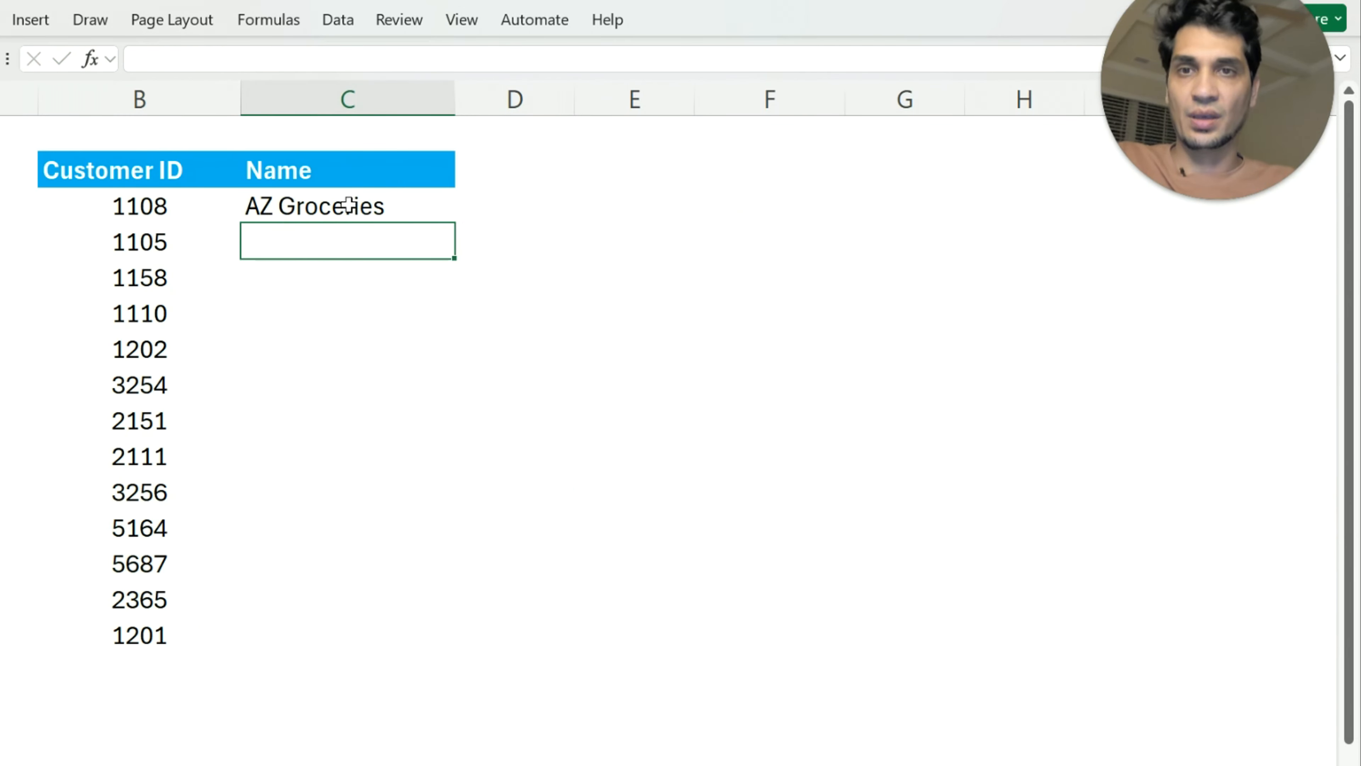
Fill the C3 formula down through C15 and inspect the lookup in C7
left_click(395, 209)
double_click(454, 224)
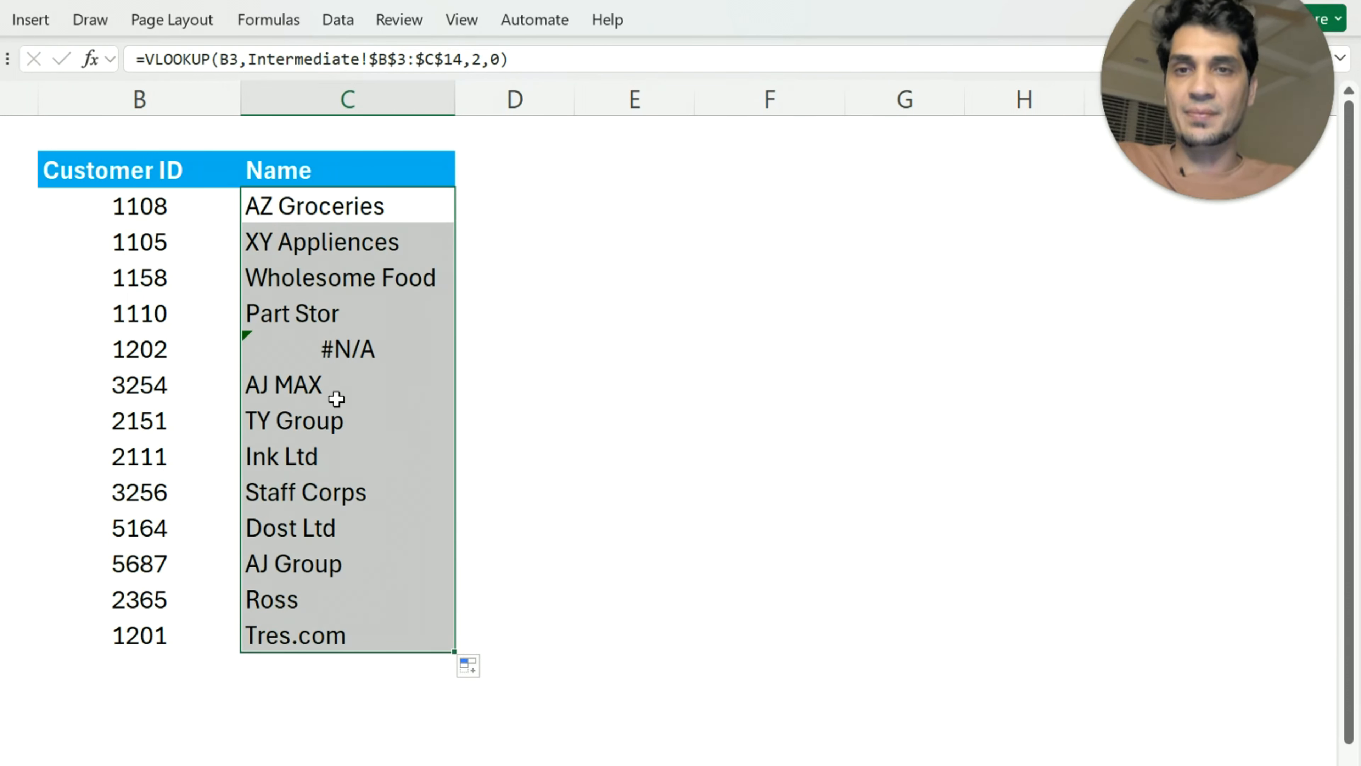
left_click(396, 349)
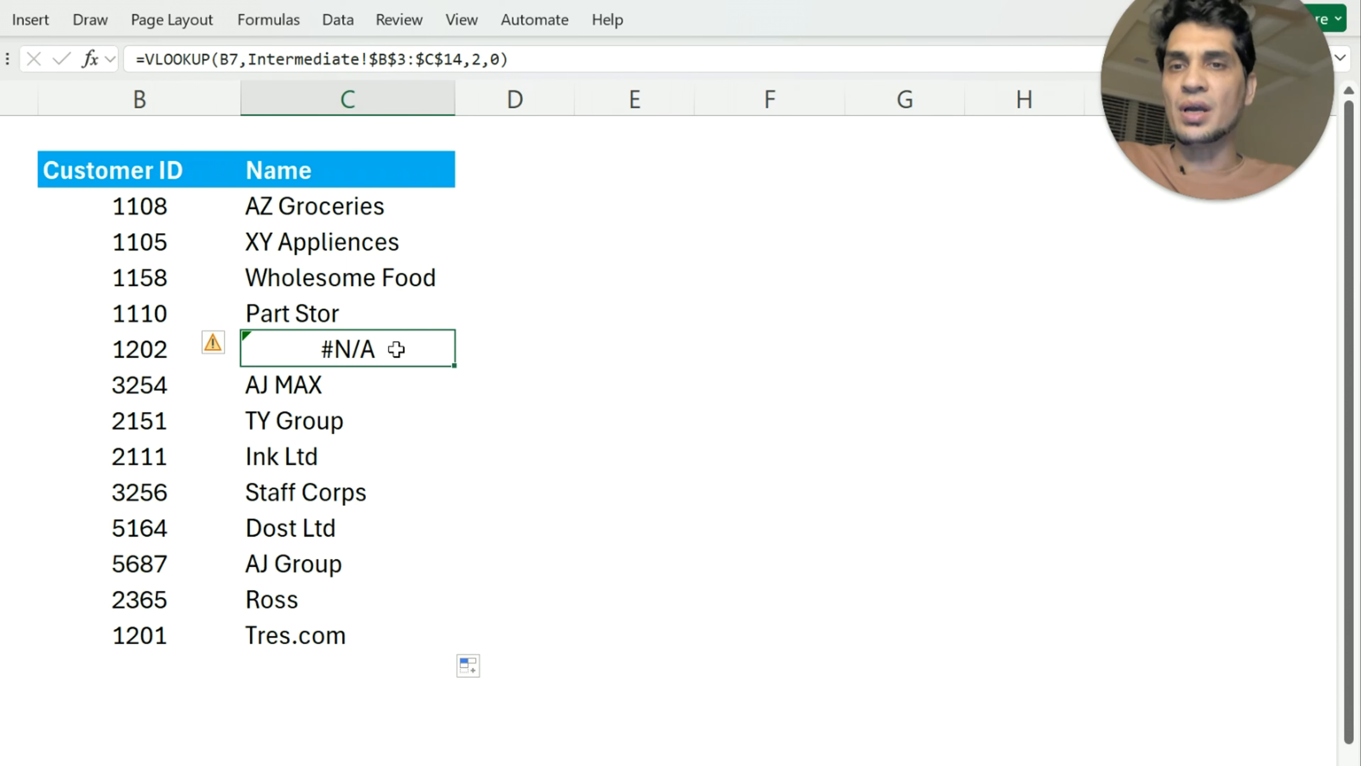
left_click(506, 352)
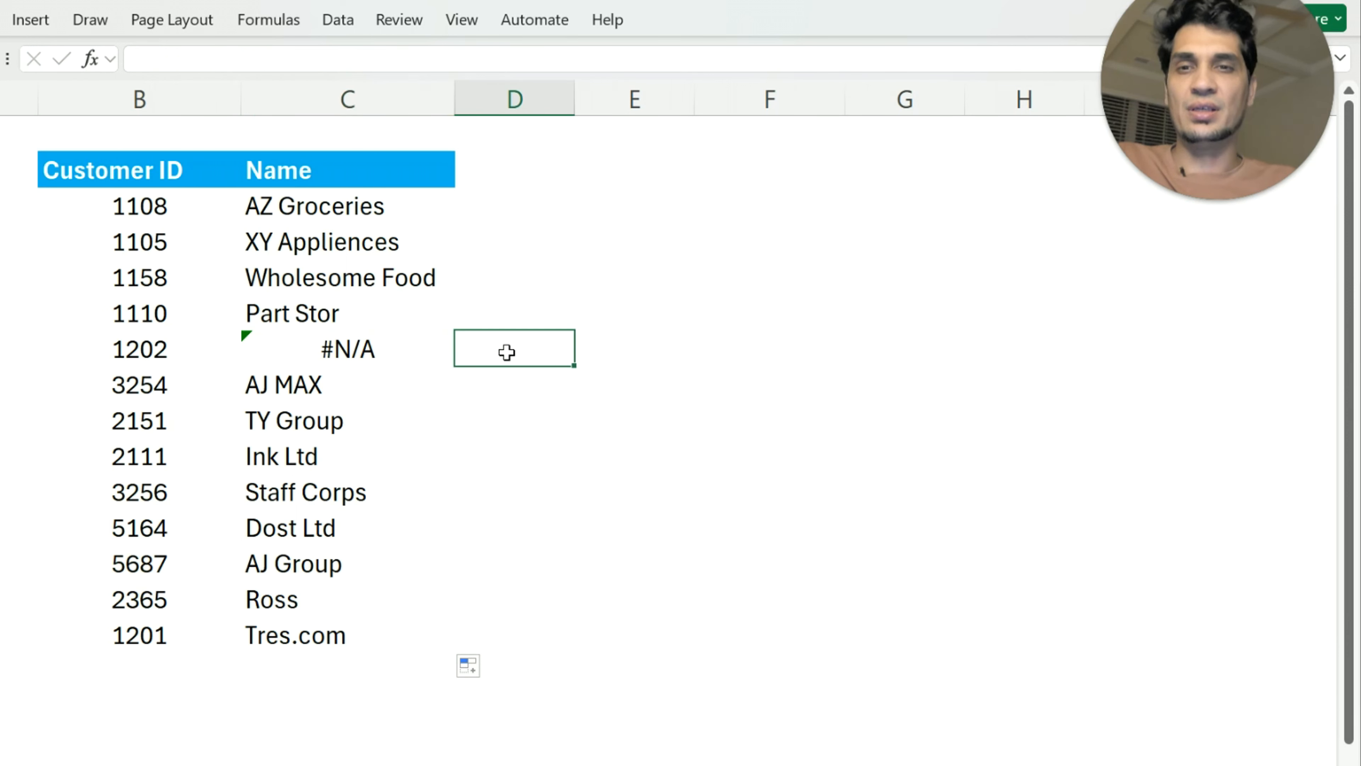
Check the Customer ID list on the Intermediate sheet and replace the ID in B6 on the Advance sheet with one missing from that list
left_click(147, 343)
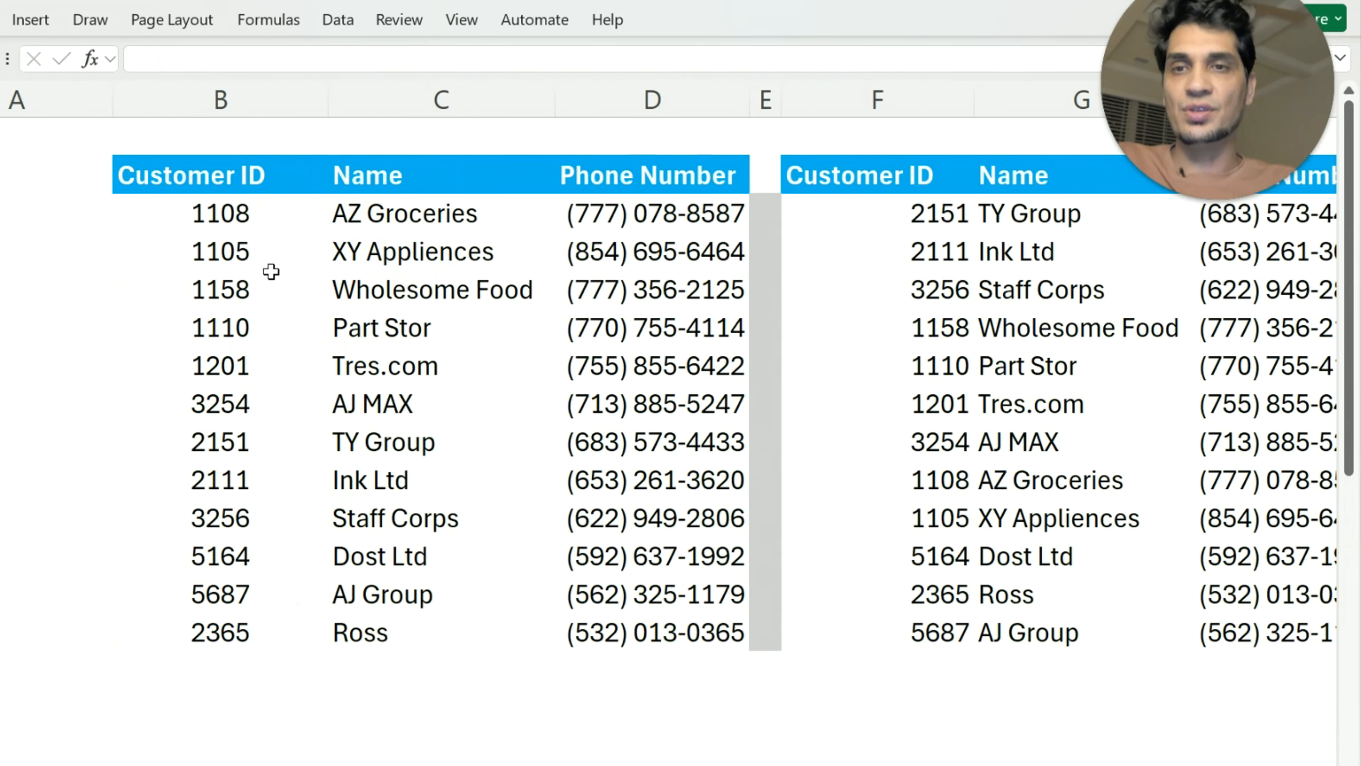
left_click_drag(231, 214, 213, 637)
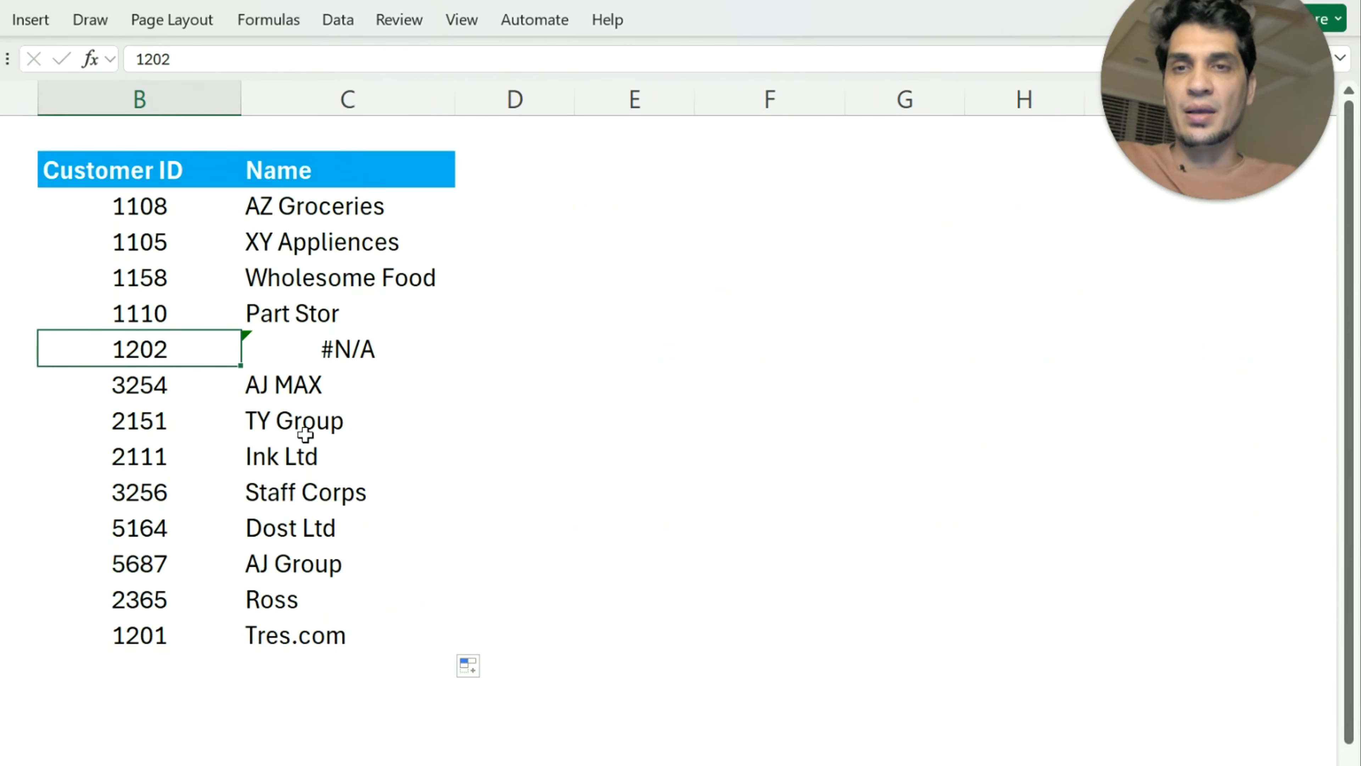
key("Up")
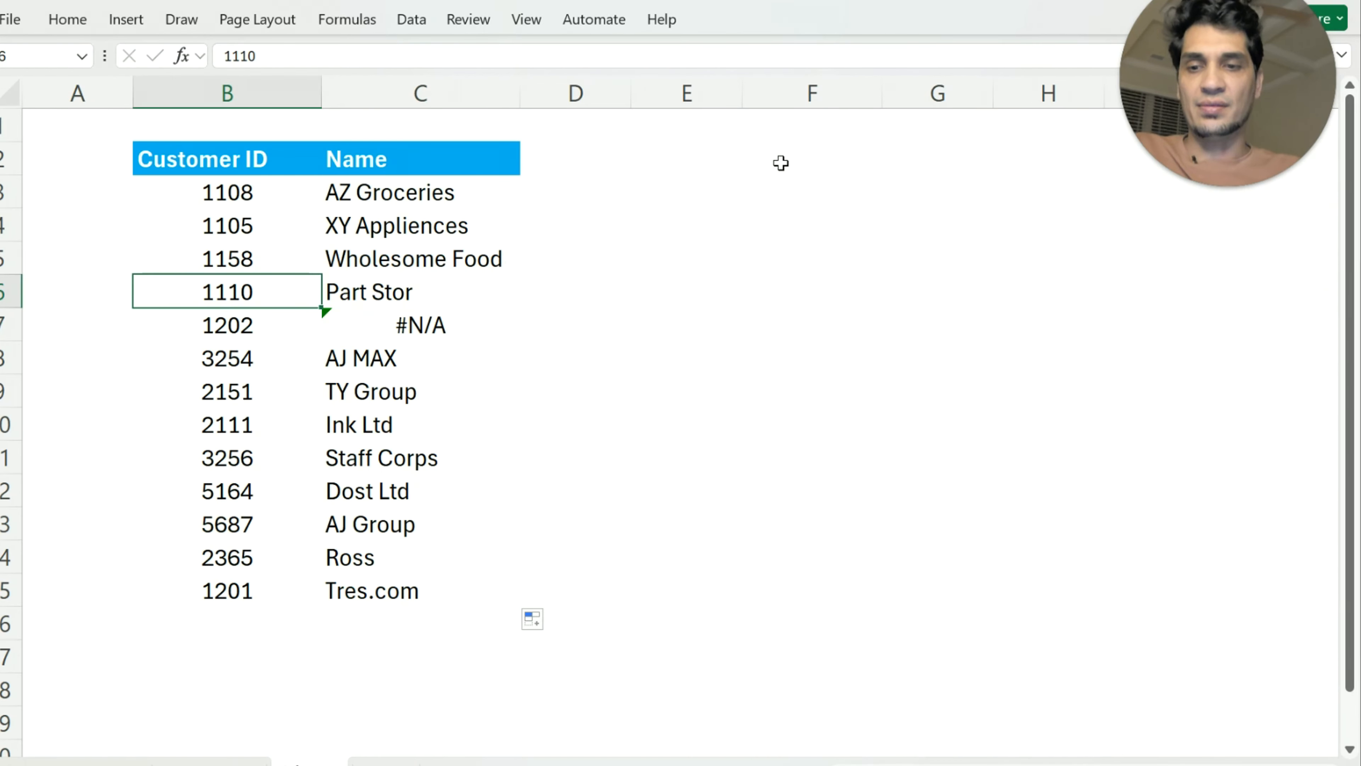
type("3210")
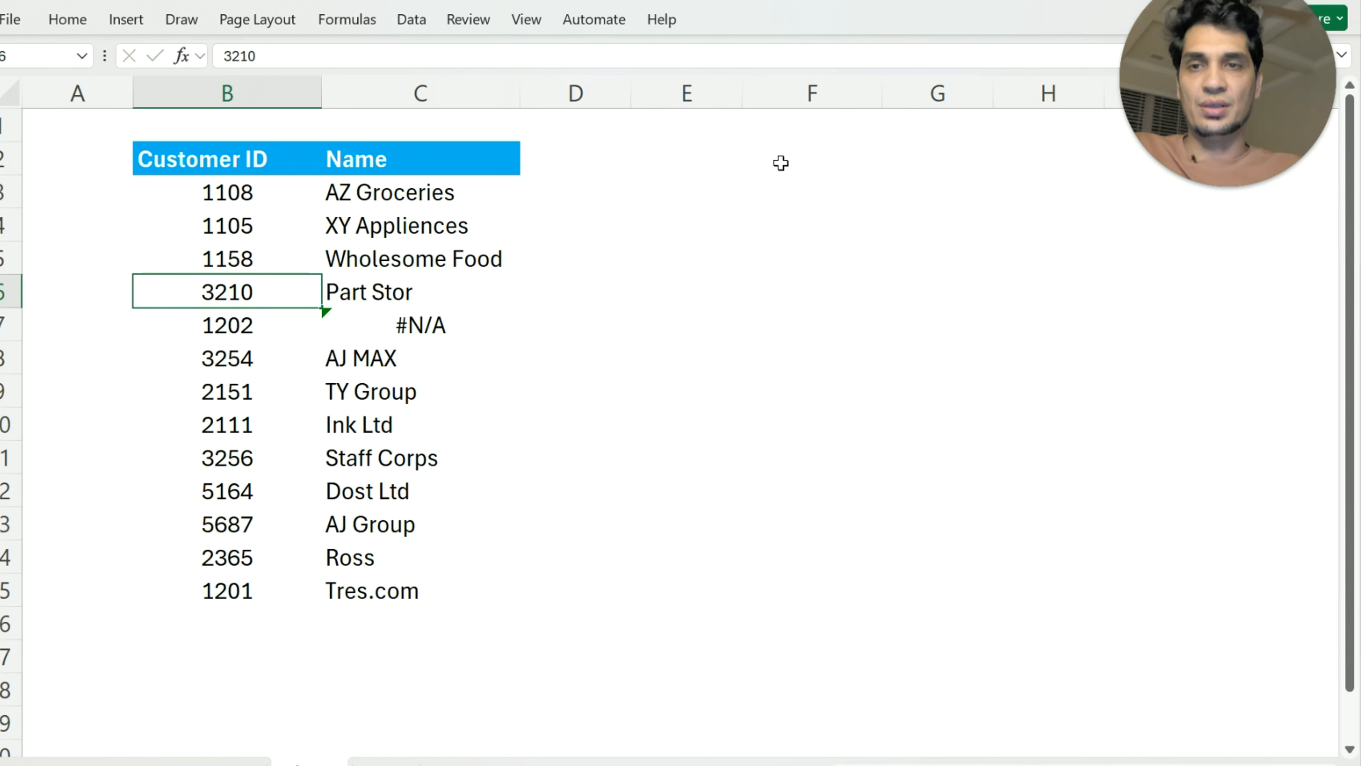
key("Return")
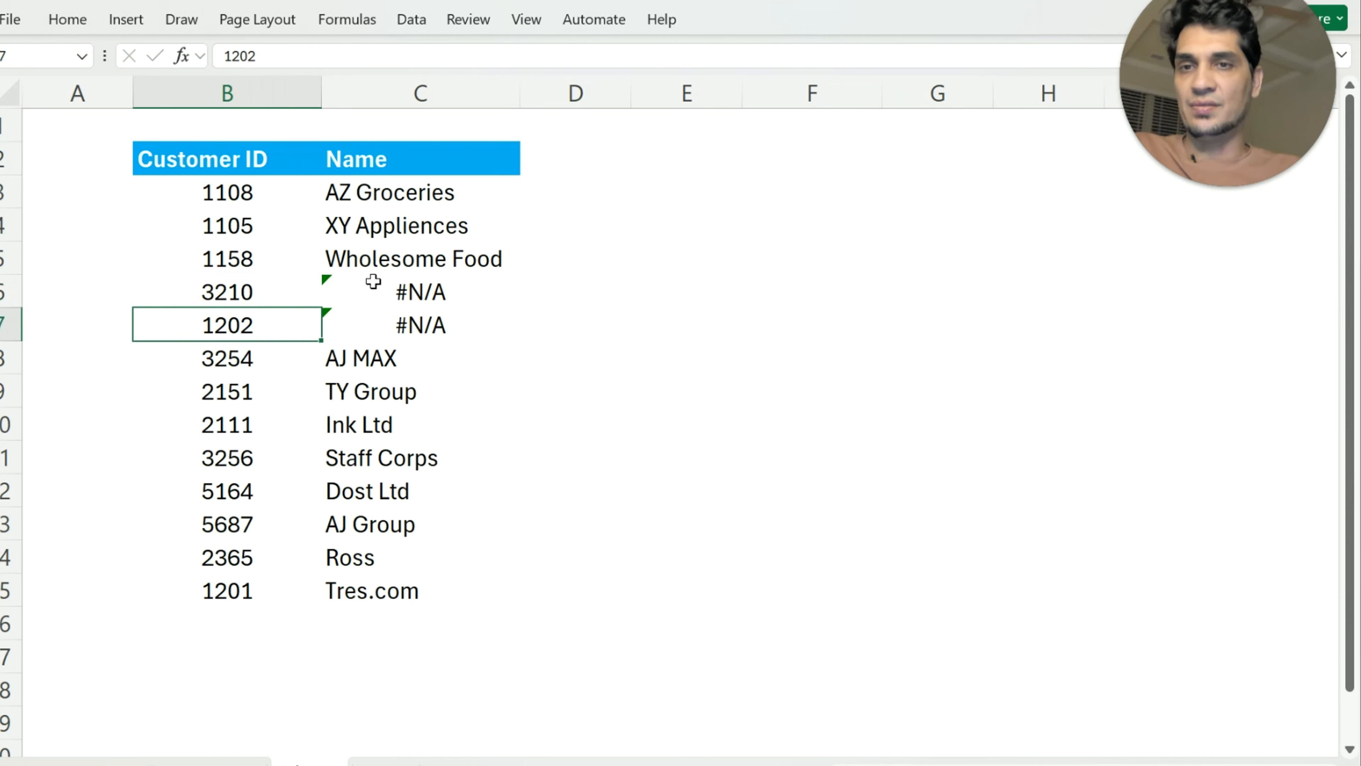
left_click_drag(371, 282, 370, 317)
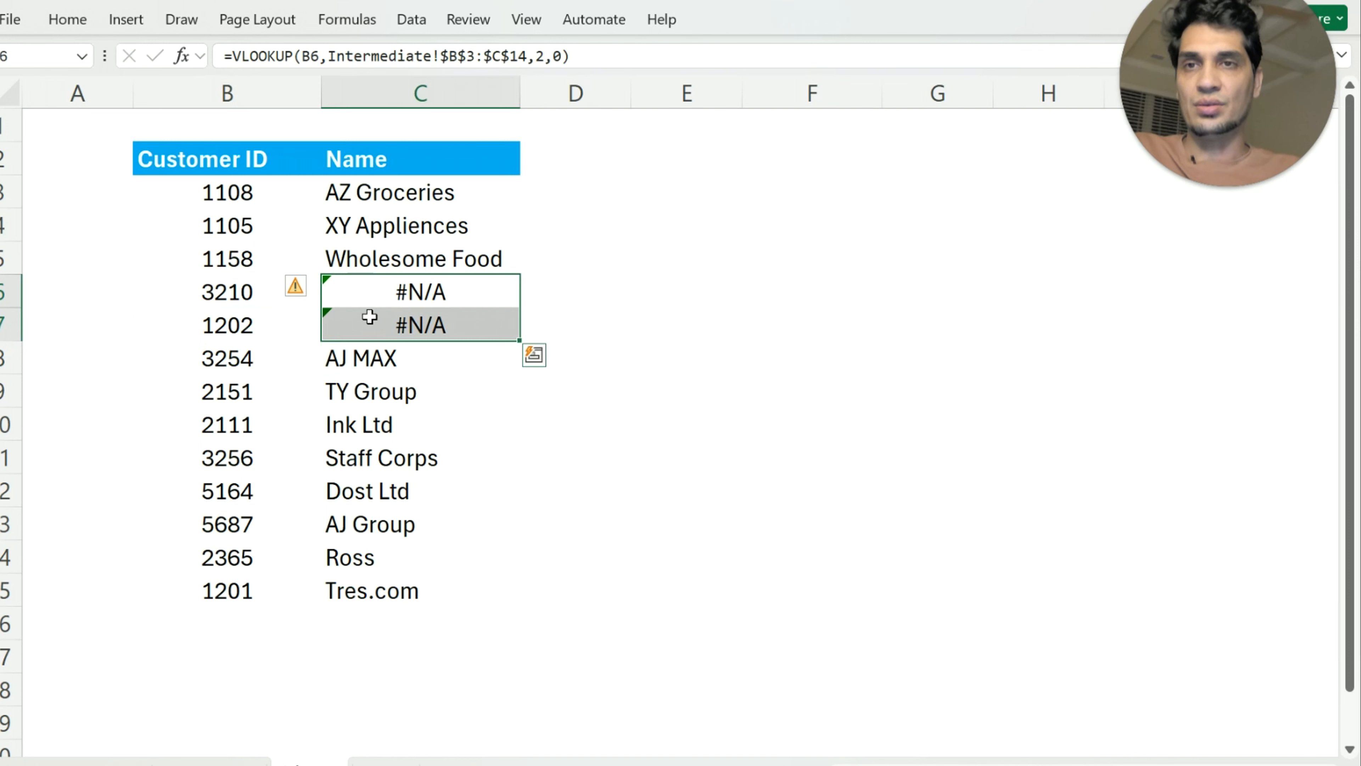
left_click(624, 392)
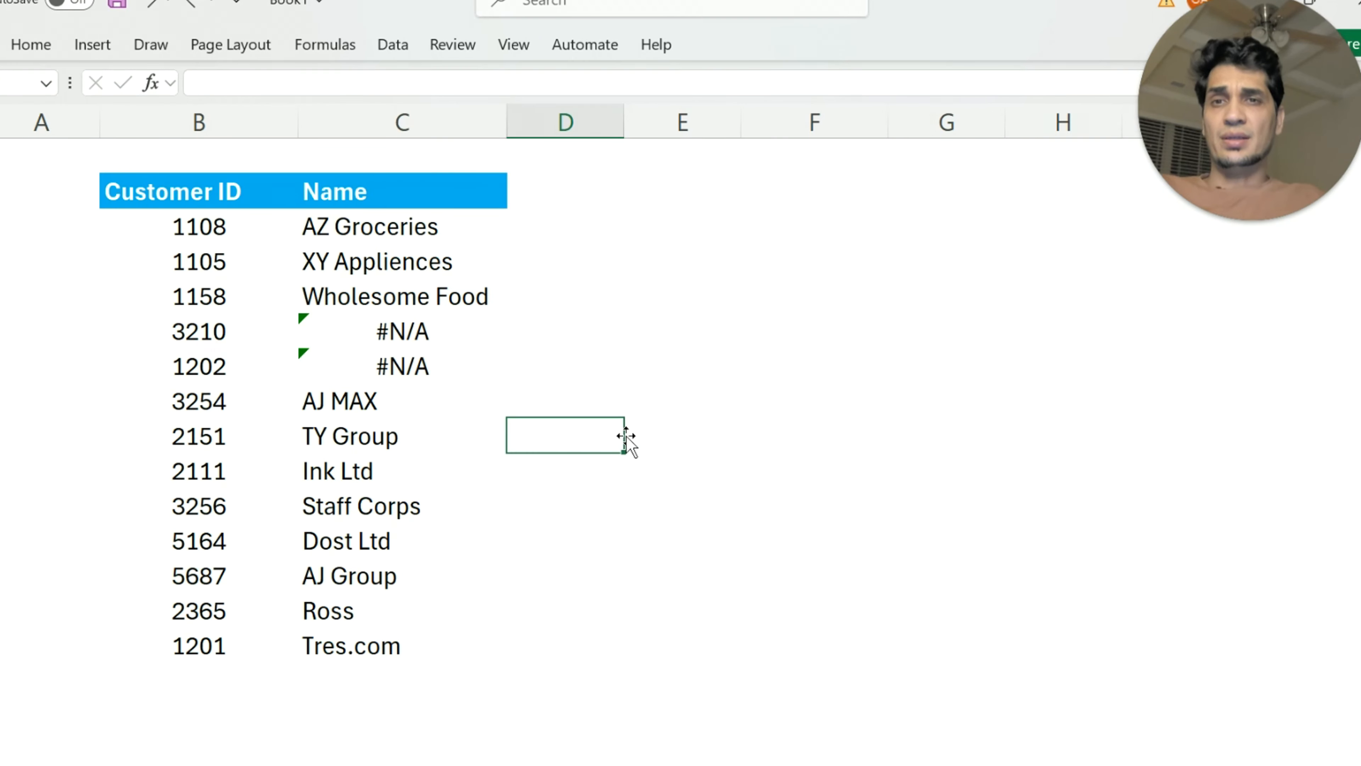
Start replacing the C3 formula with an IFERROR wrapping a VLOOKUP that uses B3 as the lookup value
left_click(356, 230)
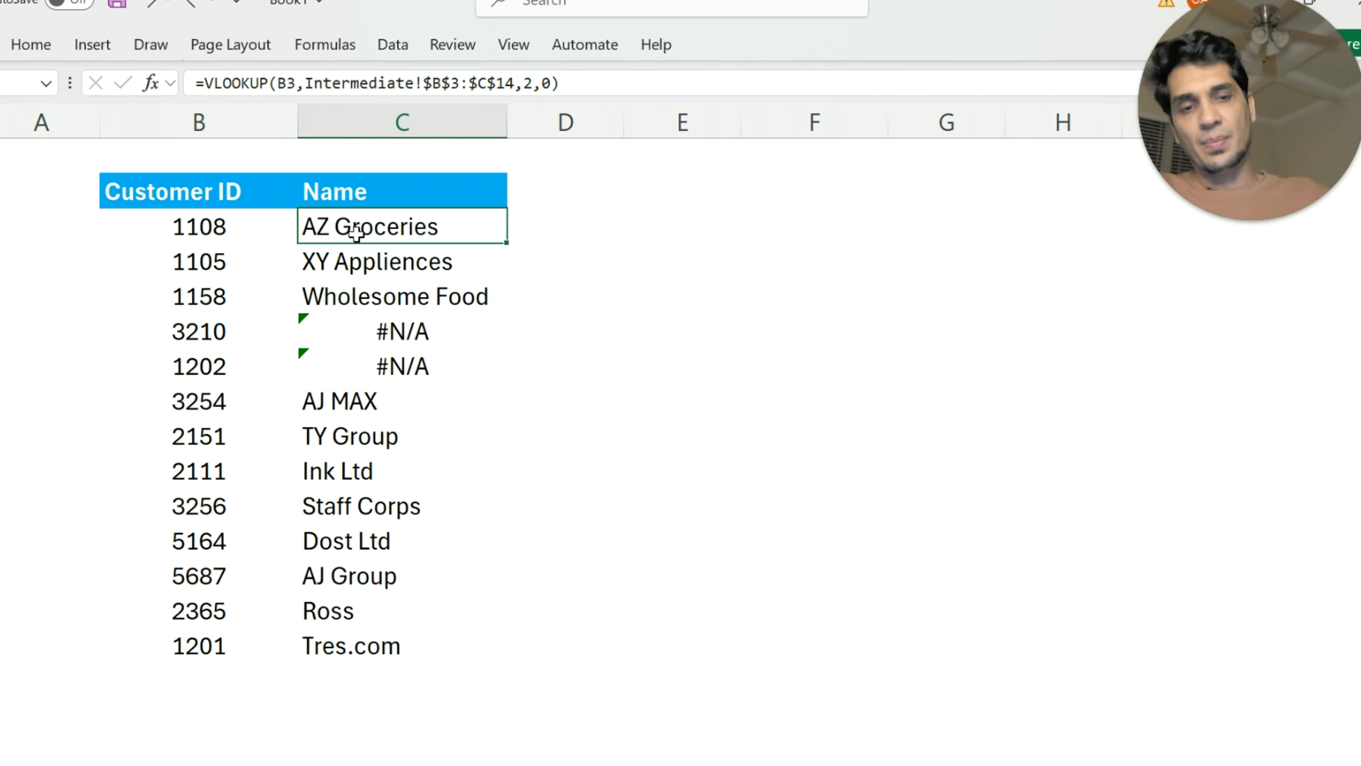
type("=iferror")
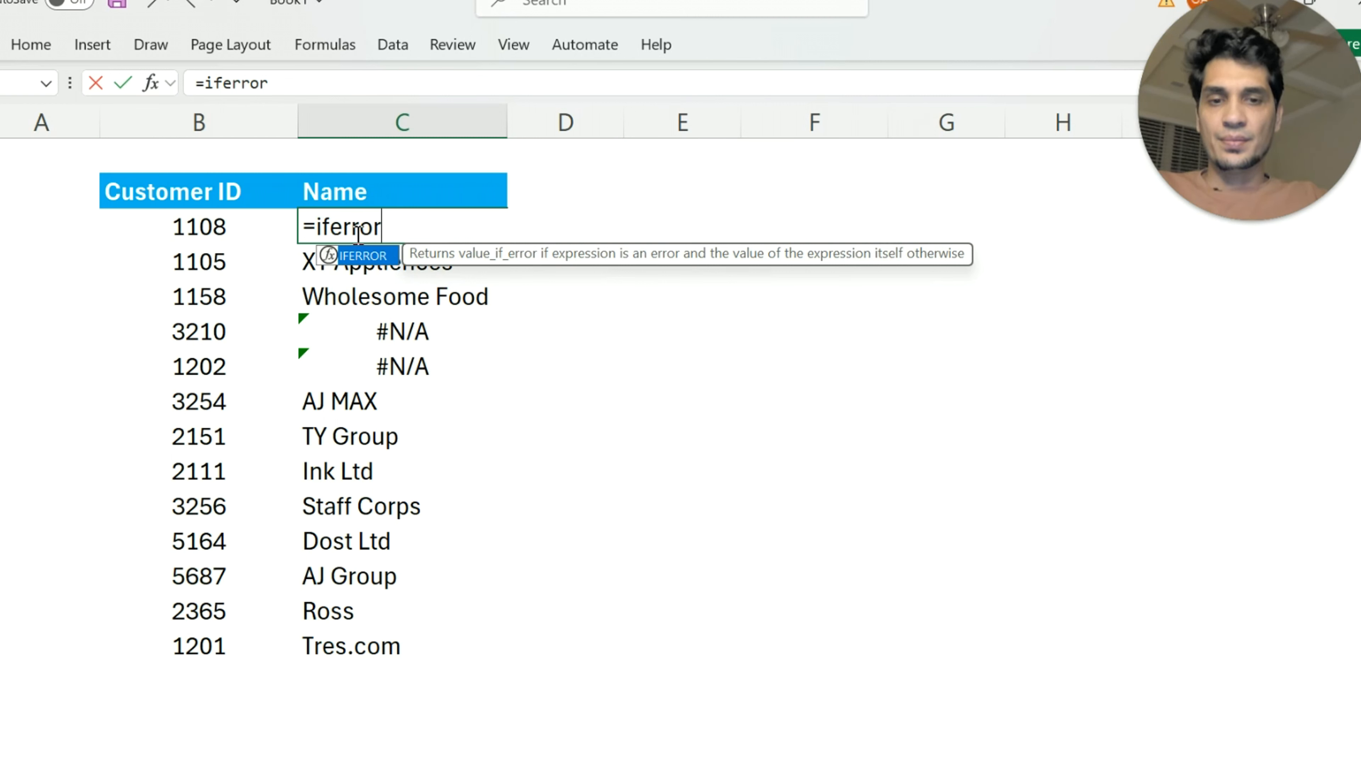
key("Tab")
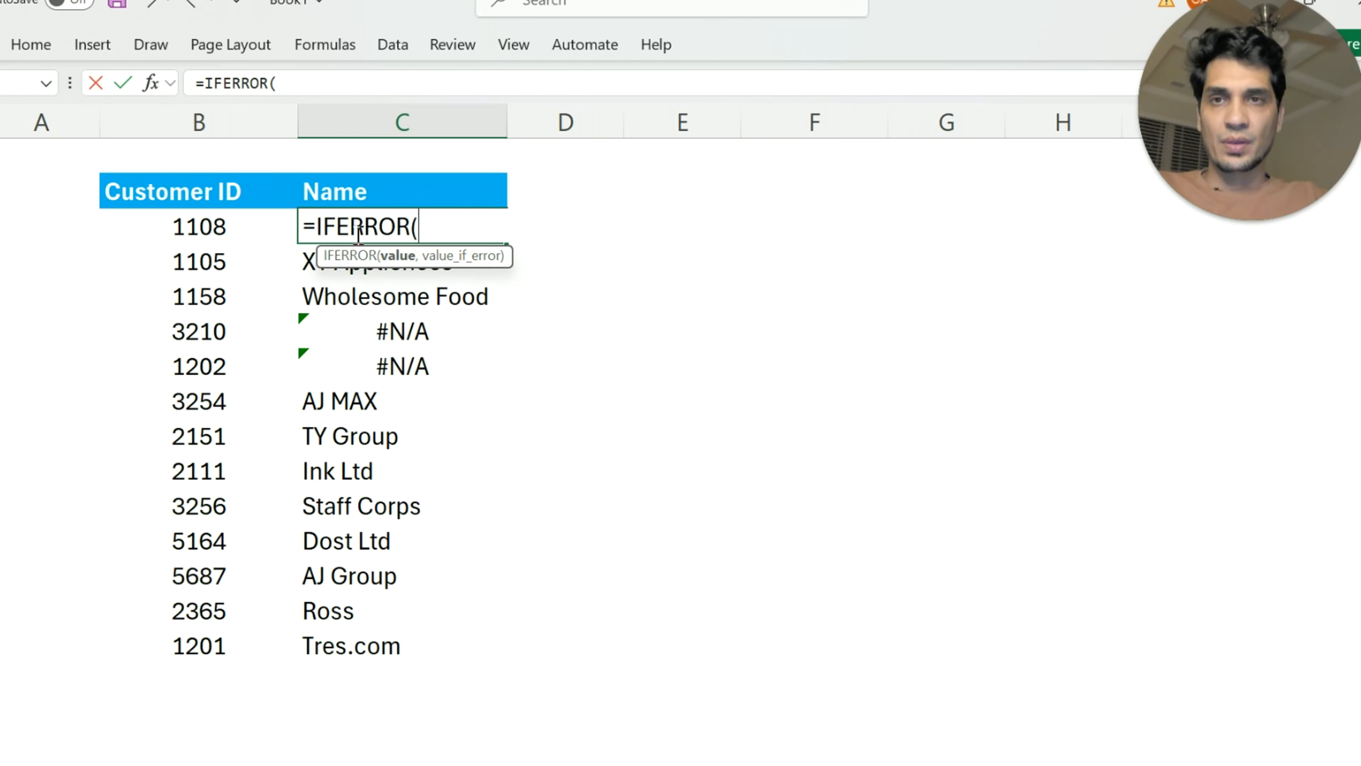
type("vlo")
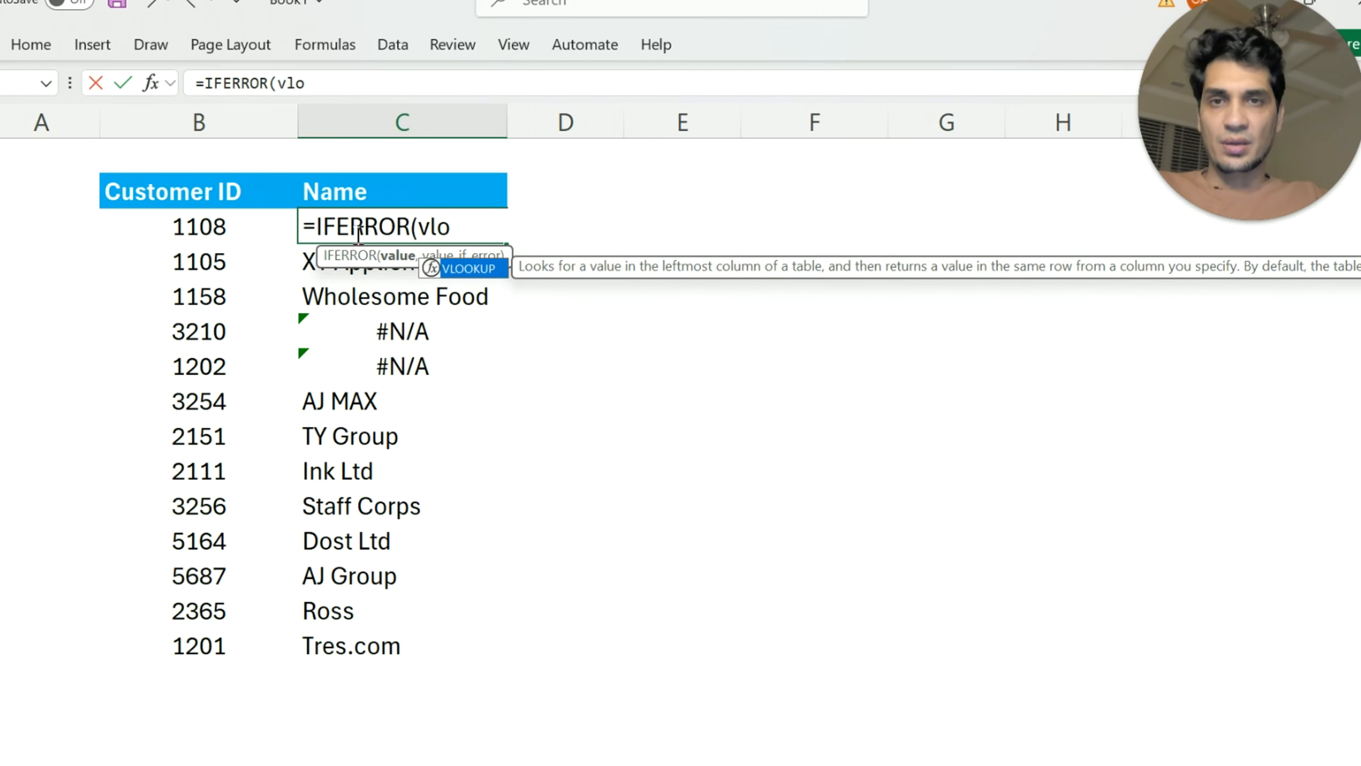
key("Tab")
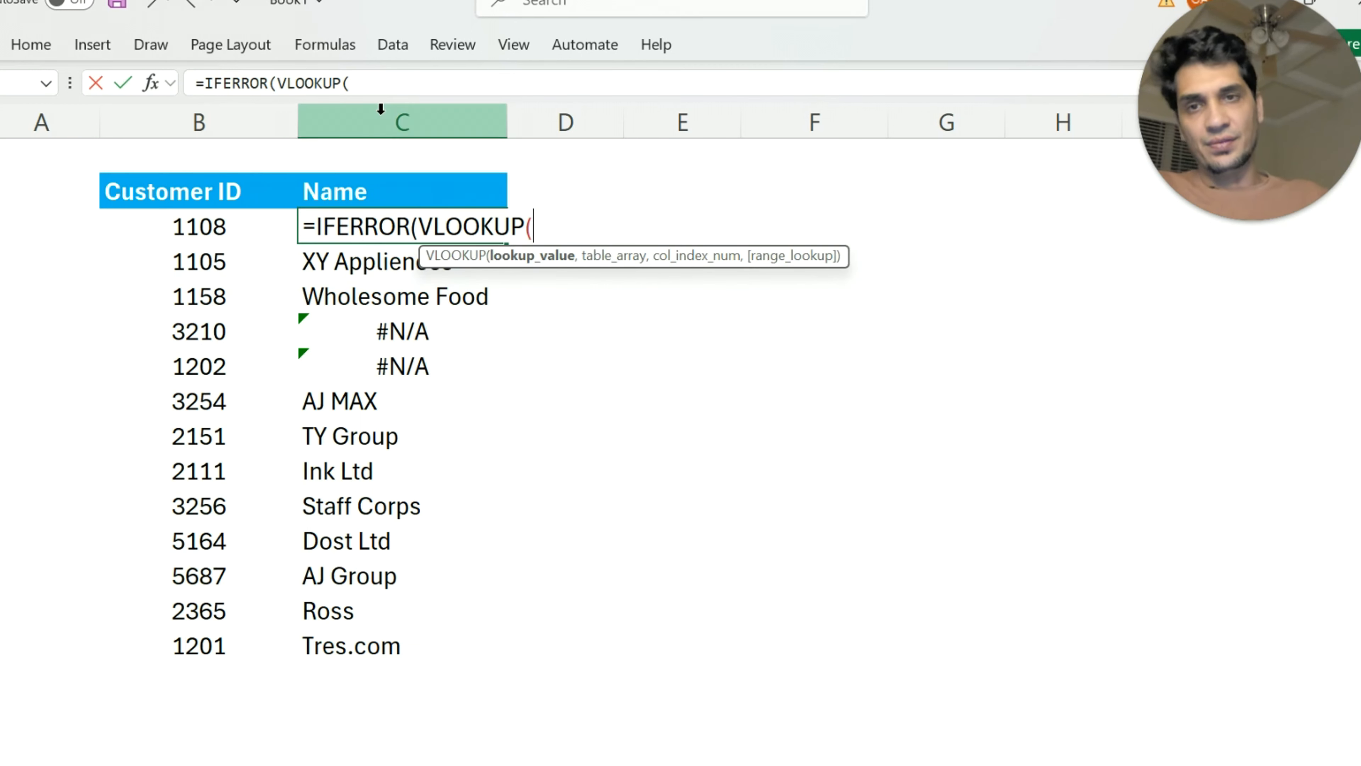
left_click(194, 232)
type(",")
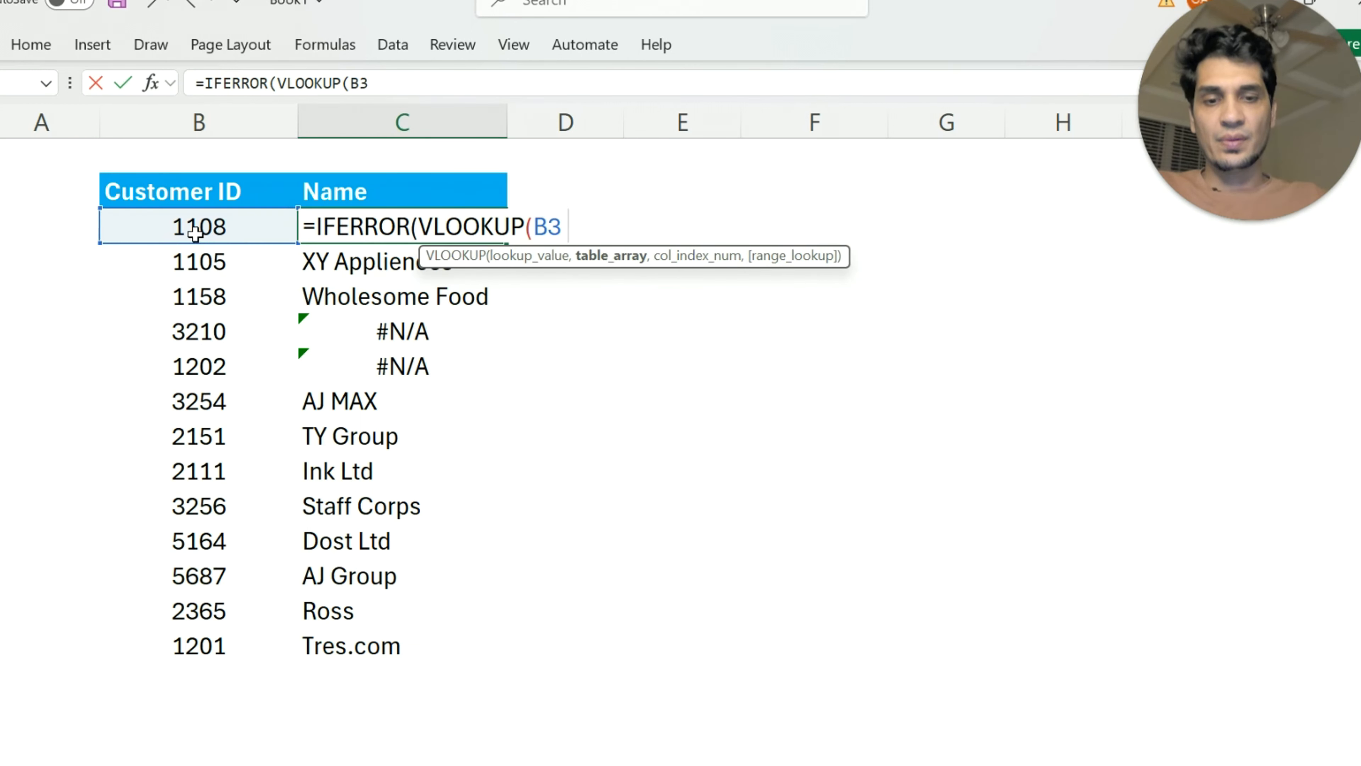
Set the VLOOKUP's table array to Intermediate!$B$3:$D$14, with column index 2 and exact match 0
left_click(254, 764)
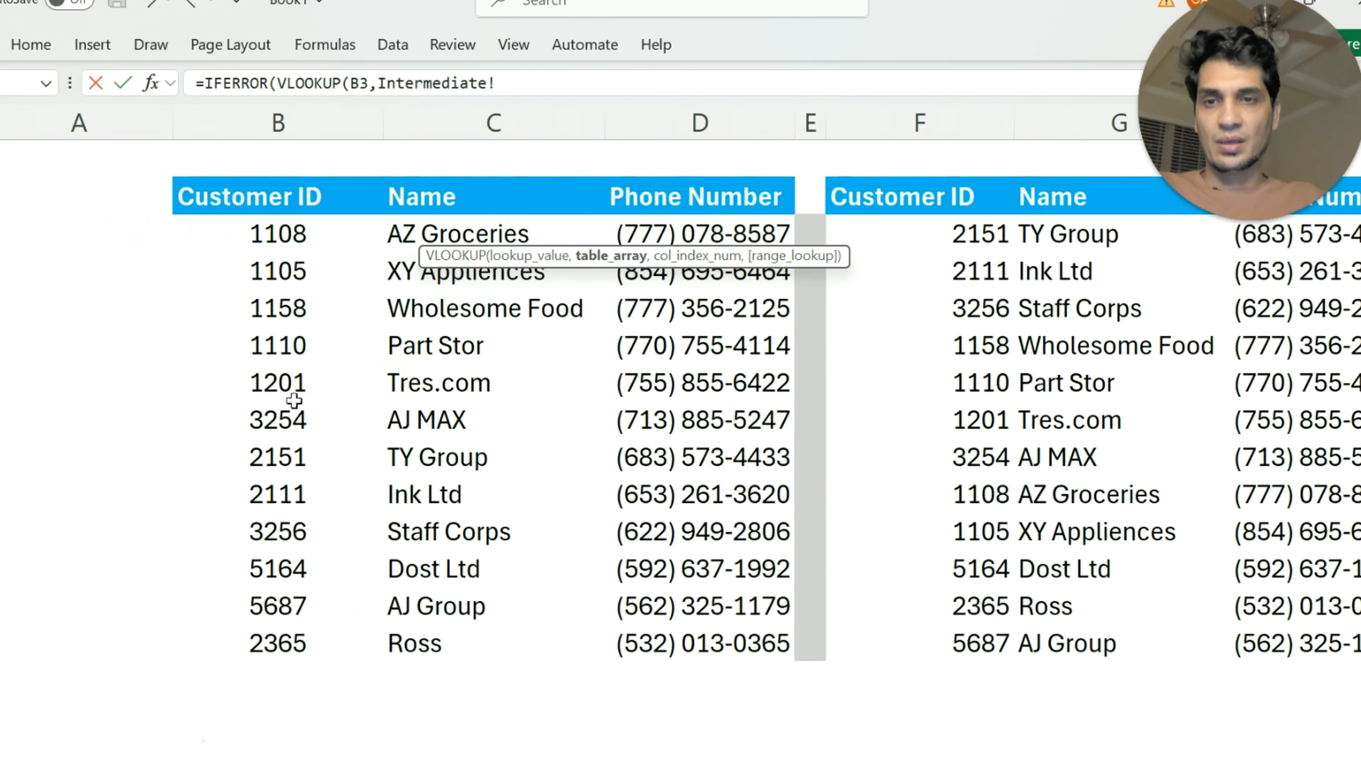
left_click_drag(267, 223, 642, 630)
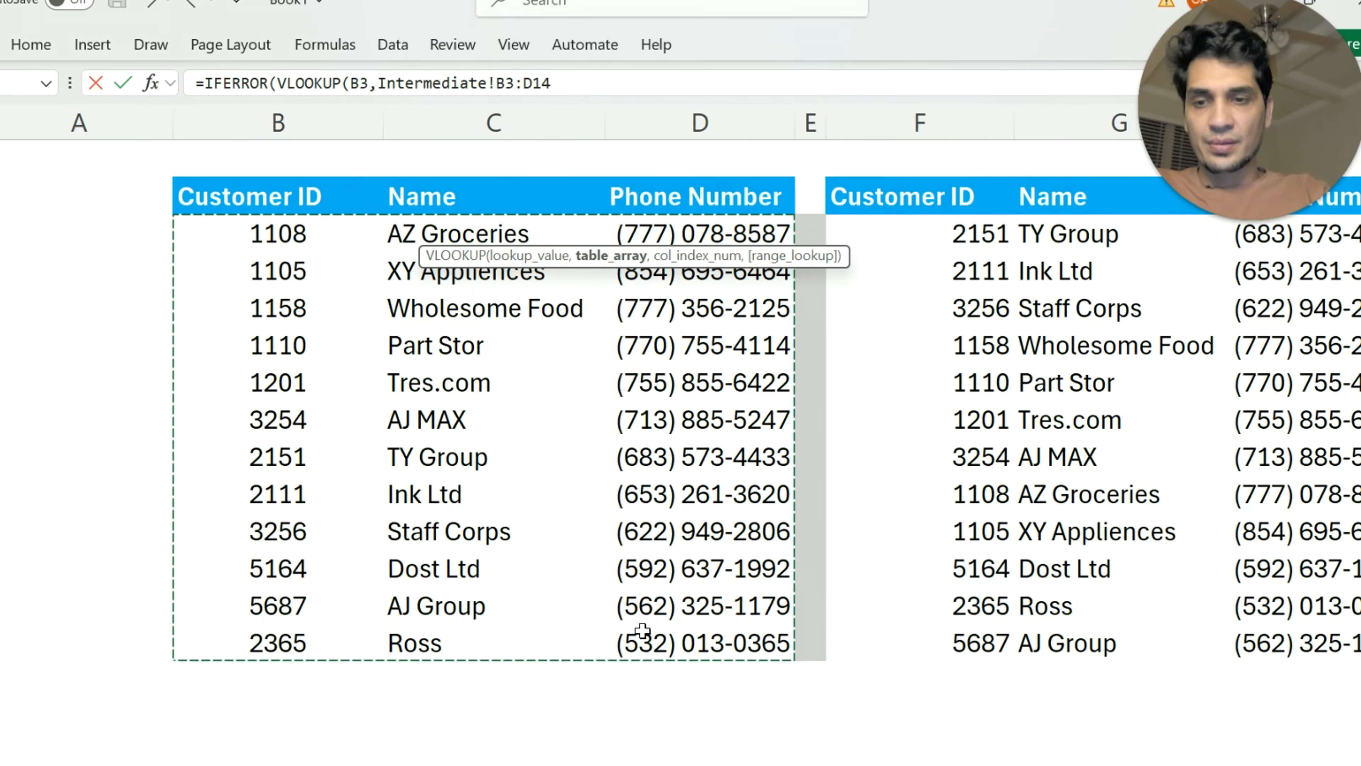
key("F4")
type(",")
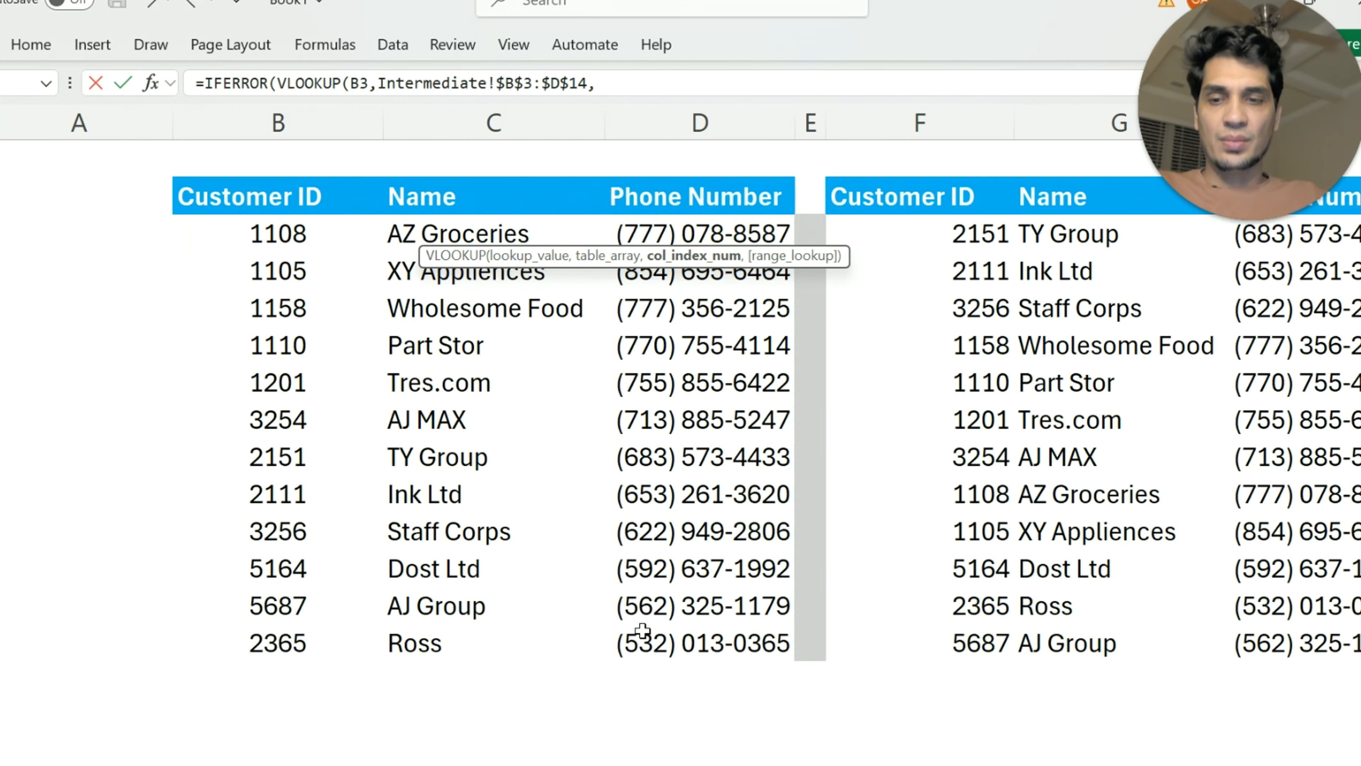
type("2,")
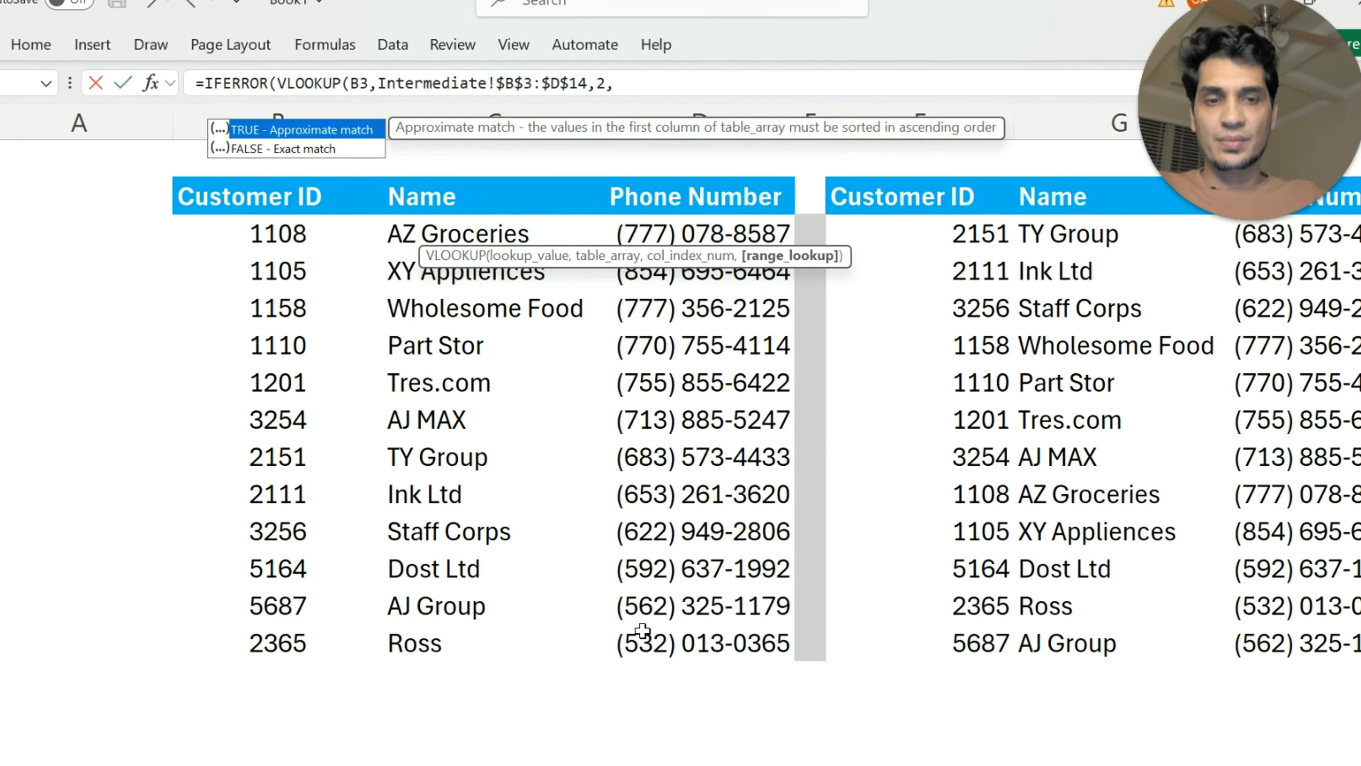
type("0)")
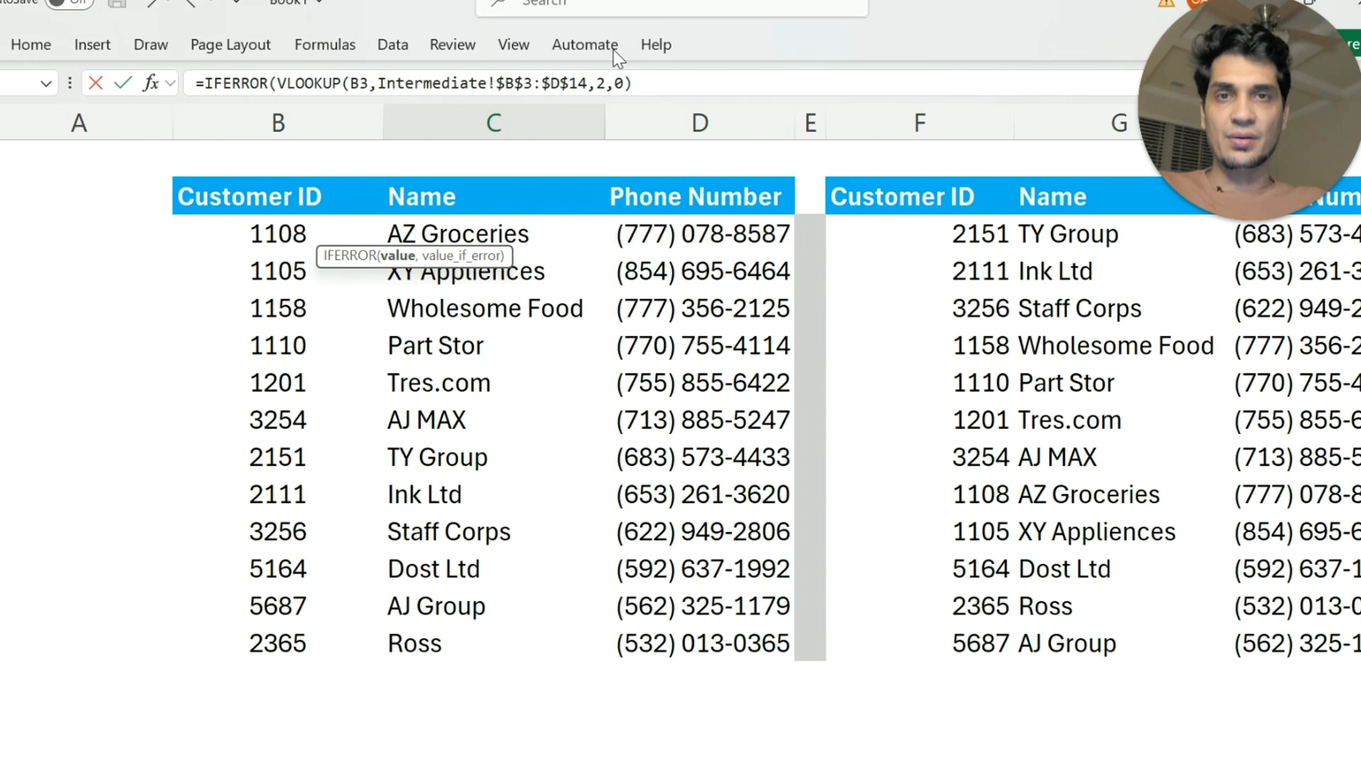
Set "Not Found" as the IFERROR fallback value and complete the C3 formula
type(",")
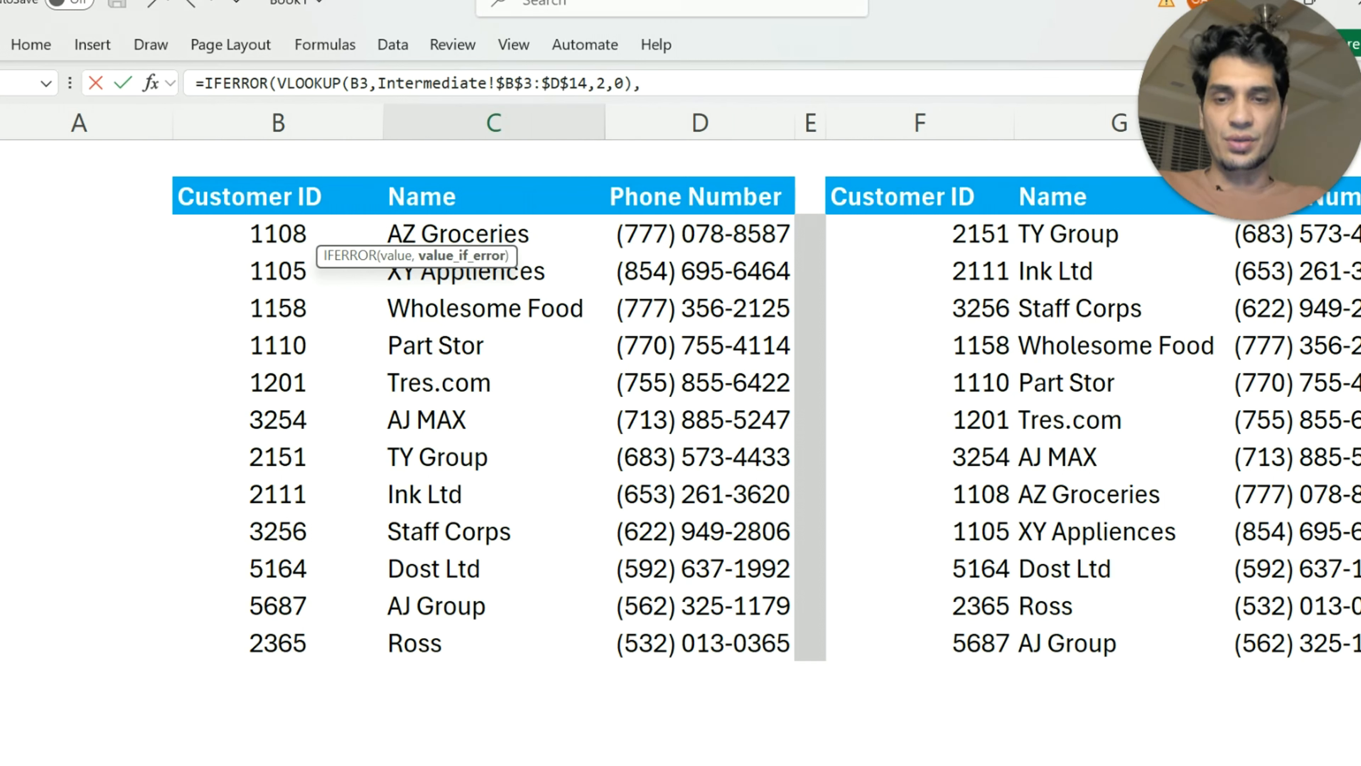
type("\"Not Fo")
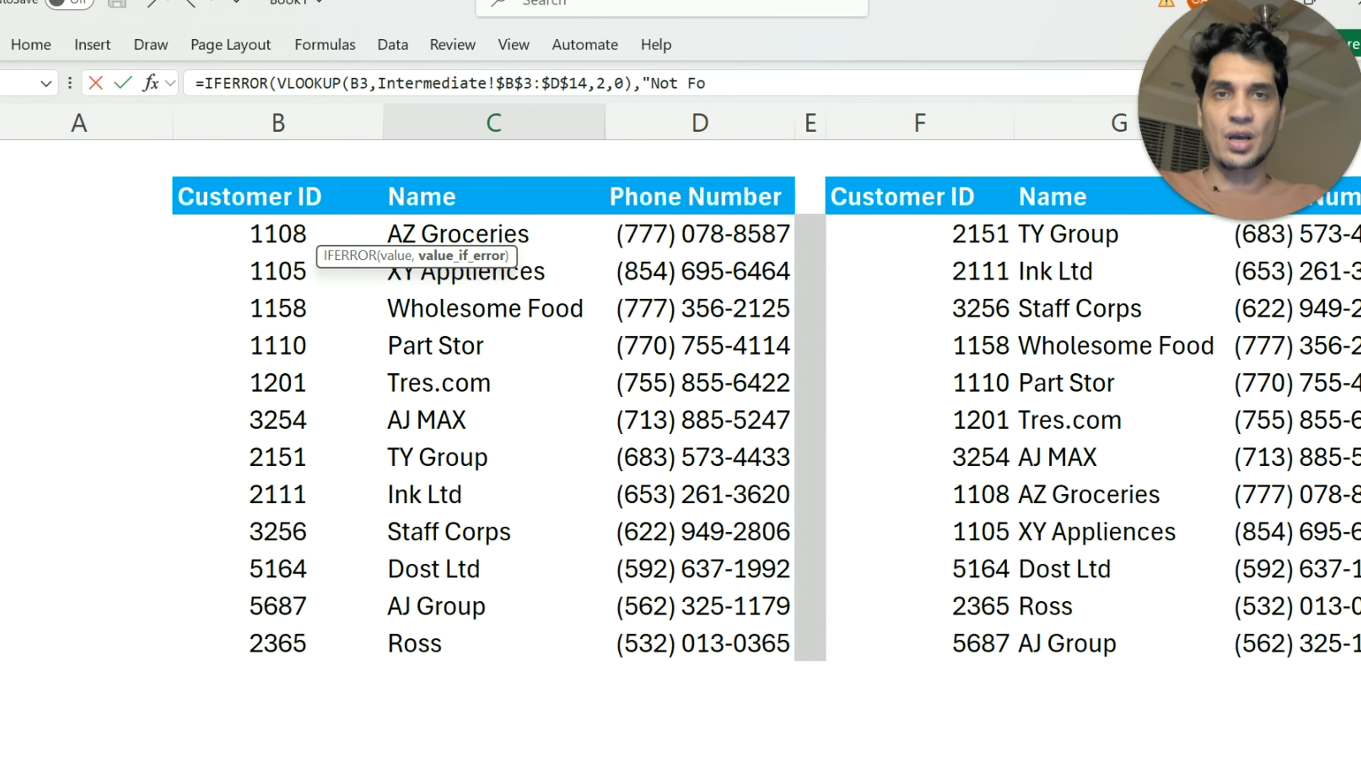
type("und\"")
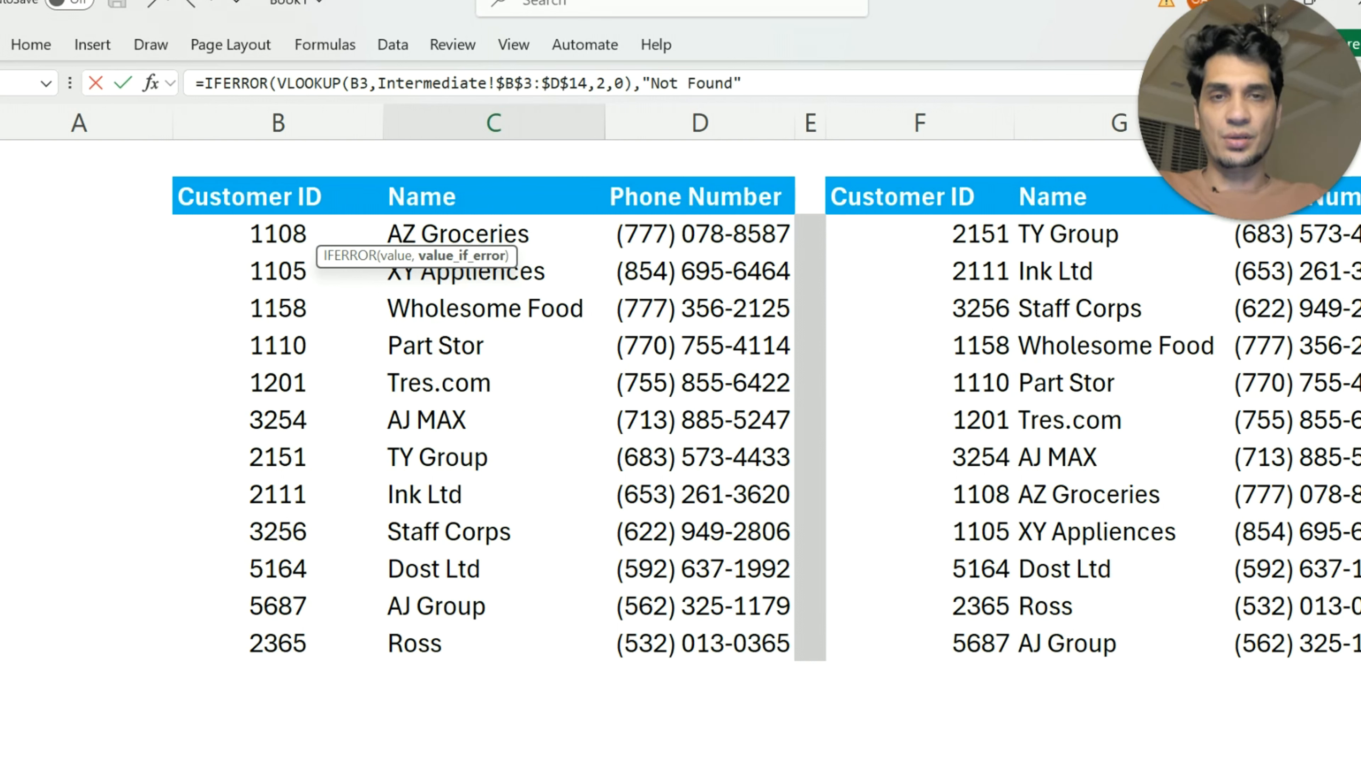
type(")")
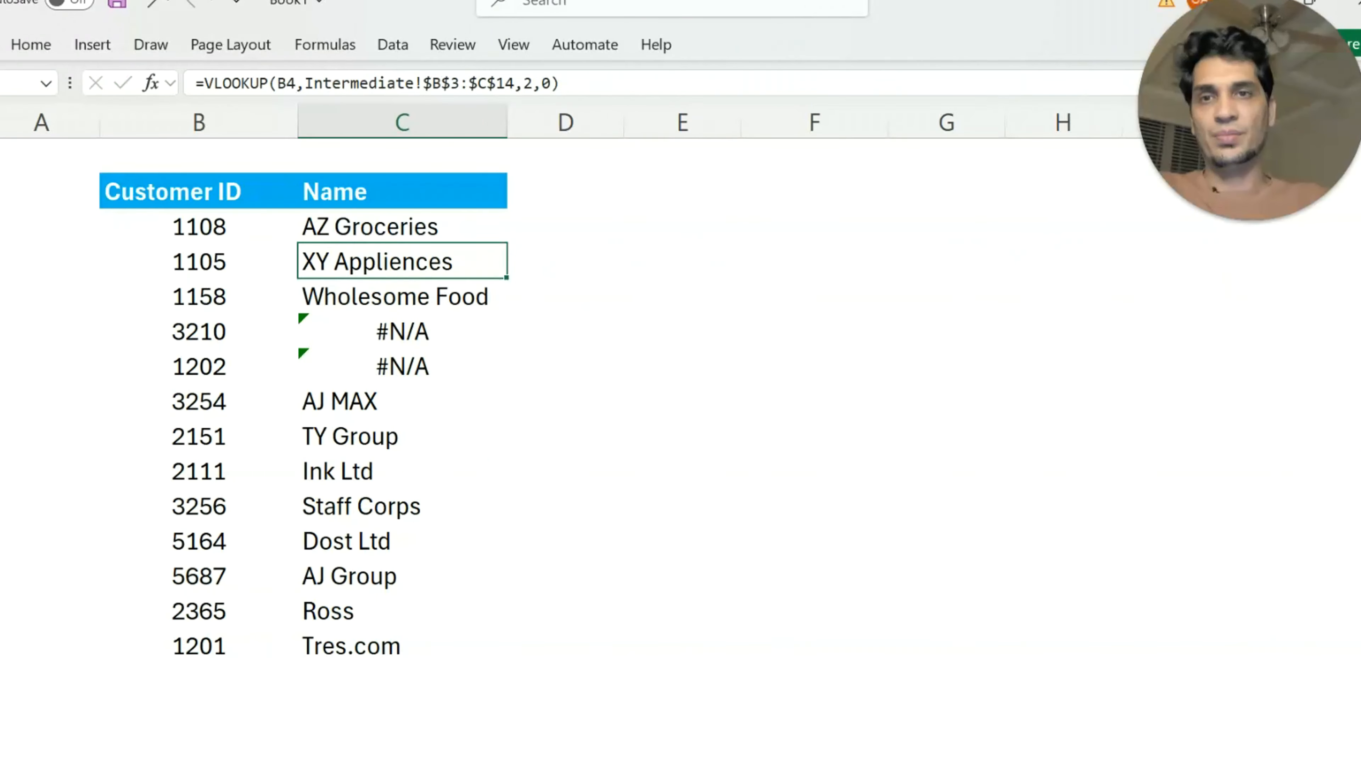
Fill the IFERROR formula from C3 down through C15 and inspect the formula in C6
left_click(439, 229)
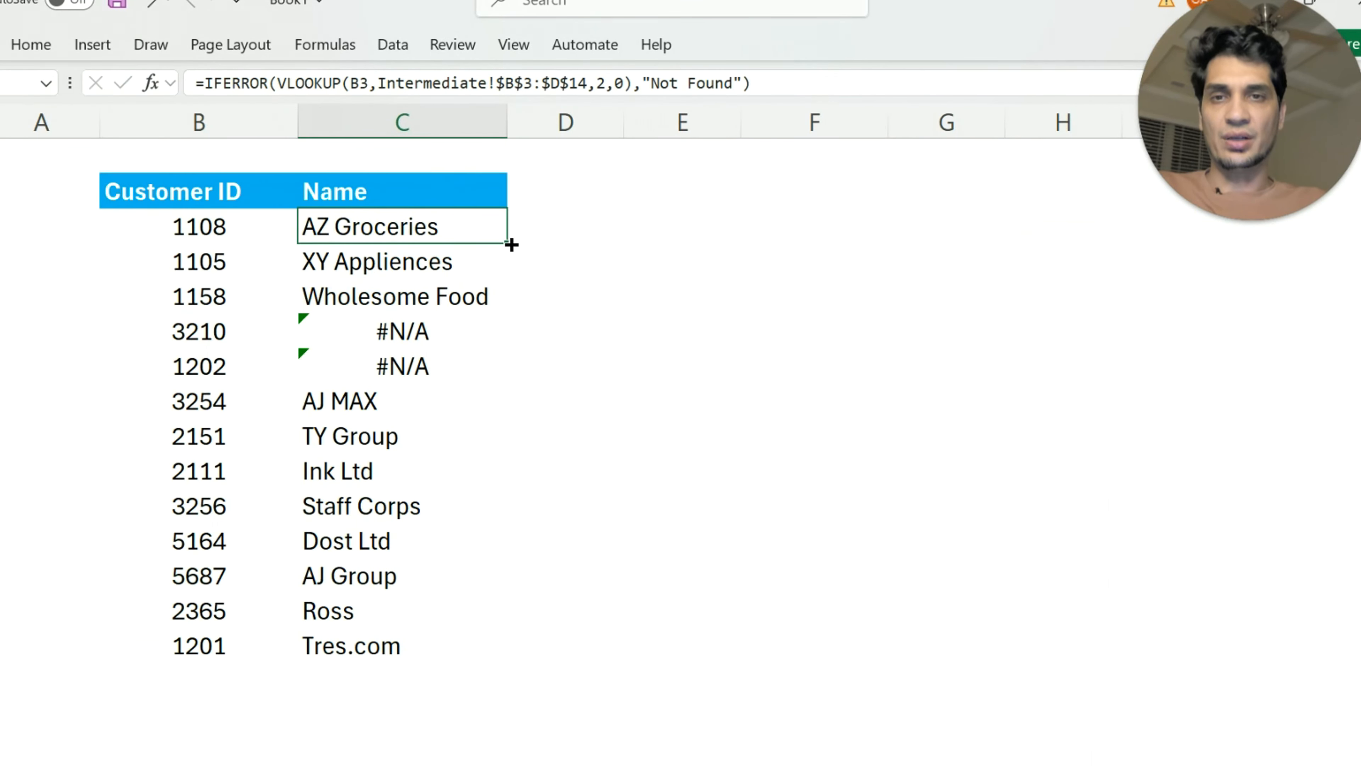
double_click(507, 243)
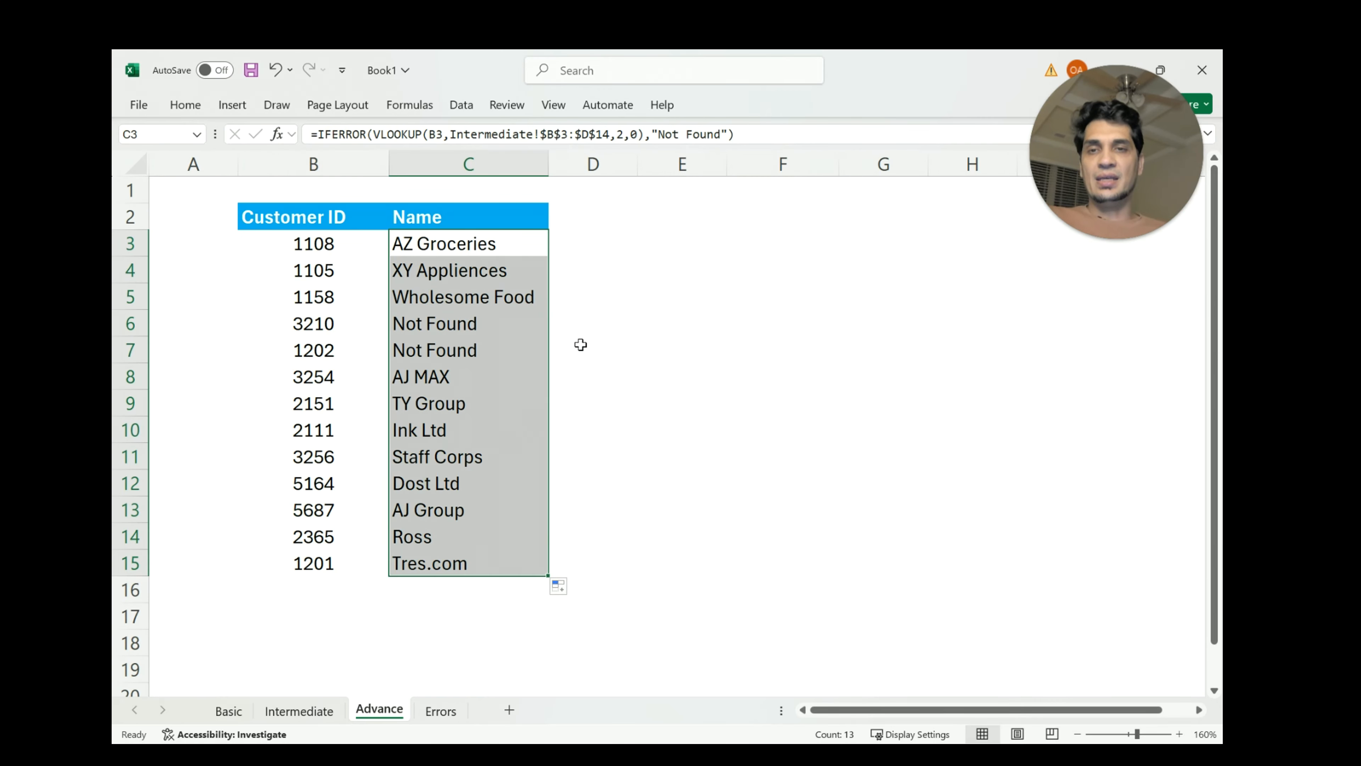
left_click(504, 321)
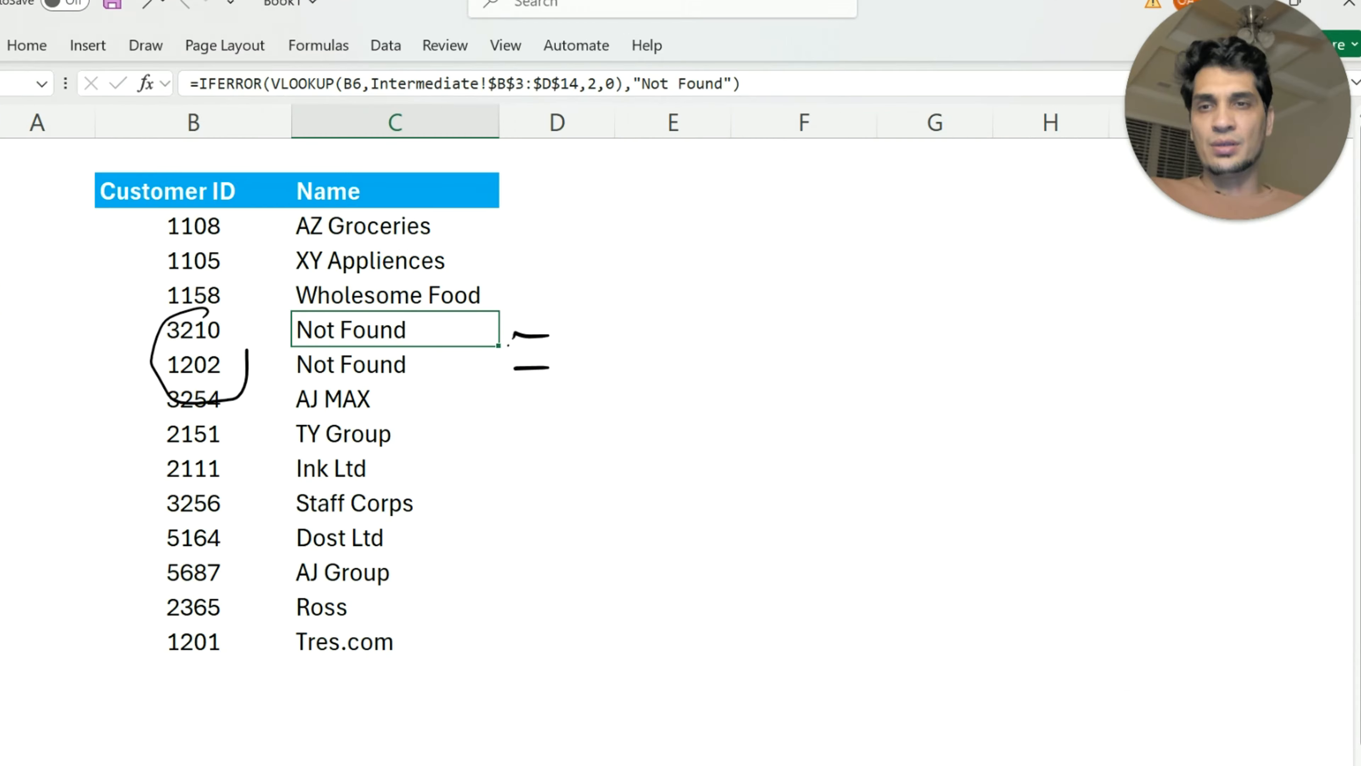
left_click_drag(247, 349, 168, 346)
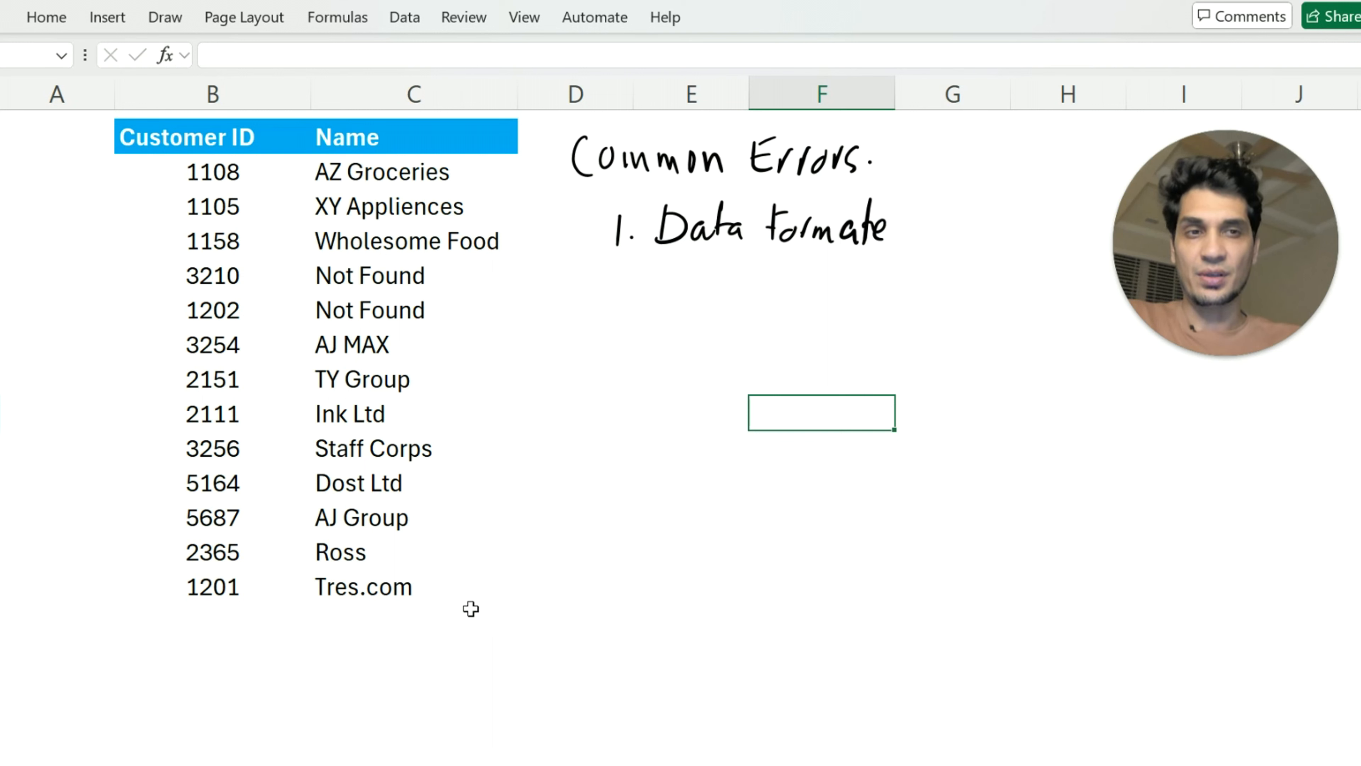
Extend the C15 formula down to C17 and re-enter the Customer IDs from B15 and B14 in B16 and B17
left_click(367, 595)
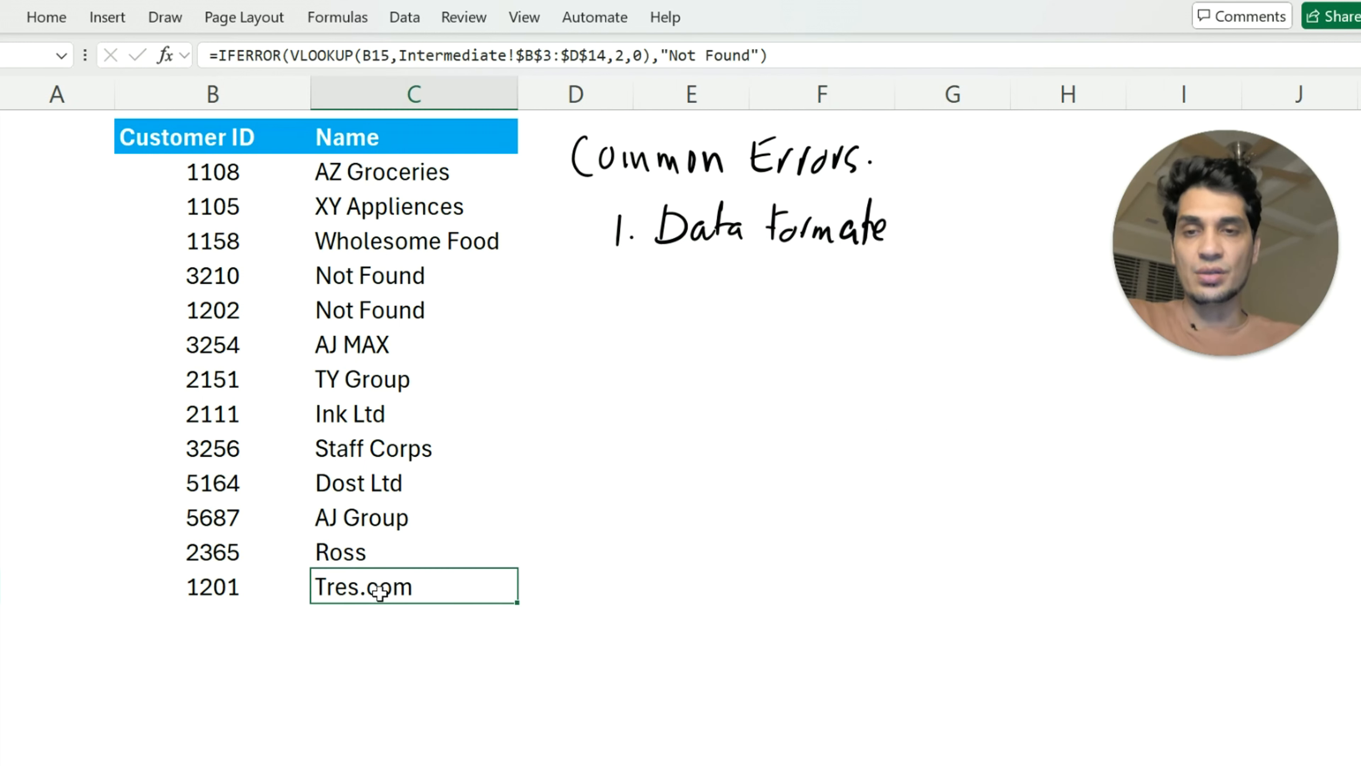
left_click_drag(522, 604, 508, 677)
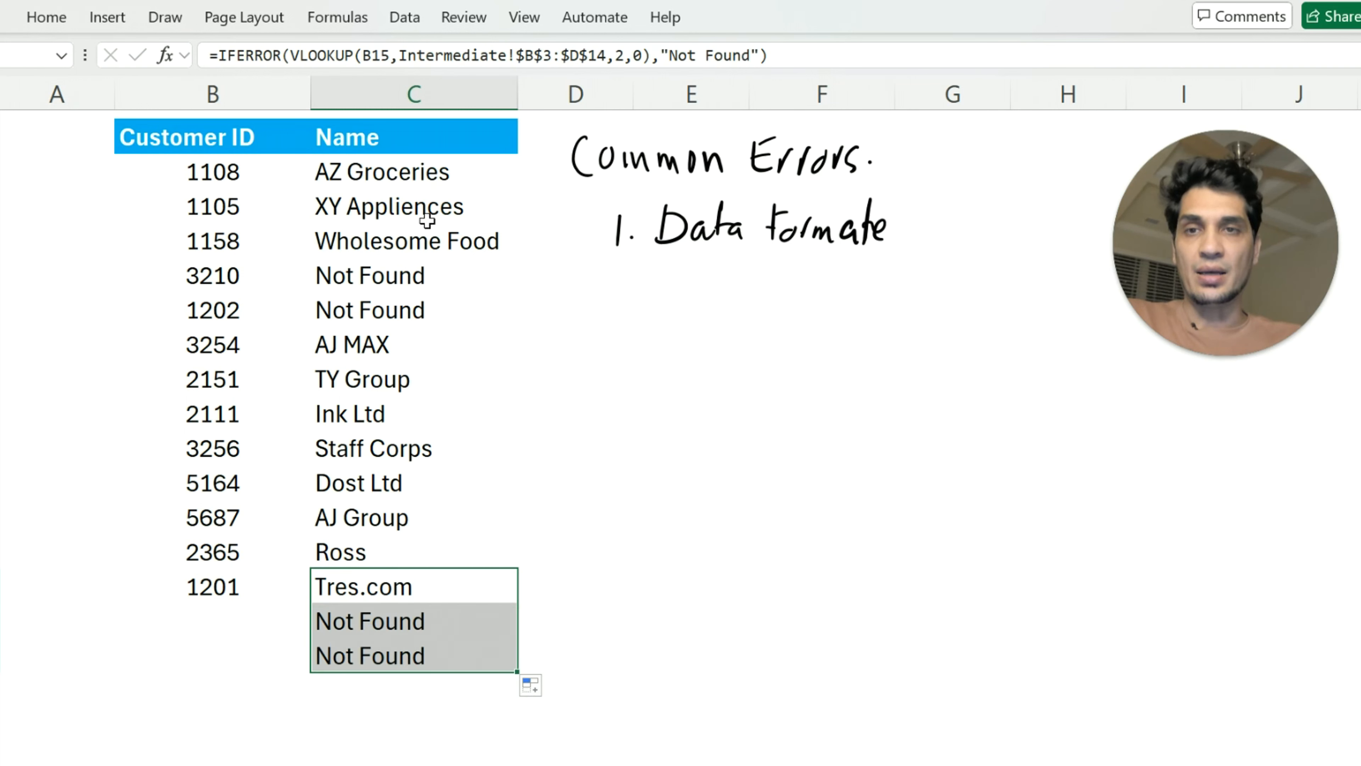
left_click(221, 623)
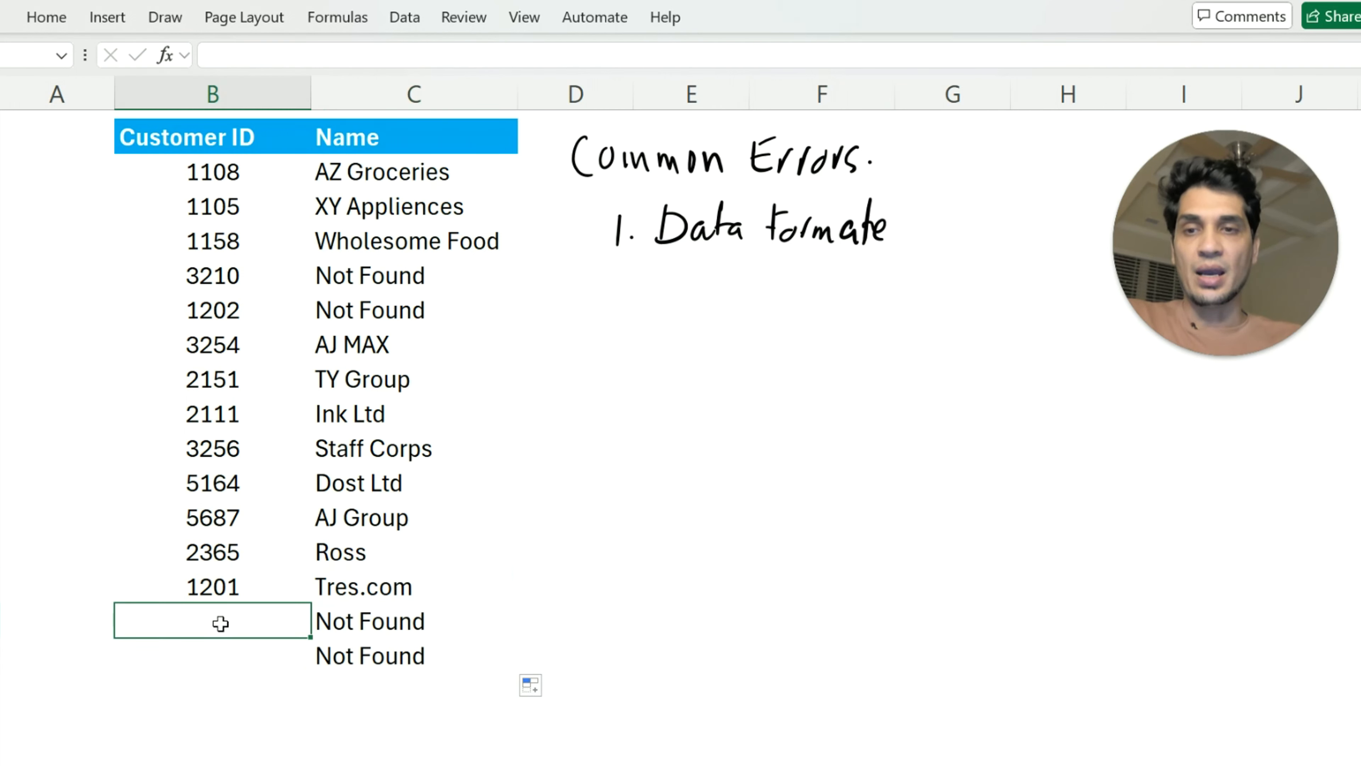
type("1201")
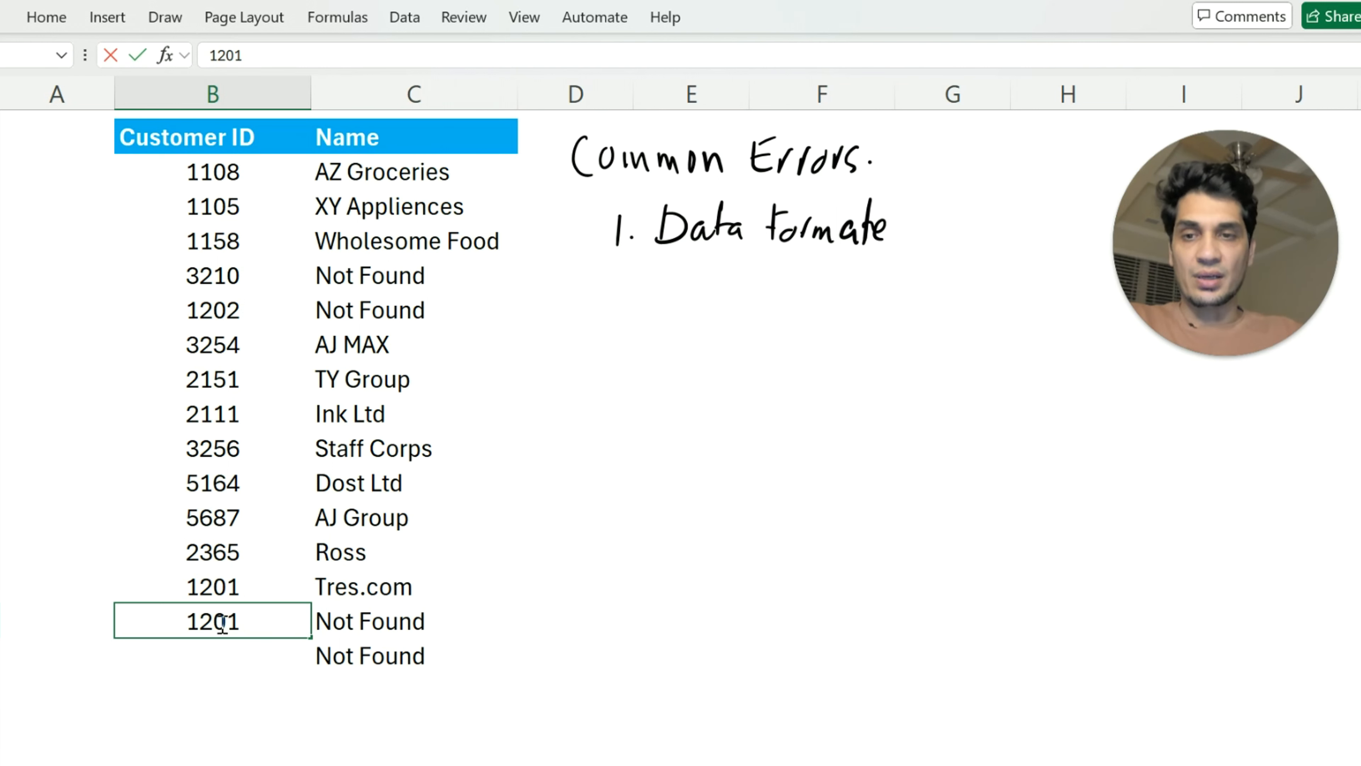
key("Return")
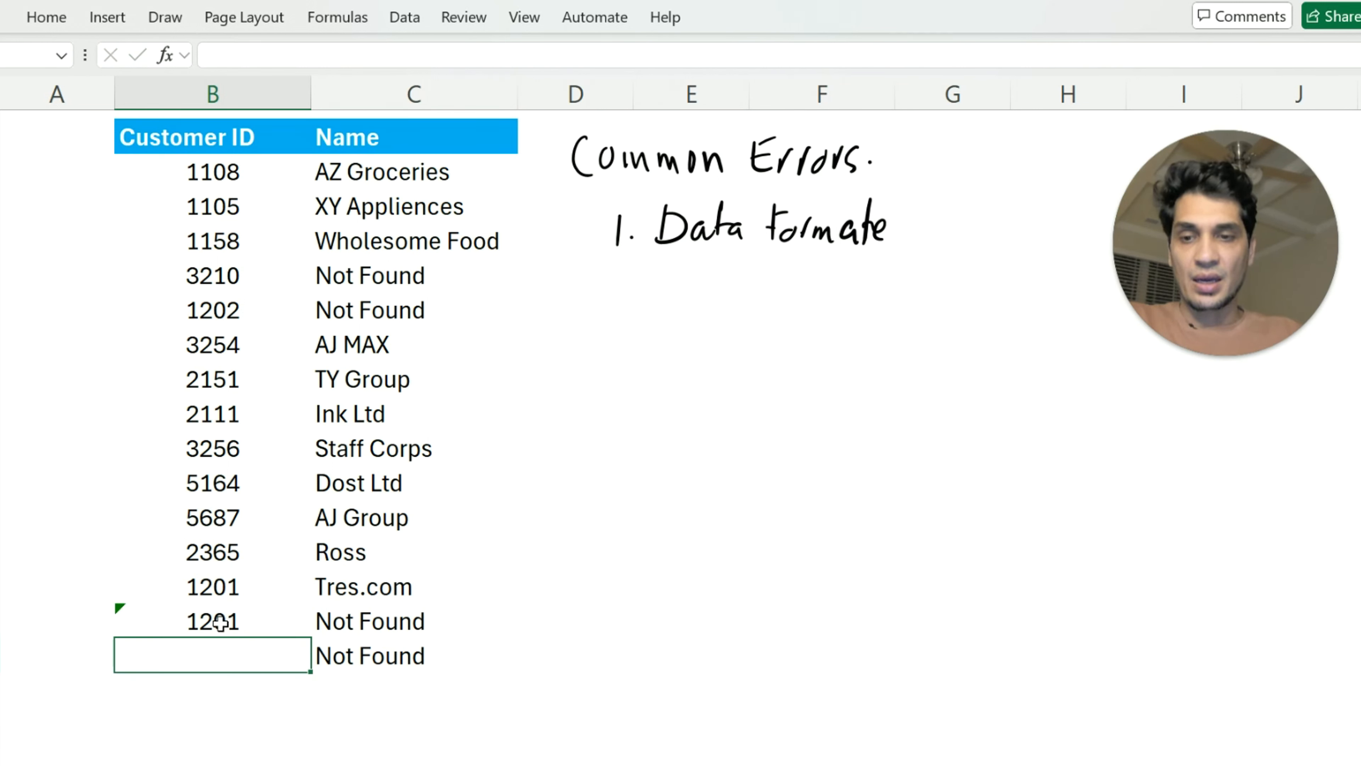
type("2365")
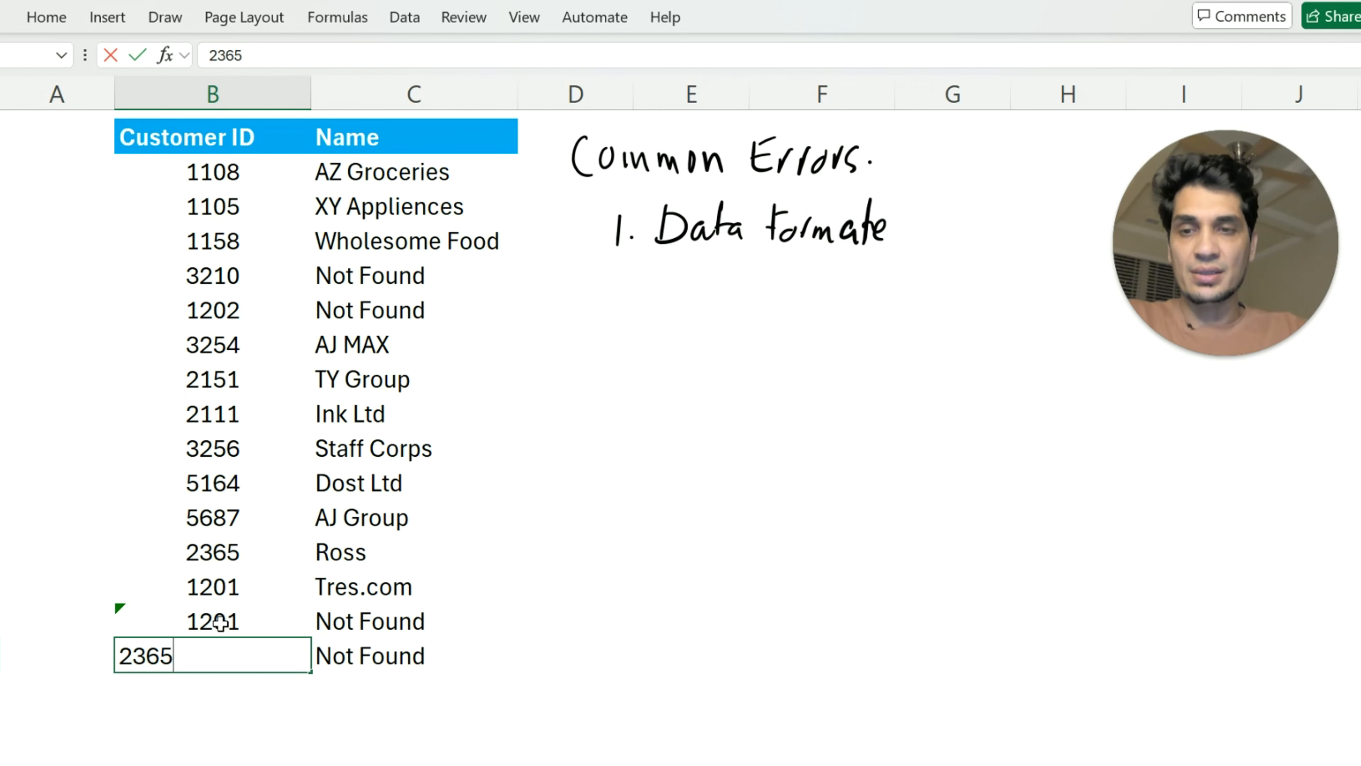
key("Return")
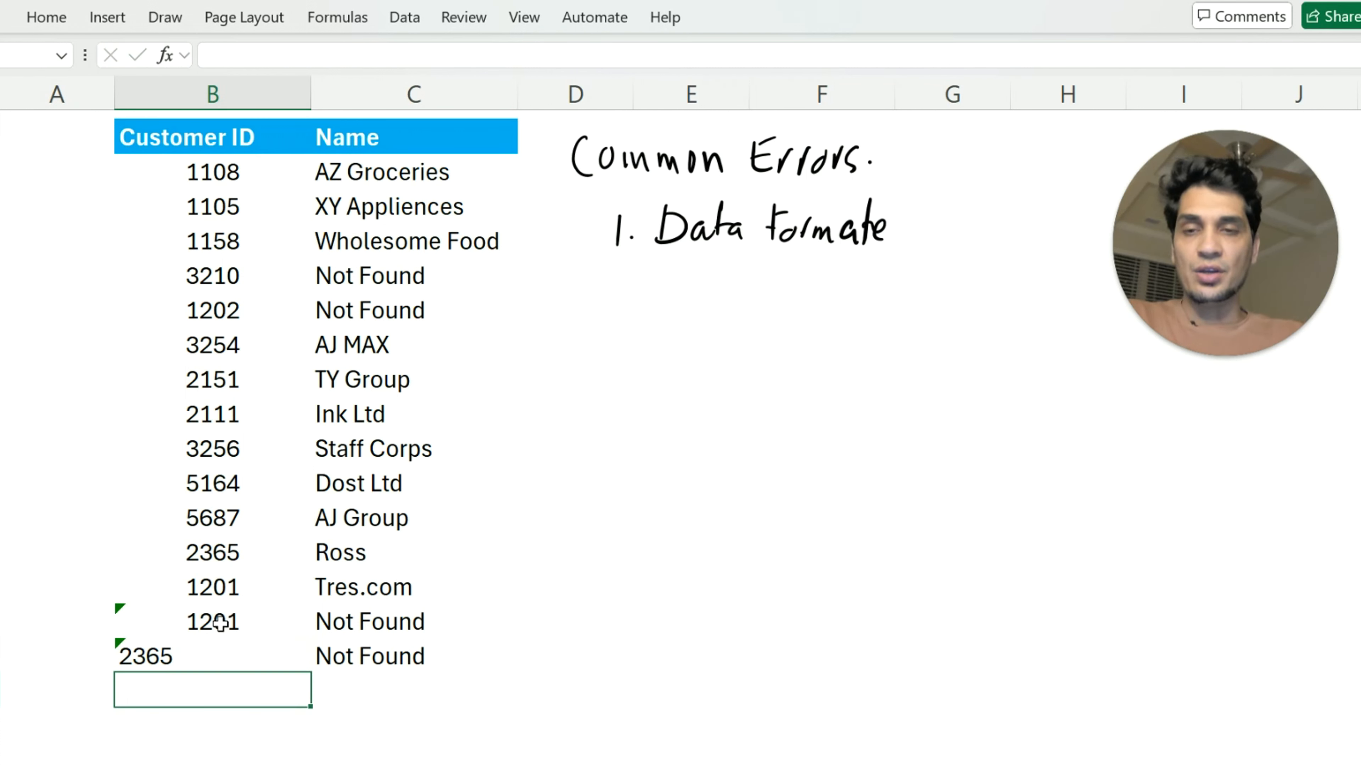
left_click(354, 621)
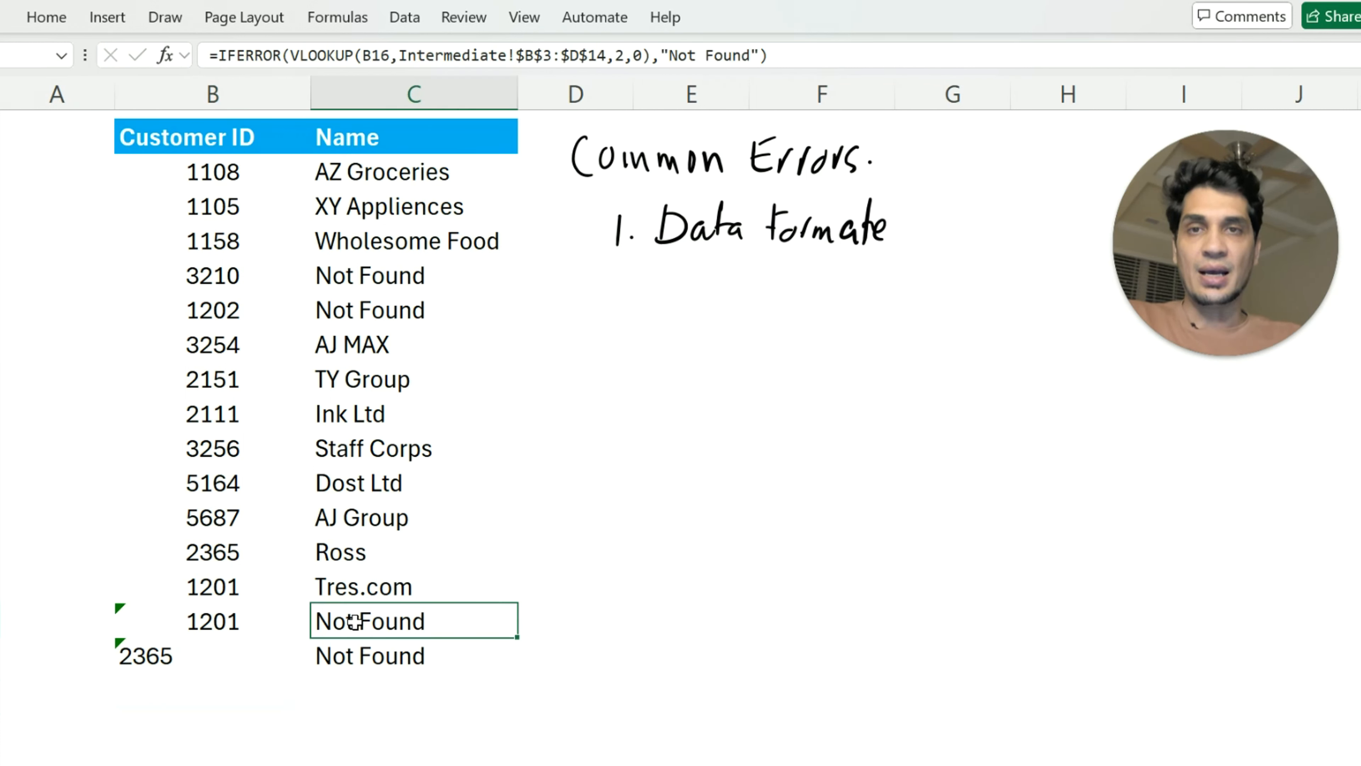
left_click_drag(221, 588, 360, 586)
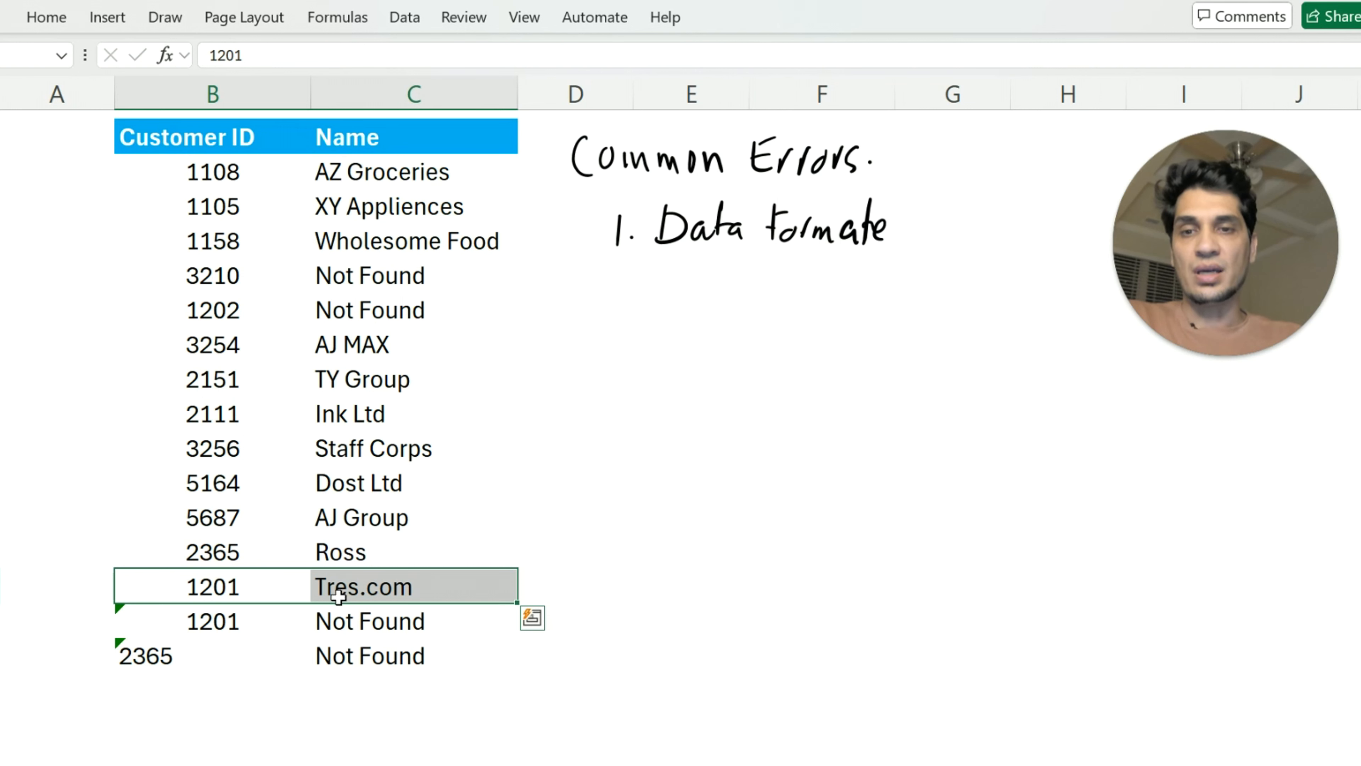
Examine the unmatched rows B16:C17 and check the number format applied to the Customer IDs in B16:B17
left_click(586, 573)
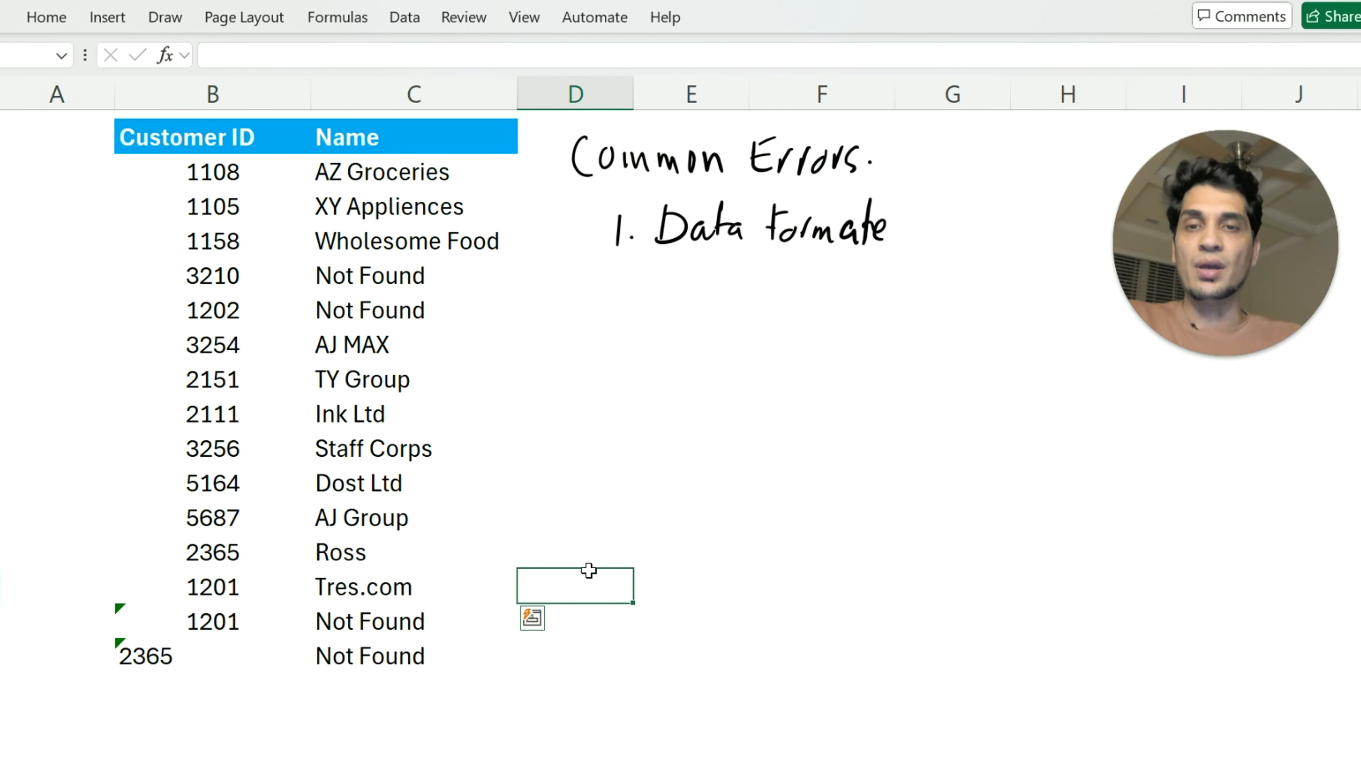
left_click_drag(241, 625, 225, 660)
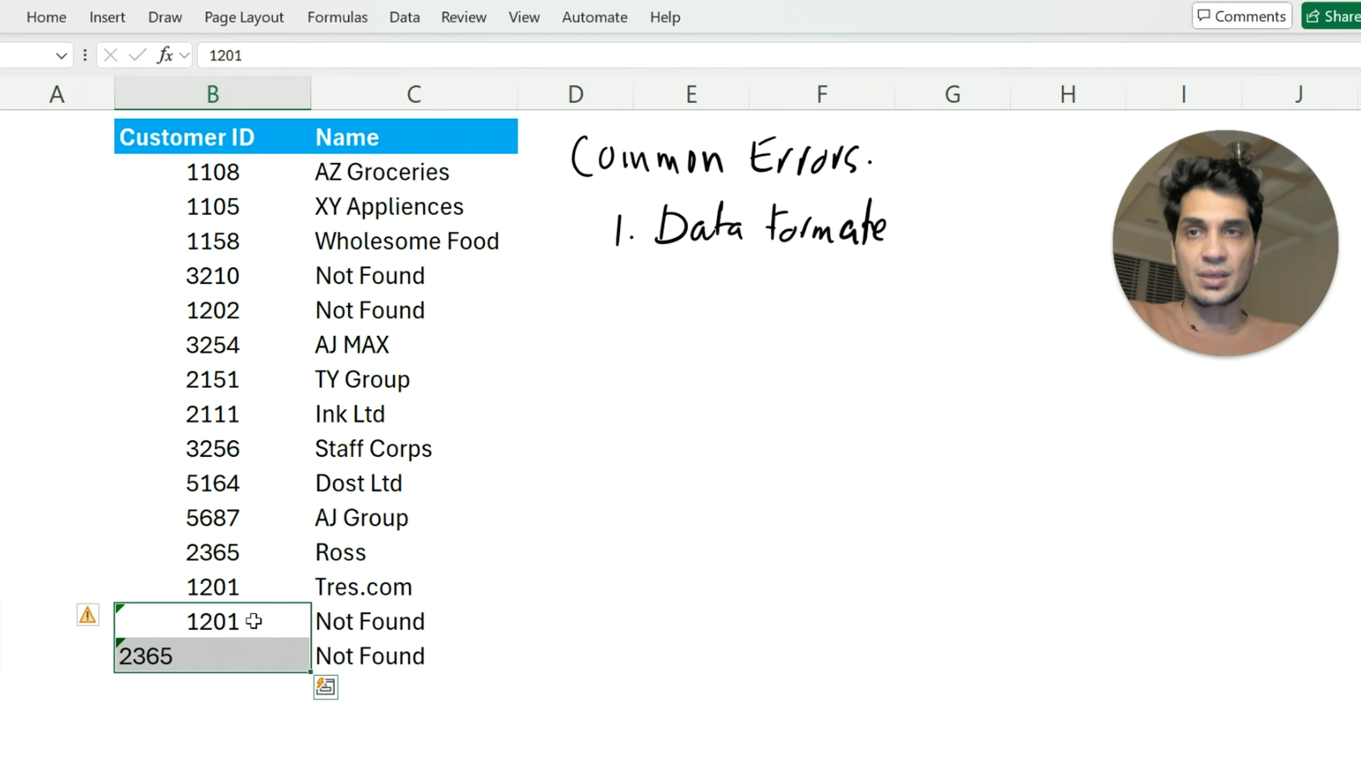
left_click_drag(245, 628, 349, 653)
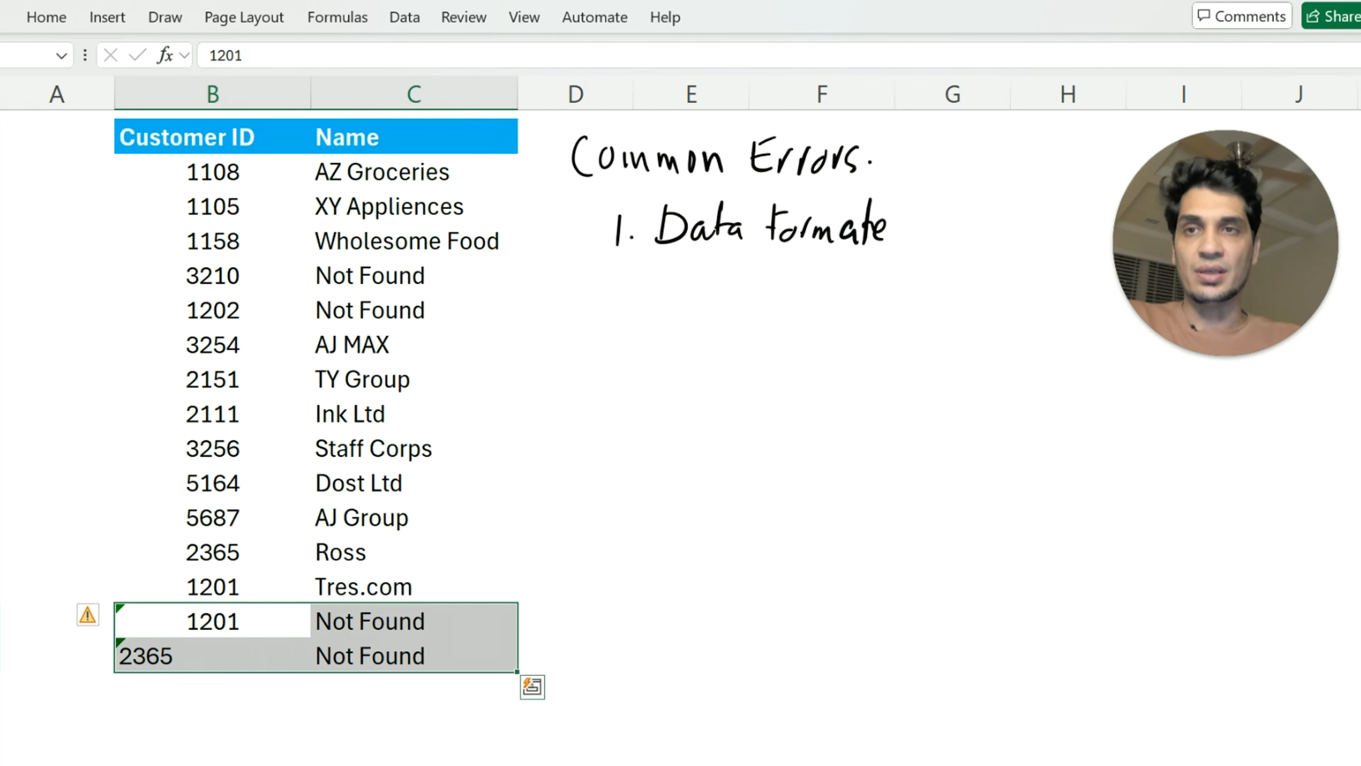
left_click(576, 605)
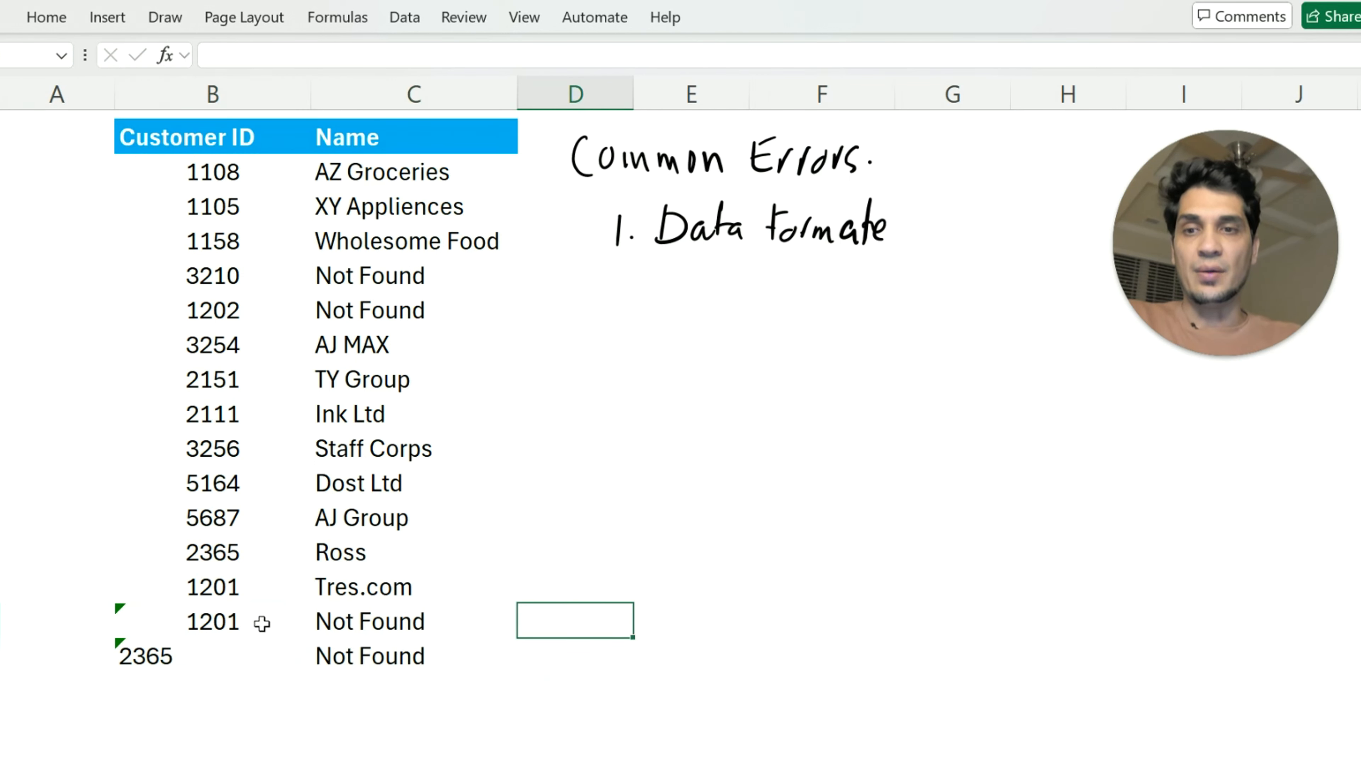
left_click_drag(262, 623, 218, 645)
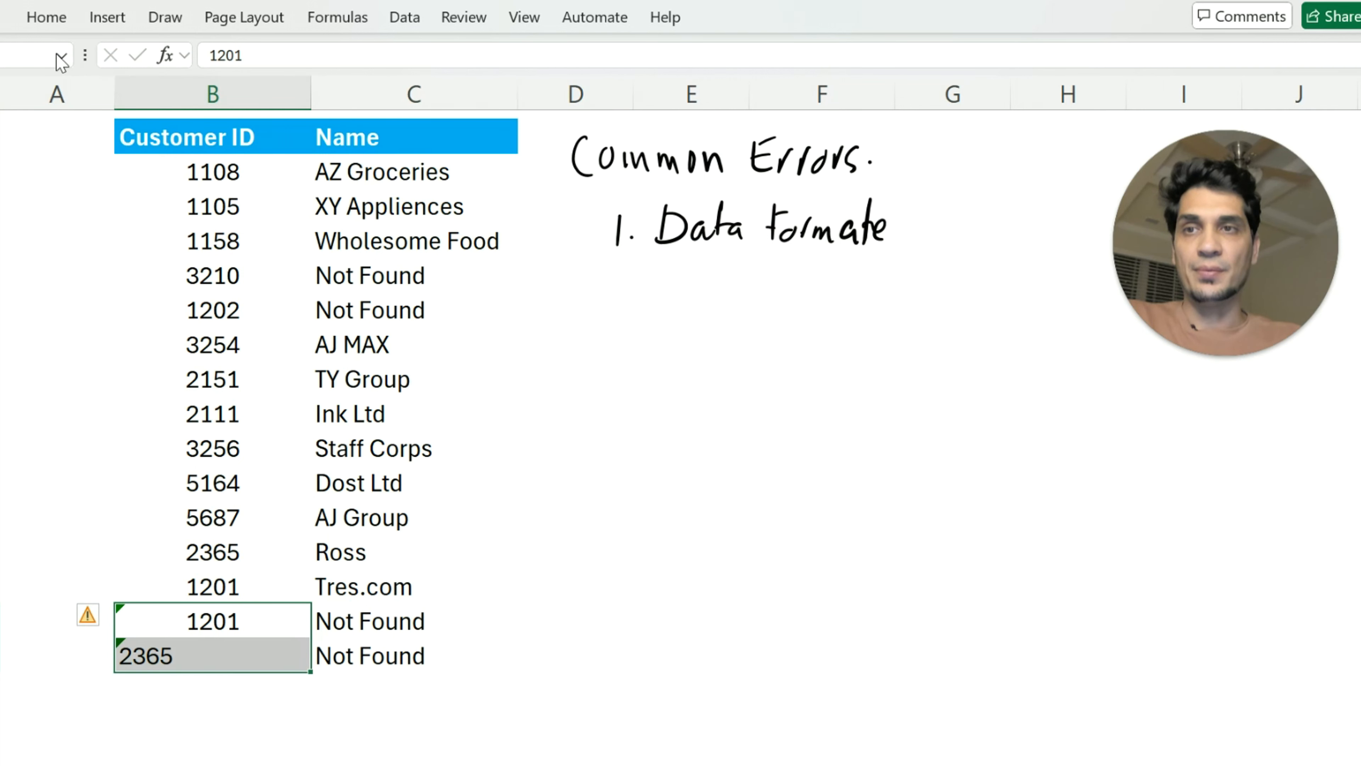
left_click(46, 17)
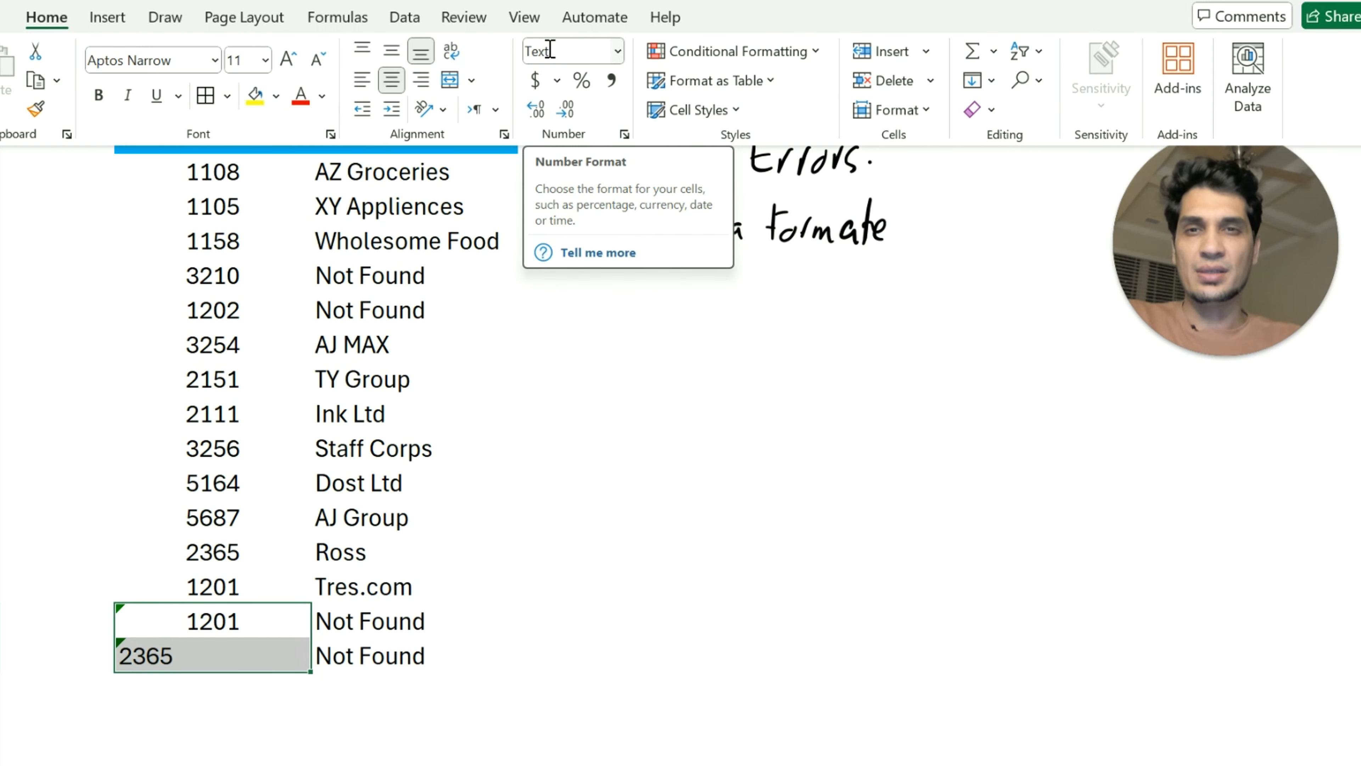
left_click(517, 590)
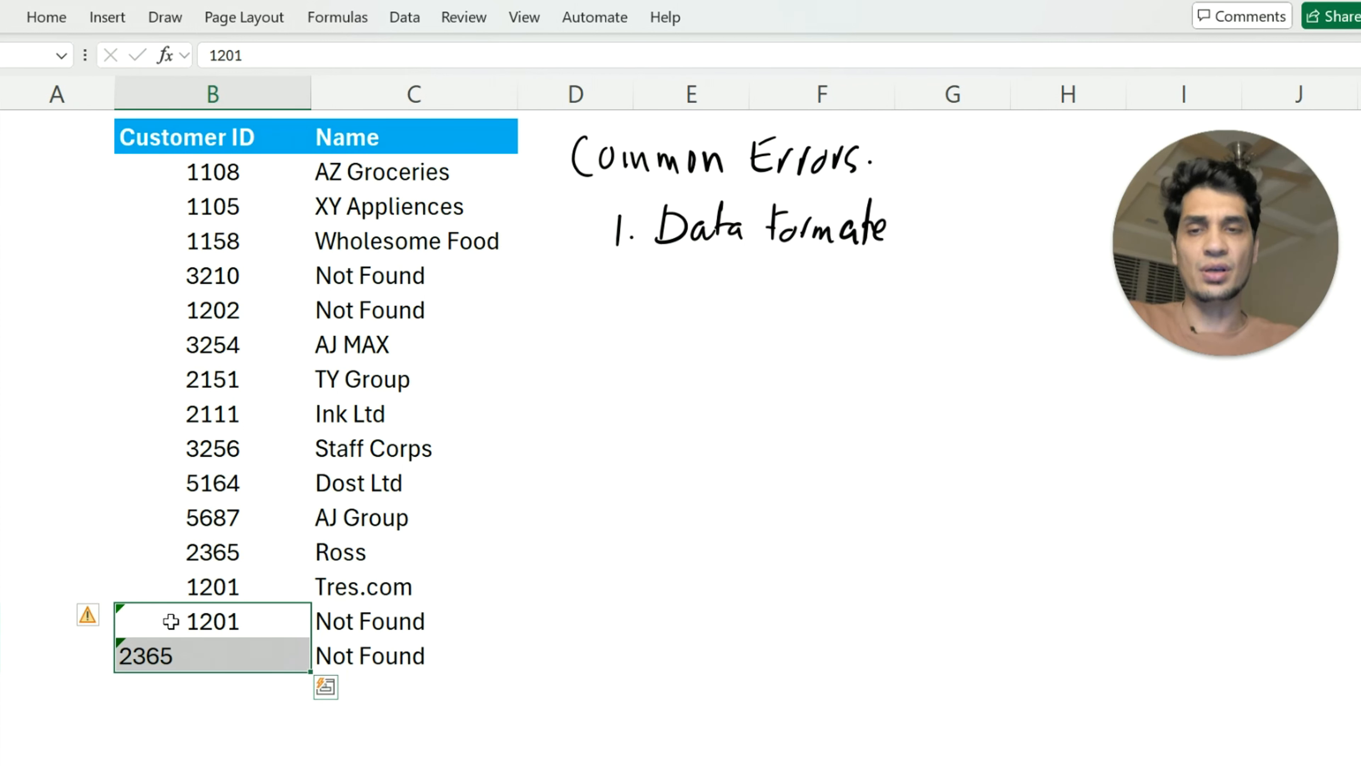
Convert the text-stored Customer IDs in B16:B17 to numbers and review the lookup results in C16:C17
left_click(91, 618)
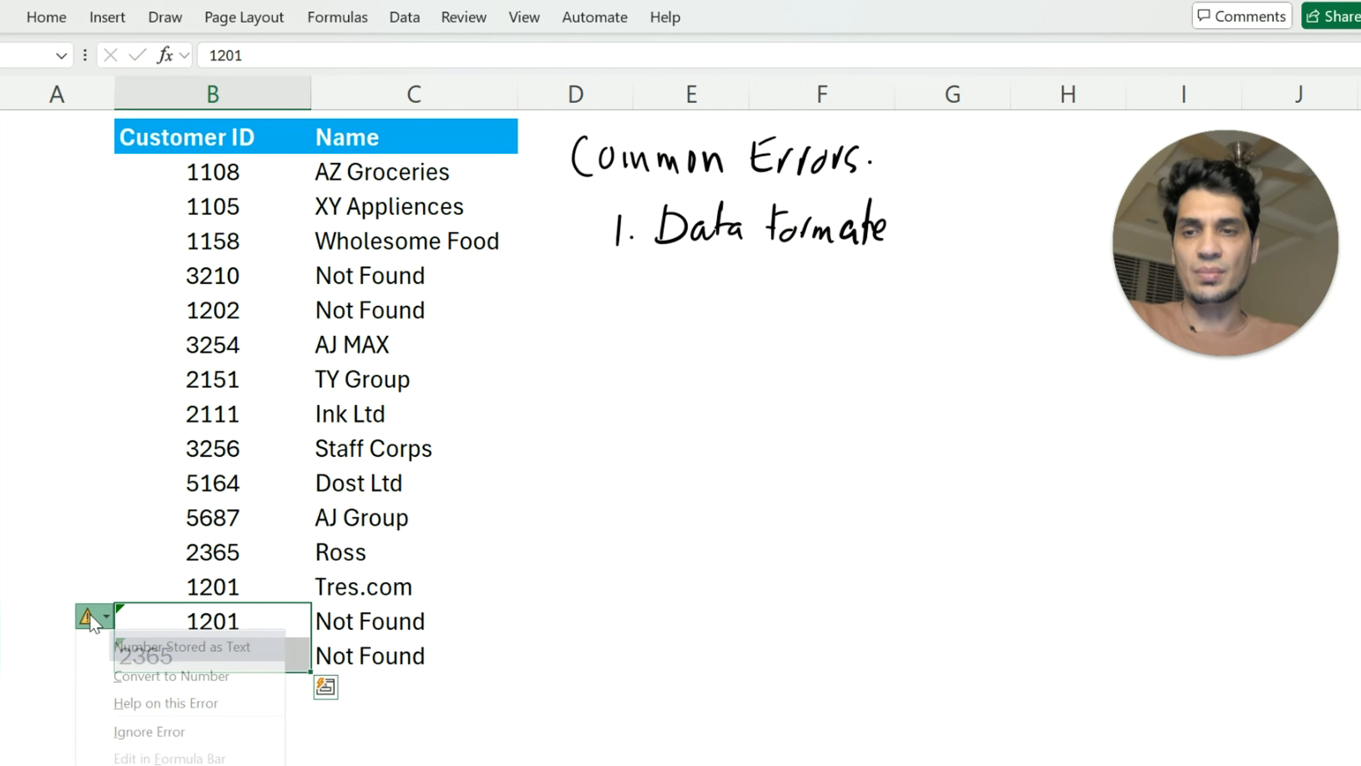
left_click(162, 683)
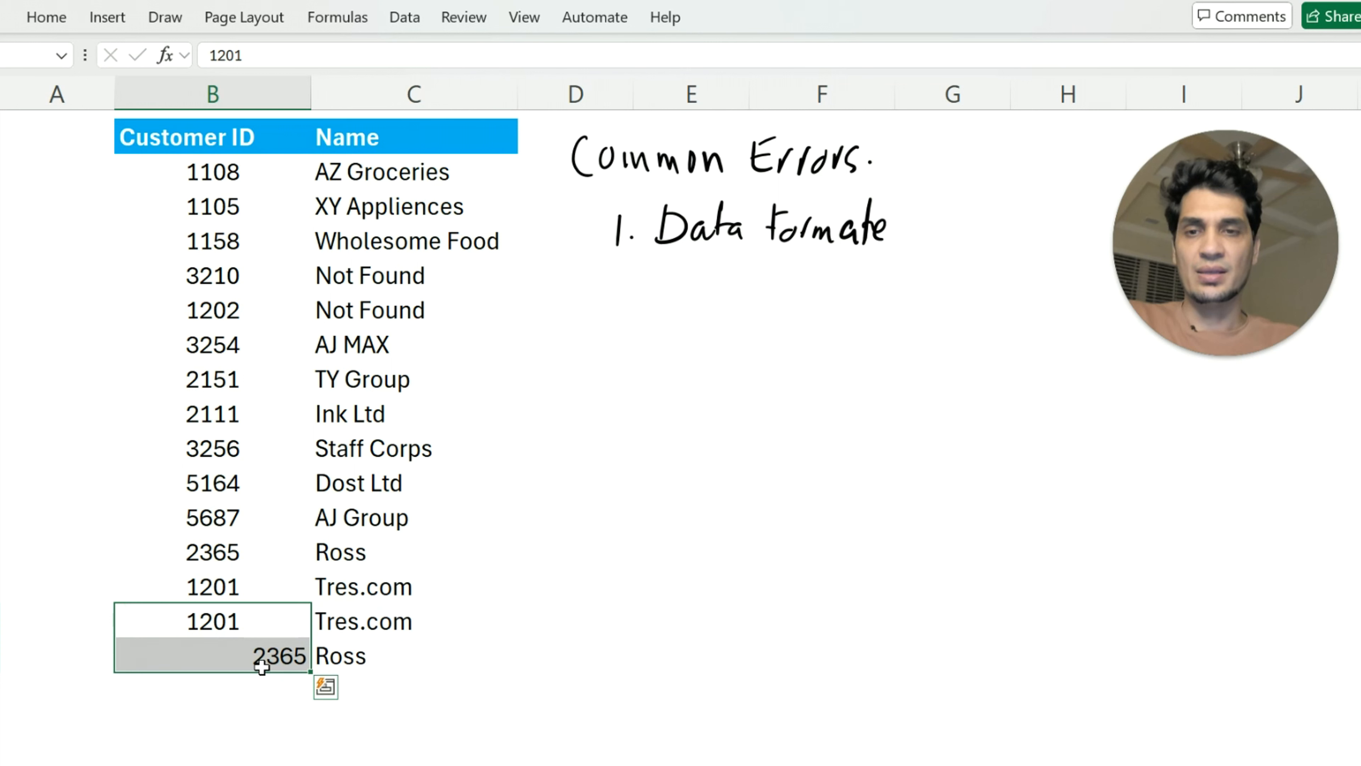
left_click_drag(356, 622, 391, 653)
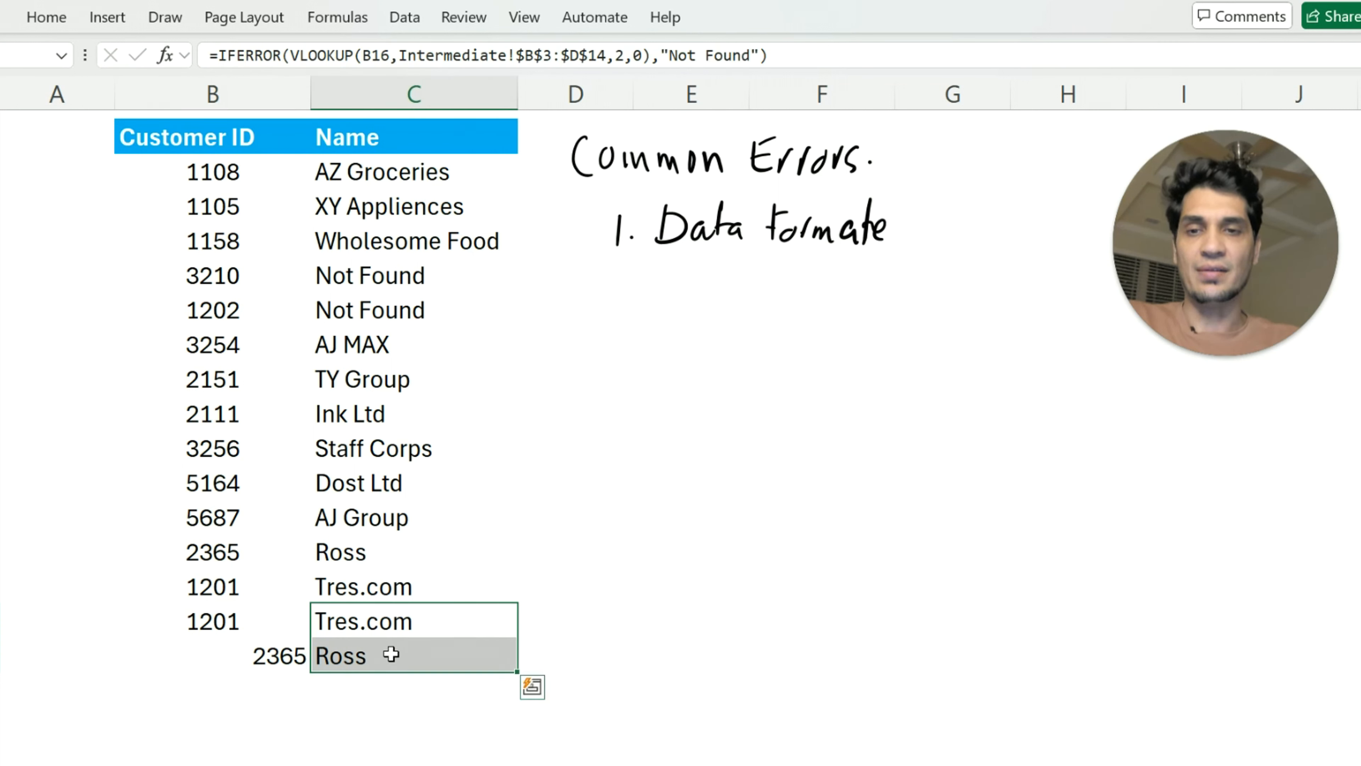
left_click(540, 518)
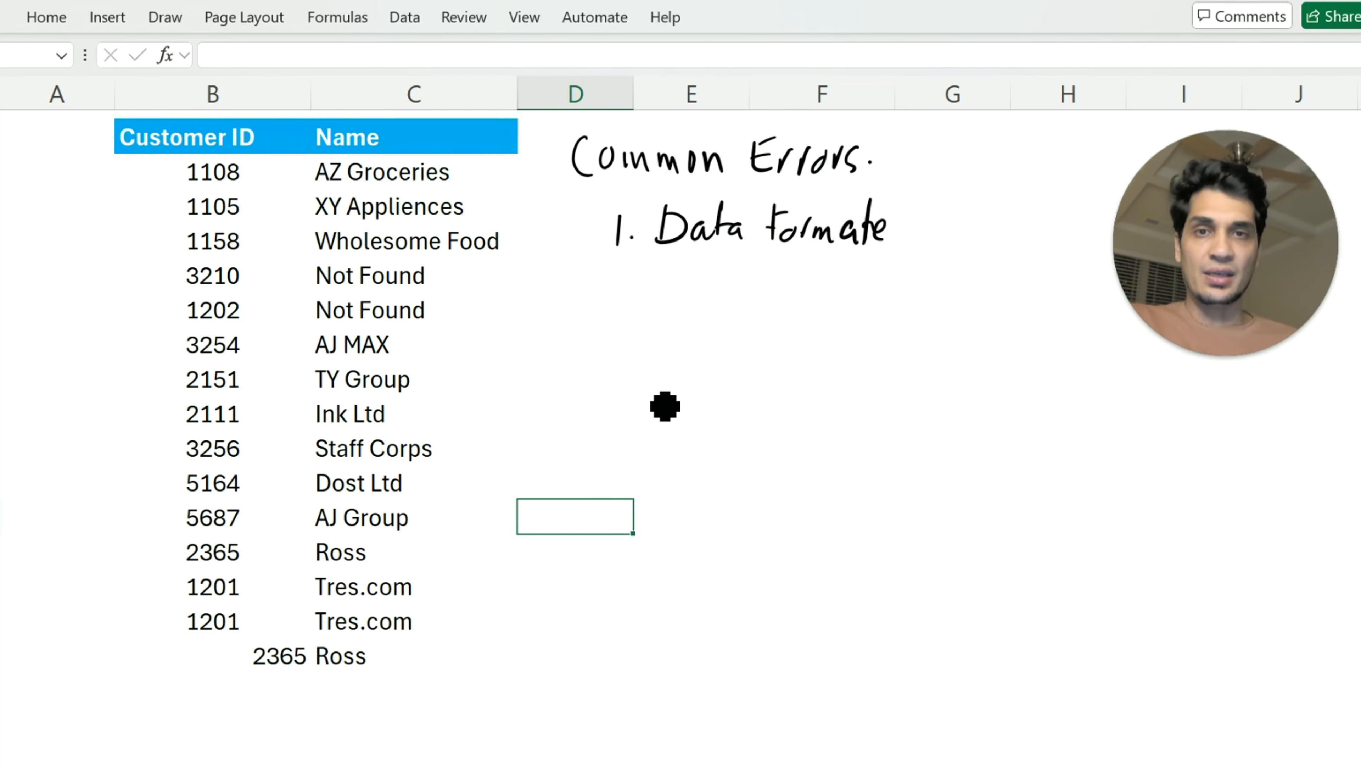
Handwrite "2. First column." as the second item beneath "1. Data formate" in the Common Errors list
mouse_move(617, 291)
left_mouse_down()
mouse_move(611, 315)
mouse_move(632, 315)
left_mouse_up()
left_click(642, 299)
left_click_drag(675, 274, 671, 310)
mouse_move(674, 272)
left_mouse_down()
mouse_move(691, 269)
mouse_move(677, 292)
left_mouse_up()
mouse_move(690, 293)
left_mouse_down()
mouse_move(690, 309)
mouse_move(710, 292)
mouse_move(723, 310)
left_mouse_up()
left_click(698, 274)
mouse_move(714, 291)
left_mouse_down()
mouse_move(735, 289)
mouse_move(762, 313)
mouse_move(793, 301)
left_mouse_up()
mouse_move(806, 278)
left_mouse_down()
mouse_move(805, 300)
mouse_move(820, 306)
left_mouse_up()
left_click_drag(825, 294, 866, 294)
mouse_move(871, 292)
left_mouse_down()
mouse_move(873, 309)
mouse_move(899, 310)
left_mouse_up()
left_click(908, 300)
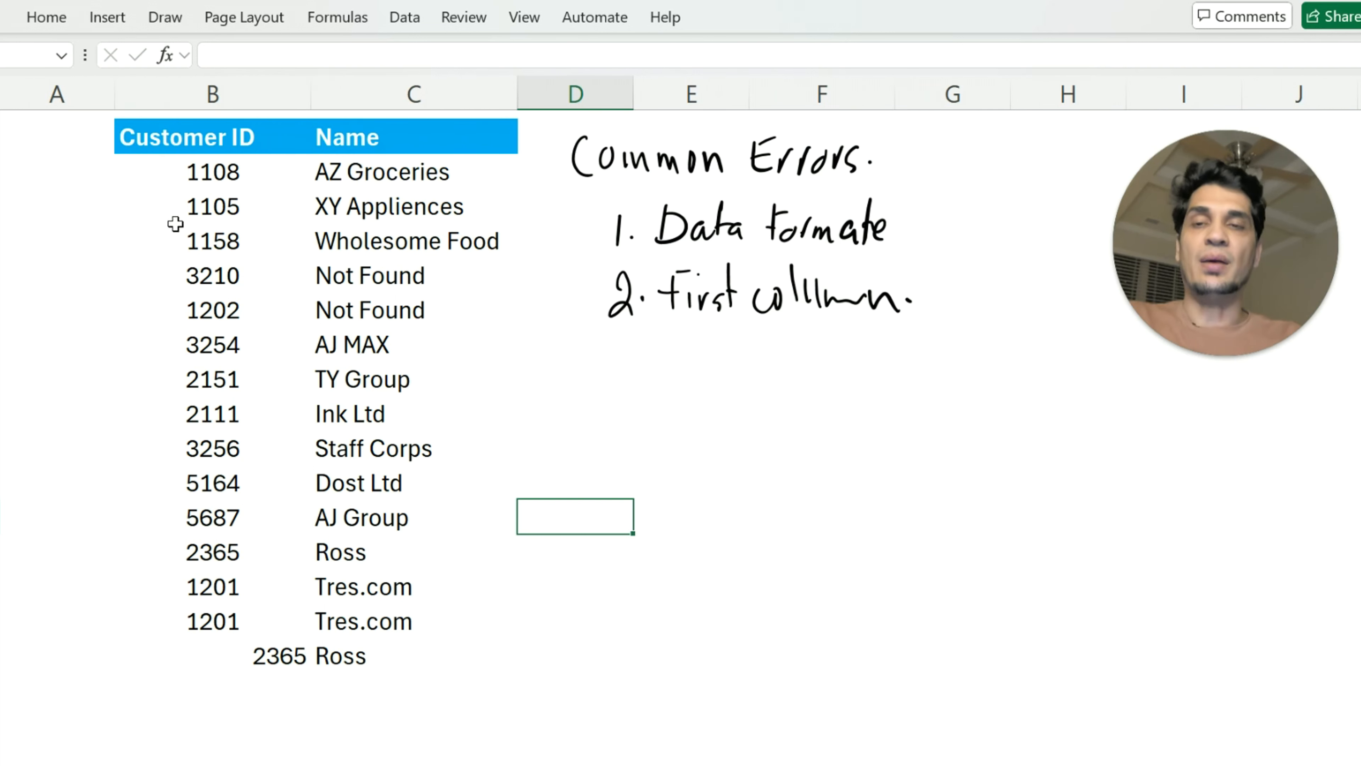
Inspect the lookup value and table array in the C3 formula without changing it
left_click(377, 173)
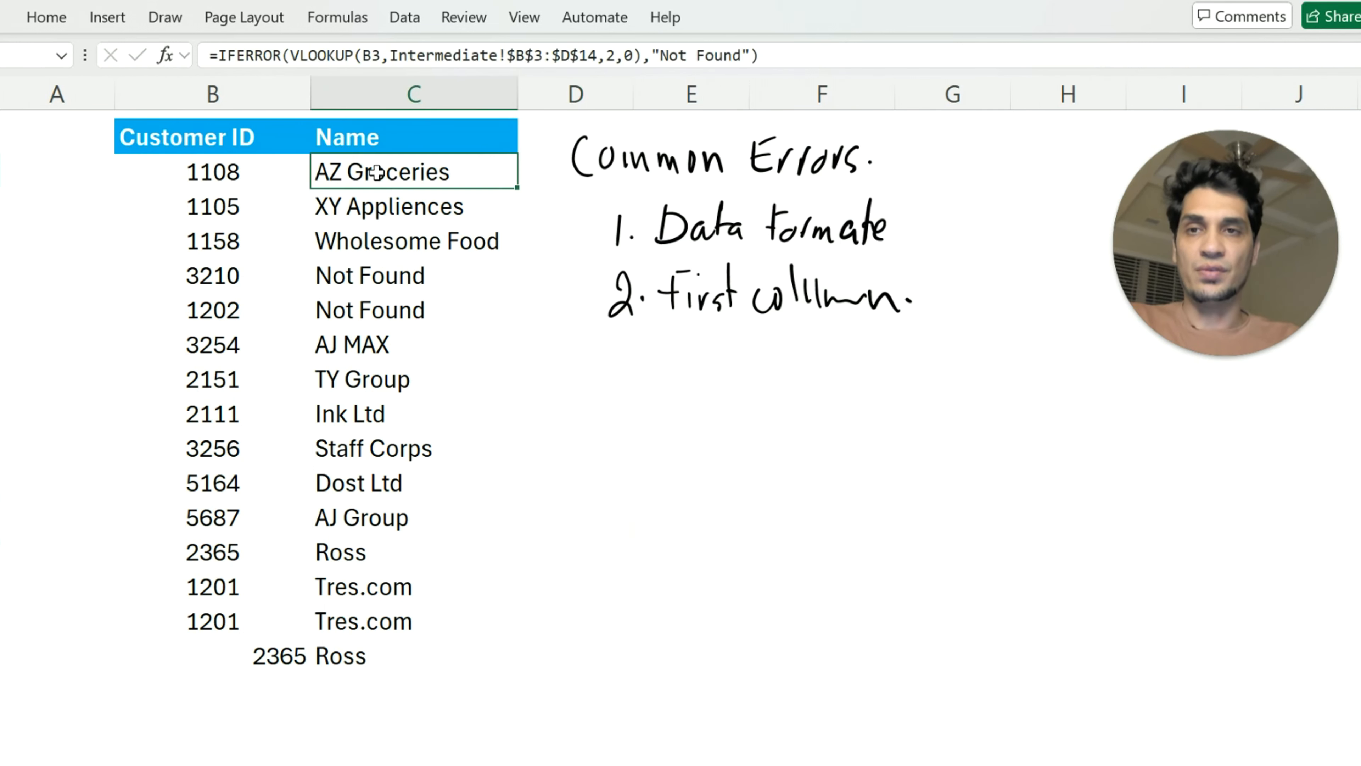
left_click(386, 55)
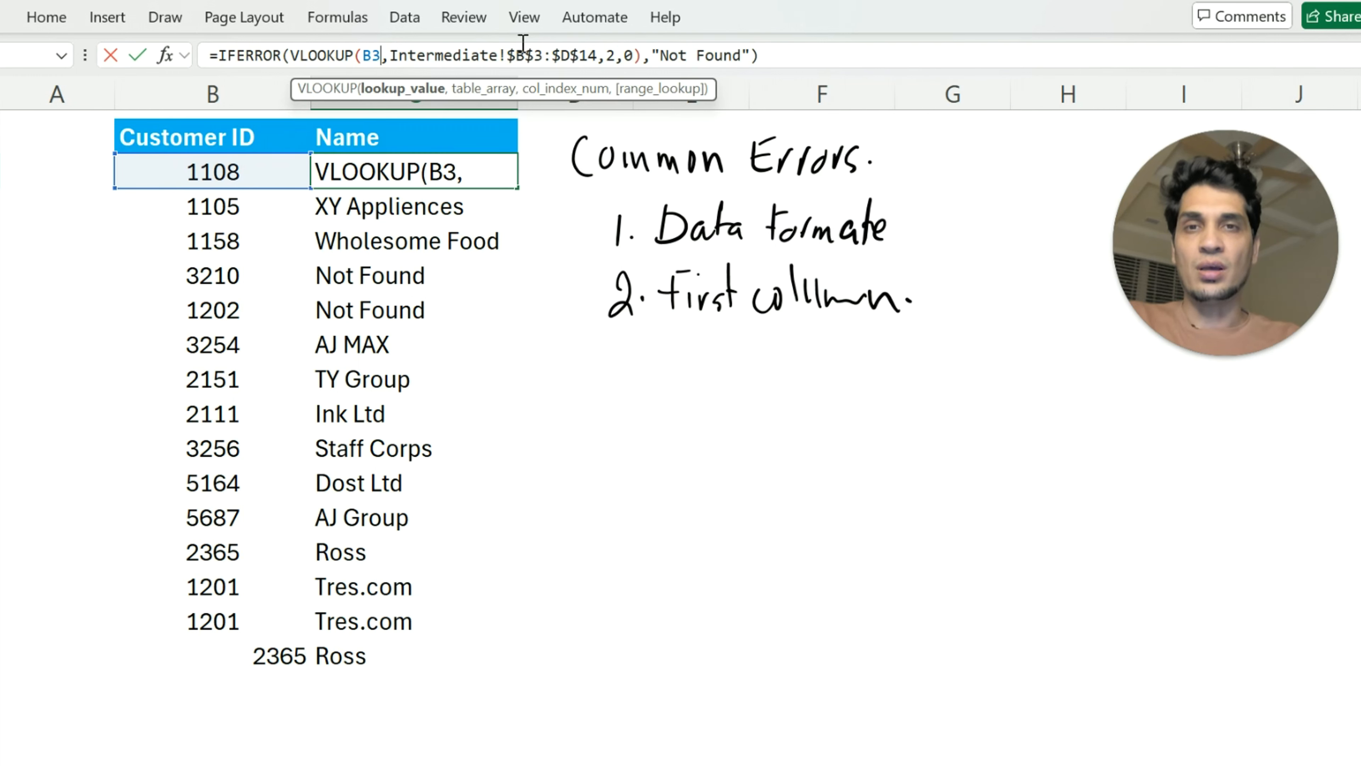
key("Escape")
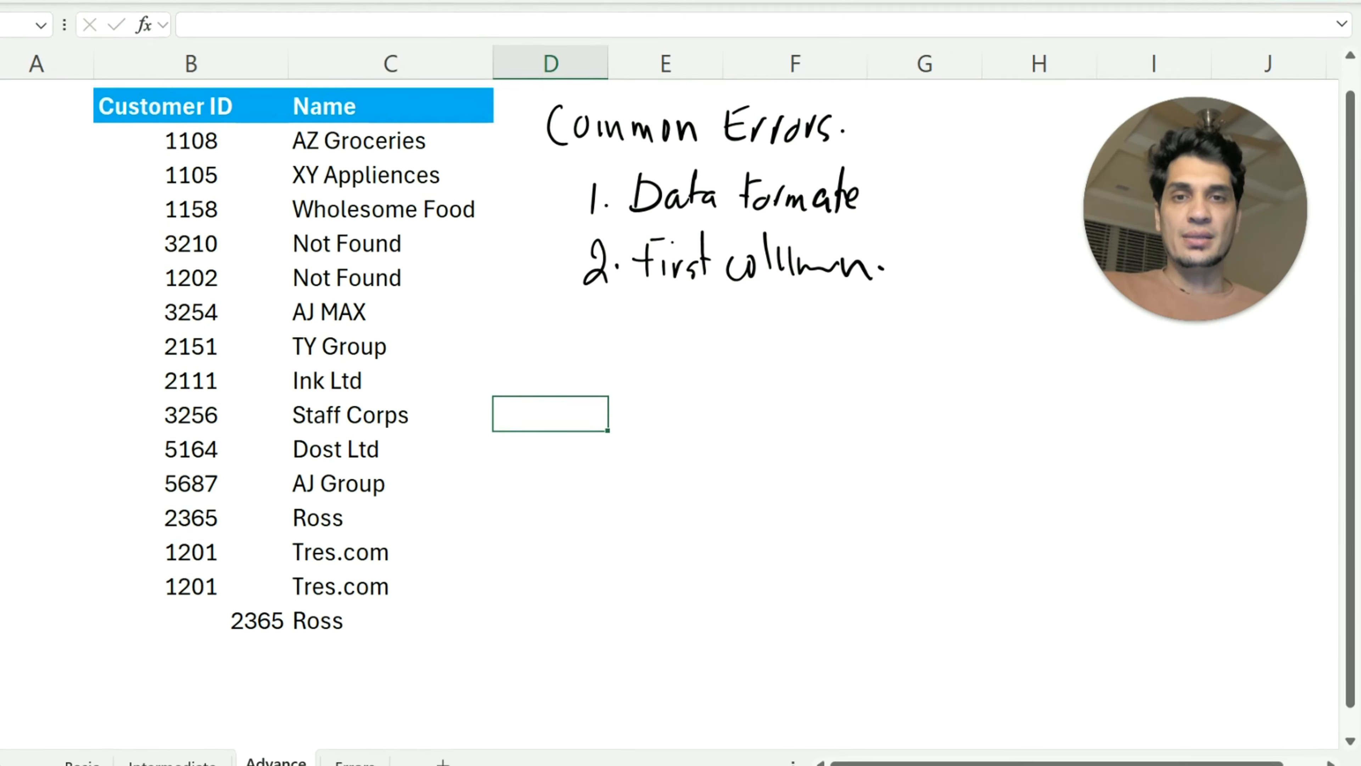
Handwrite "3. Locking Table" as the third item in the Common Errors list
left_click_drag(585, 322, 588, 360)
left_click(622, 346)
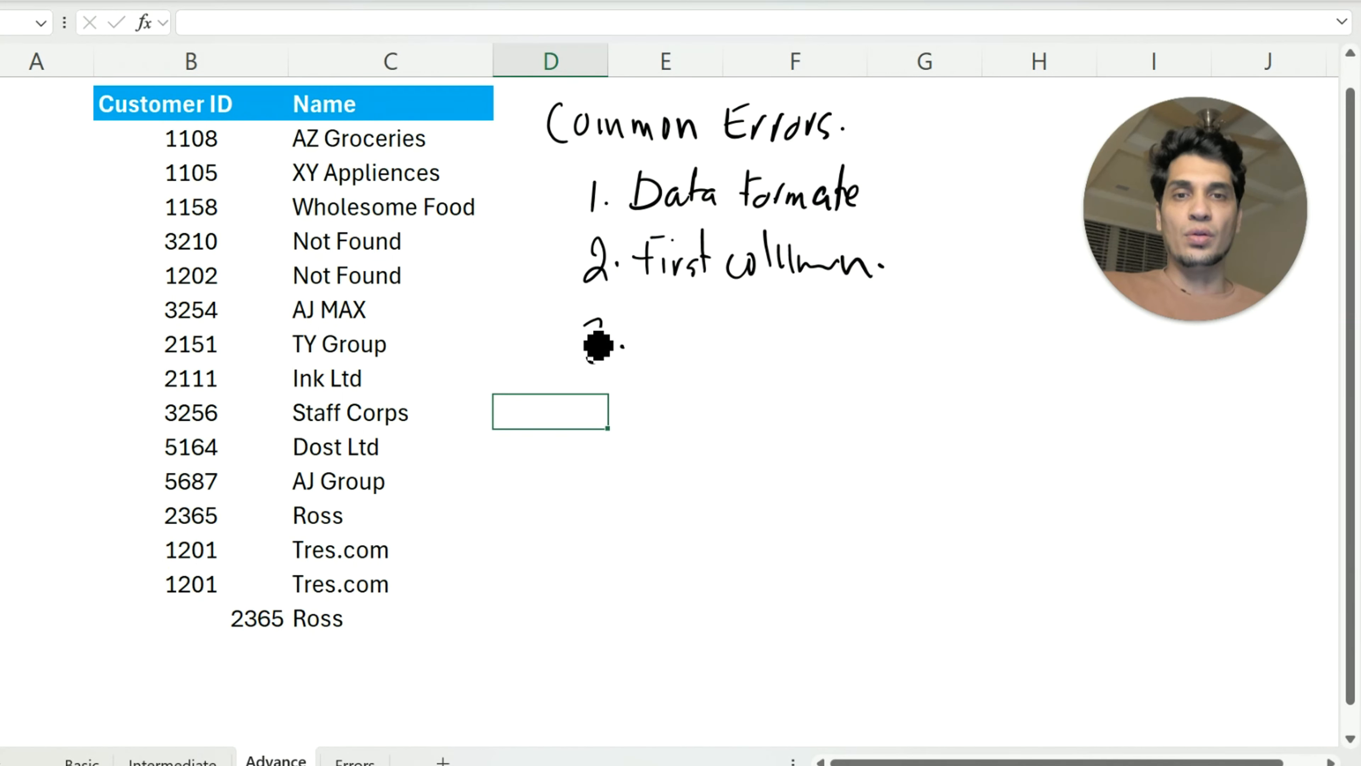
left_click_drag(646, 309, 638, 350)
mouse_move(664, 336)
left_mouse_down()
mouse_move(654, 346)
mouse_move(663, 335)
mouse_move(676, 354)
left_mouse_up()
mouse_move(691, 305)
left_mouse_down()
mouse_move(689, 351)
mouse_move(720, 348)
mouse_move(708, 347)
left_mouse_up()
mouse_move(726, 349)
left_mouse_down()
mouse_move(747, 338)
mouse_move(746, 375)
left_mouse_up()
mouse_move(807, 309)
left_mouse_down()
mouse_move(807, 353)
mouse_move(812, 305)
left_mouse_up()
left_click_drag(820, 323, 836, 349)
left_click_drag(852, 304, 856, 350)
left_click_drag(874, 305, 871, 349)
left_click_drag(886, 339, 899, 348)
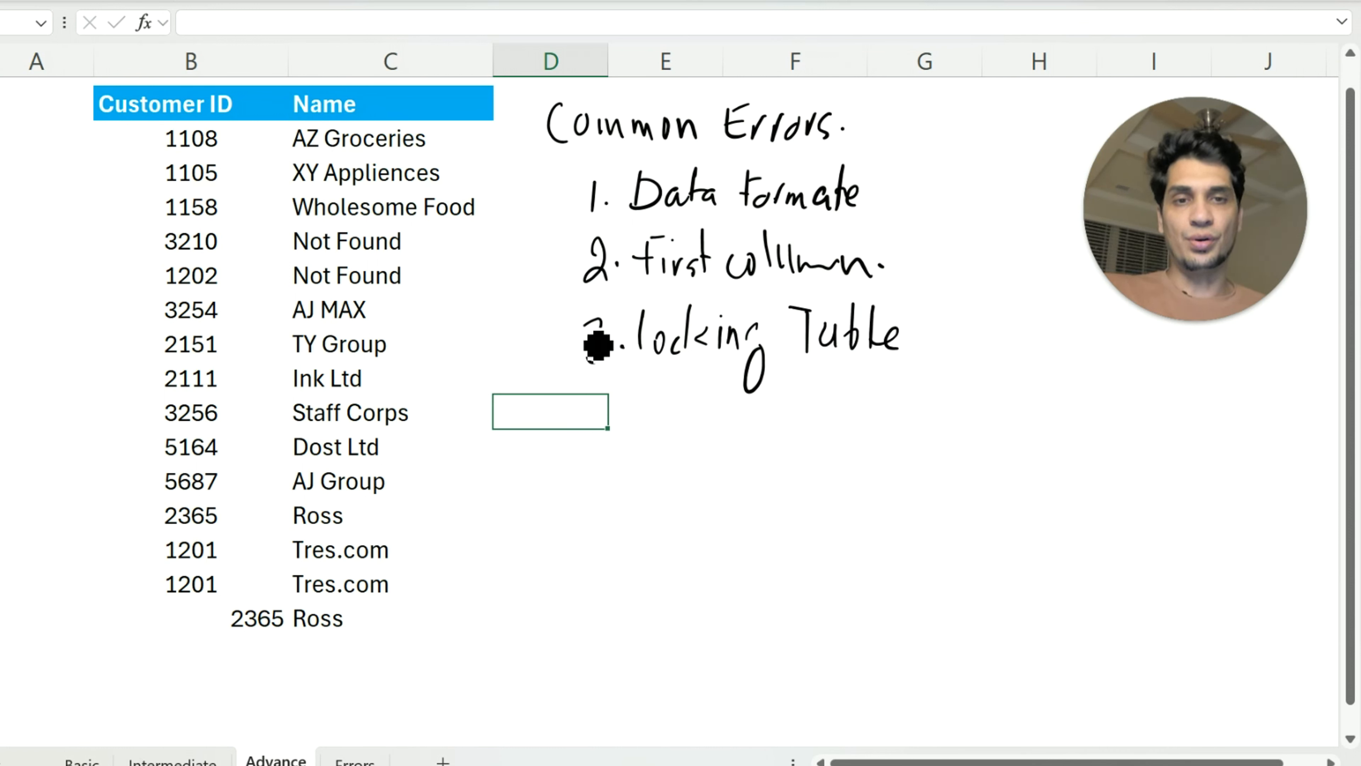
Handwrite a circled "F4" with "Lock Information" under it, below the Locking Table item
mouse_move(796, 394)
left_mouse_down()
mouse_move(794, 442)
mouse_move(818, 390)
mouse_move(822, 410)
left_mouse_up()
mouse_move(852, 396)
left_mouse_down()
mouse_move(835, 424)
mouse_move(869, 411)
mouse_move(857, 456)
mouse_move(798, 408)
mouse_move(881, 442)
mouse_move(891, 399)
left_mouse_up()
mouse_move(796, 471)
left_mouse_down()
mouse_move(796, 523)
mouse_move(823, 525)
left_mouse_up()
left_click_drag(841, 489, 865, 518)
left_click_drag(878, 473, 877, 517)
mouse_move(881, 499)
left_mouse_down()
mouse_move(933, 493)
mouse_move(931, 505)
left_mouse_up()
left_click_drag(941, 504, 965, 505)
left_click_drag(967, 491, 1009, 487)
left_click_drag(1016, 505, 1067, 506)
mouse_move(1074, 455)
left_mouse_down()
mouse_move(1071, 494)
mouse_move(1081, 486)
left_mouse_up()
left_click(1089, 465)
mouse_move(1080, 486)
left_mouse_down()
mouse_move(1081, 505)
mouse_move(1099, 483)
left_mouse_up()
left_click_drag(1107, 498, 1156, 498)
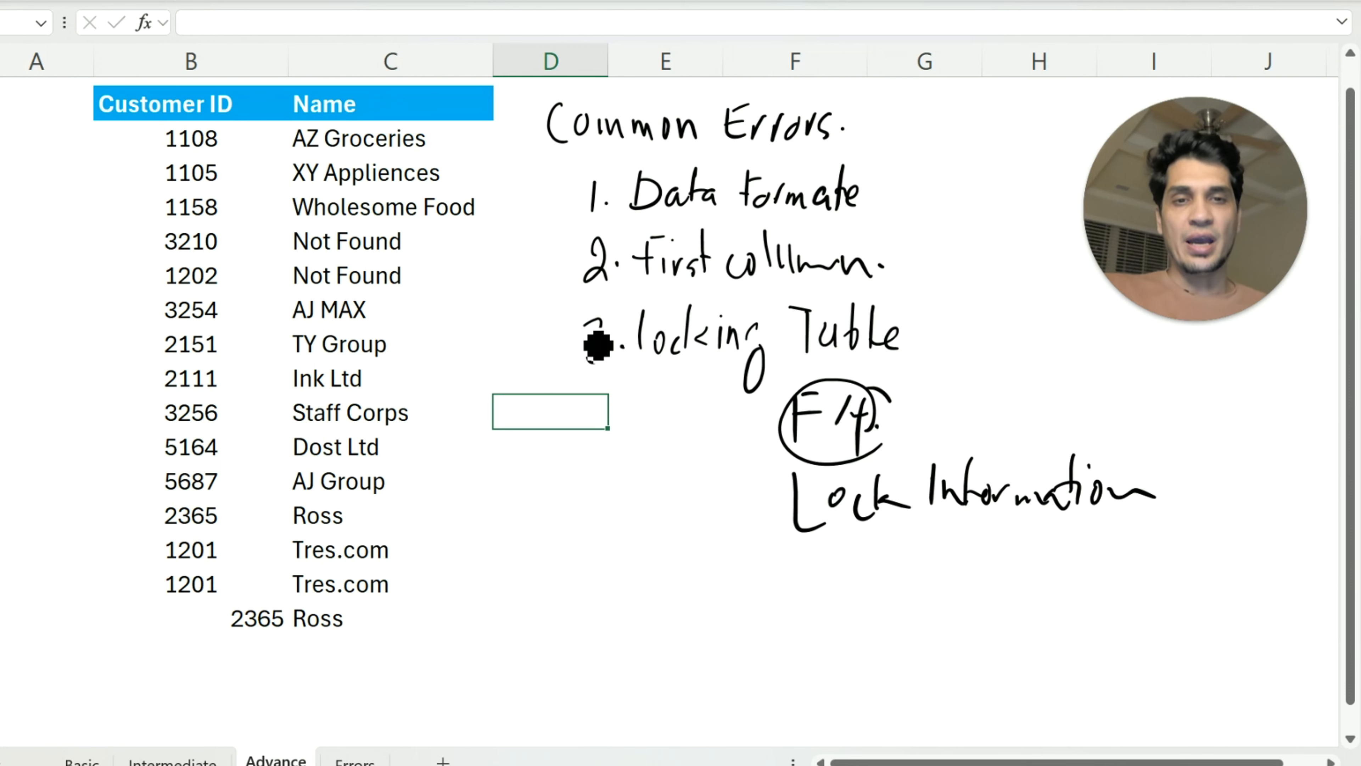
Draw a long downward arrow beside the "F4" and "Lock Information" notes and label it "Formula"
left_click_drag(730, 422, 718, 641)
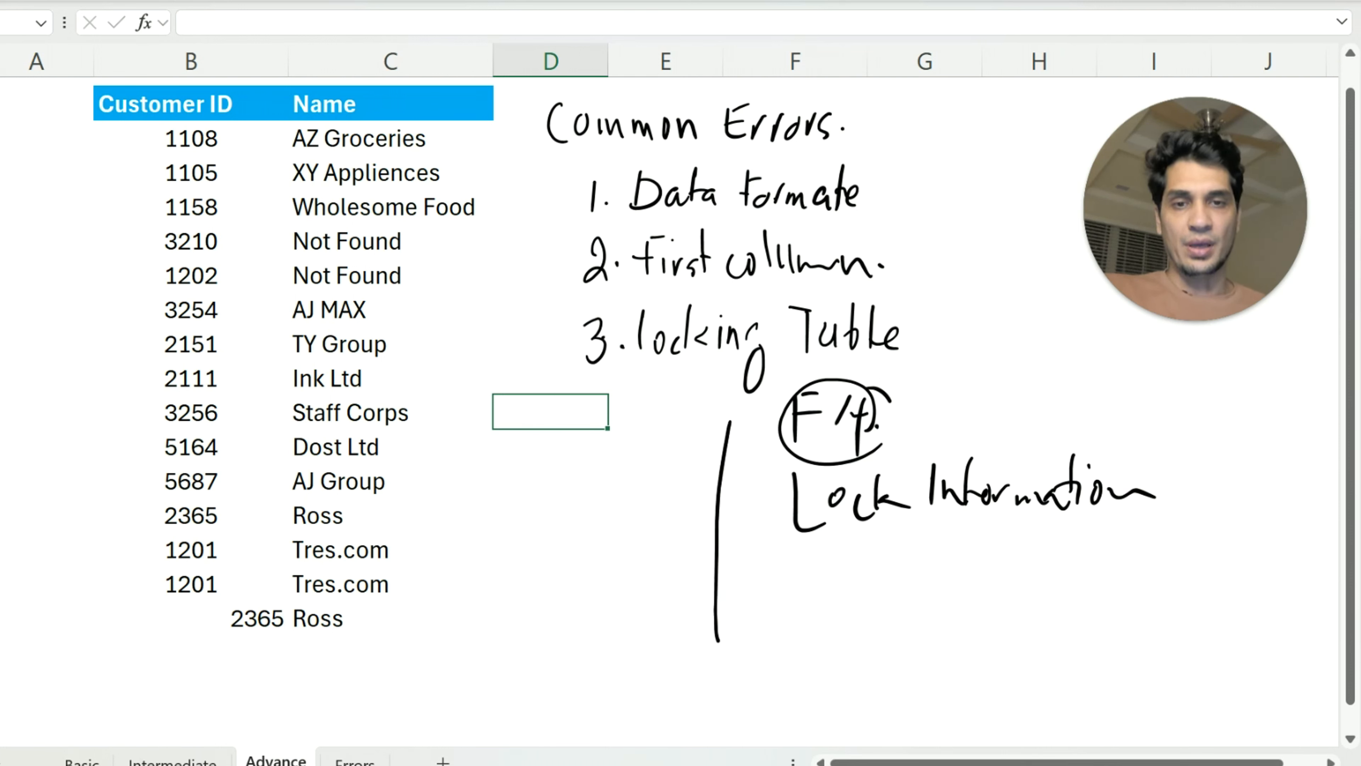
left_click_drag(698, 583, 742, 582)
left_click(754, 578)
mouse_move(591, 466)
left_mouse_down()
mouse_move(596, 503)
mouse_move(624, 481)
left_mouse_up()
mouse_move(634, 482)
left_mouse_down()
mouse_move(704, 466)
mouse_move(723, 439)
left_mouse_up()
left_click_drag(594, 473, 627, 464)
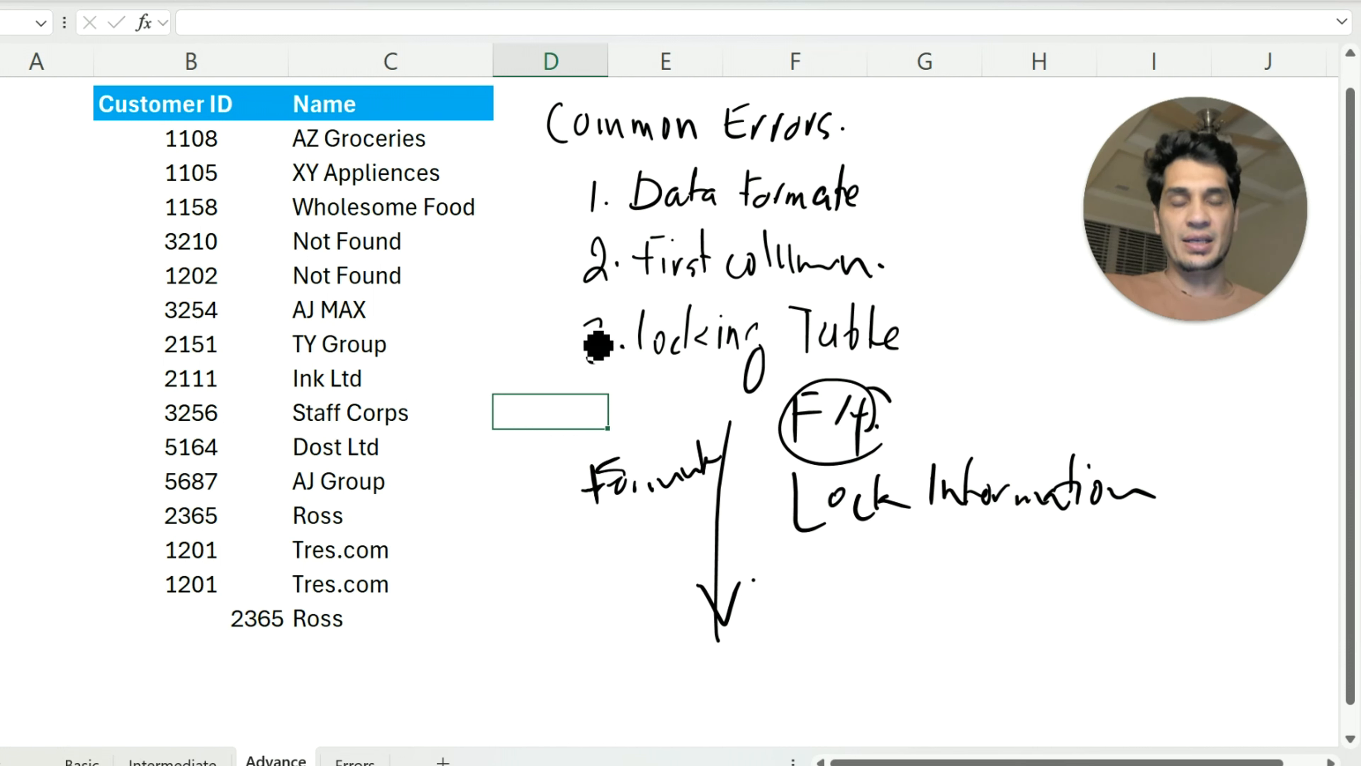